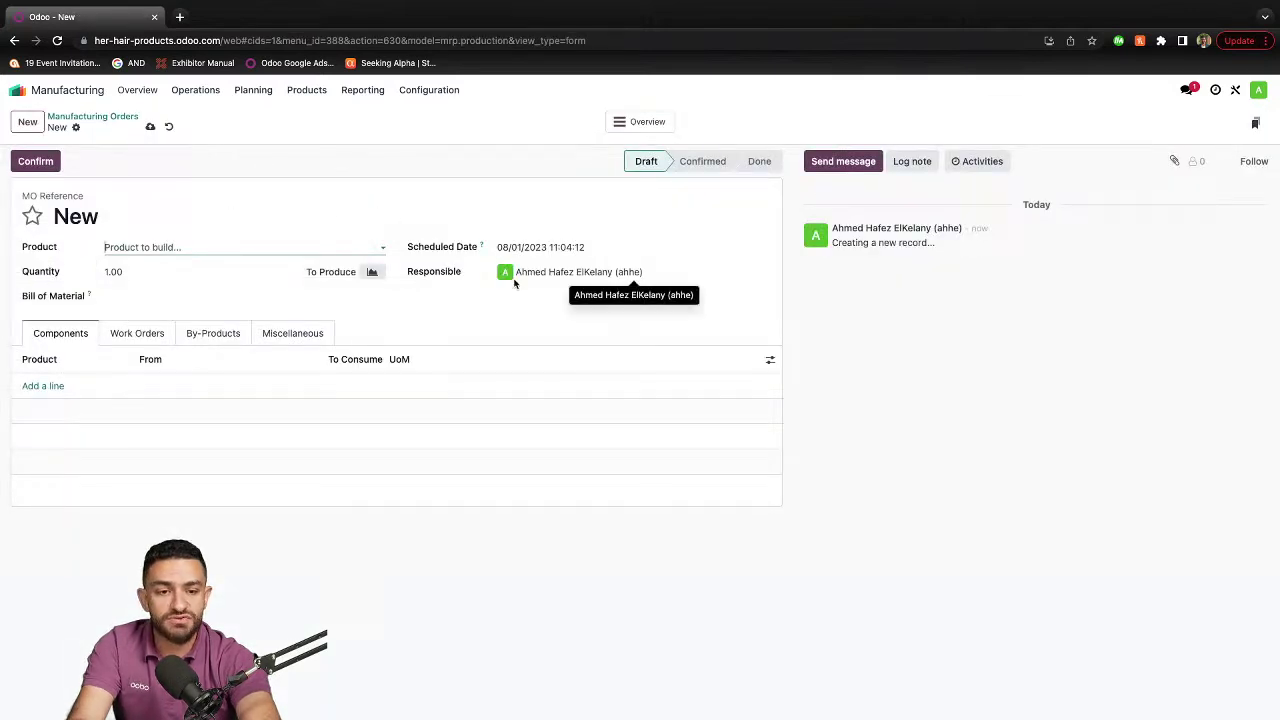
- Set the product of the new manufacturing order to Shampoo 500mL
left_click(246, 249)
left_click(249, 167)
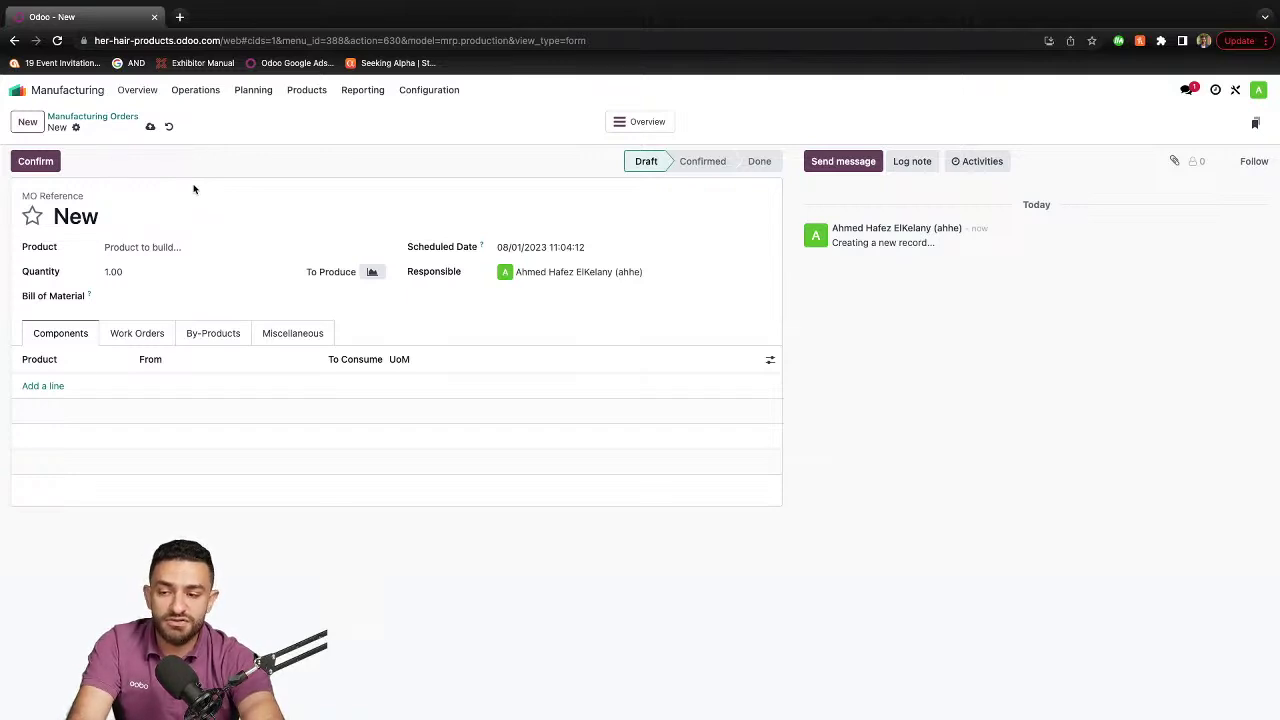
left_click(189, 248)
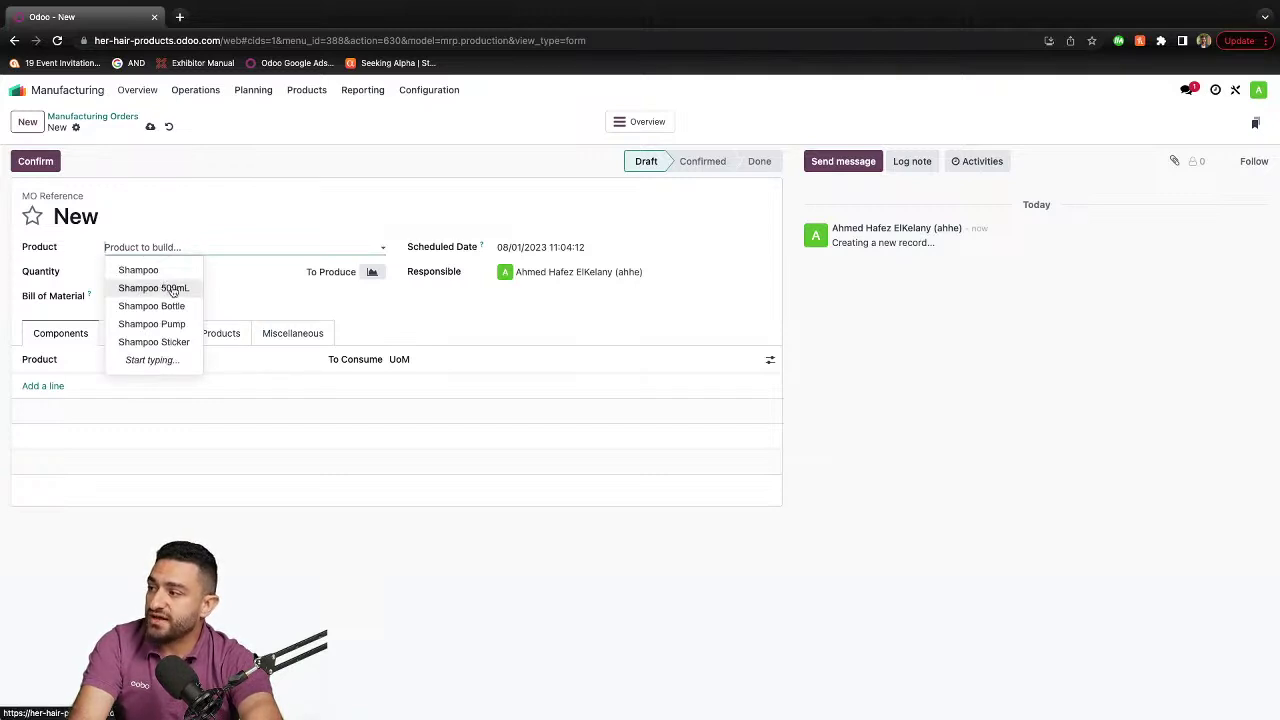
left_click(172, 290)
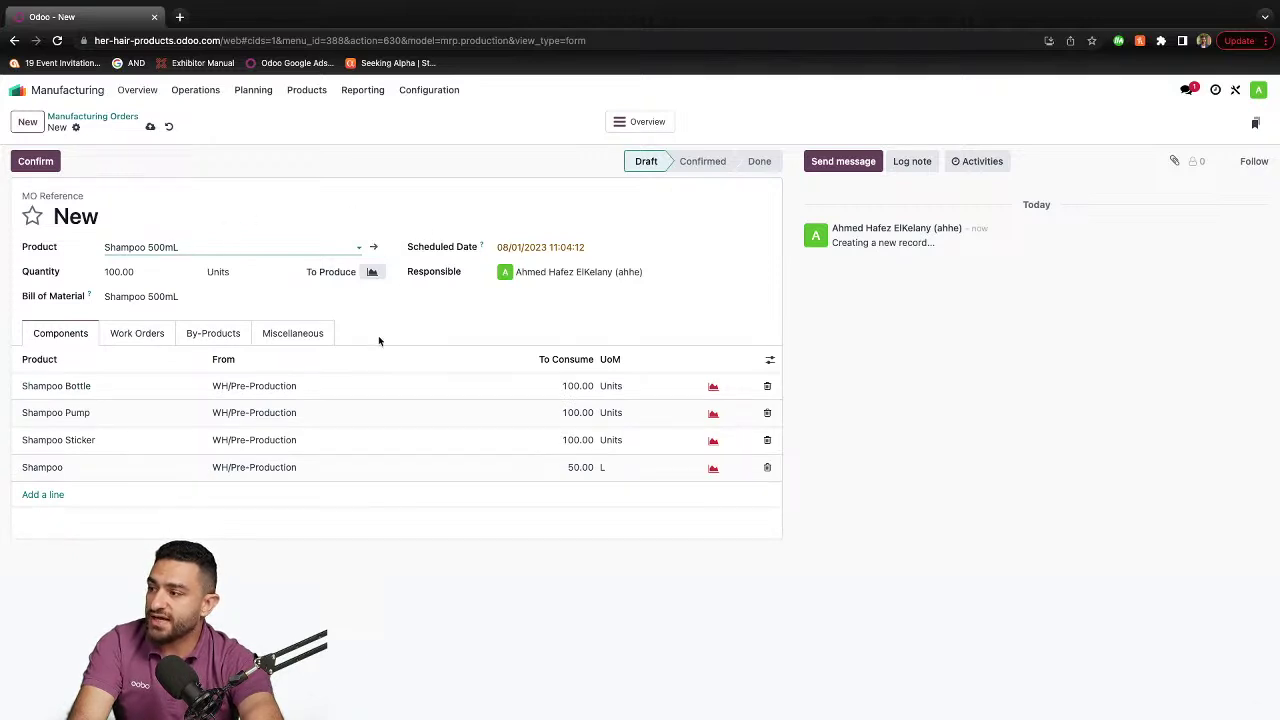
- Create a new sales quotation for Customer 1
left_click(19, 90)
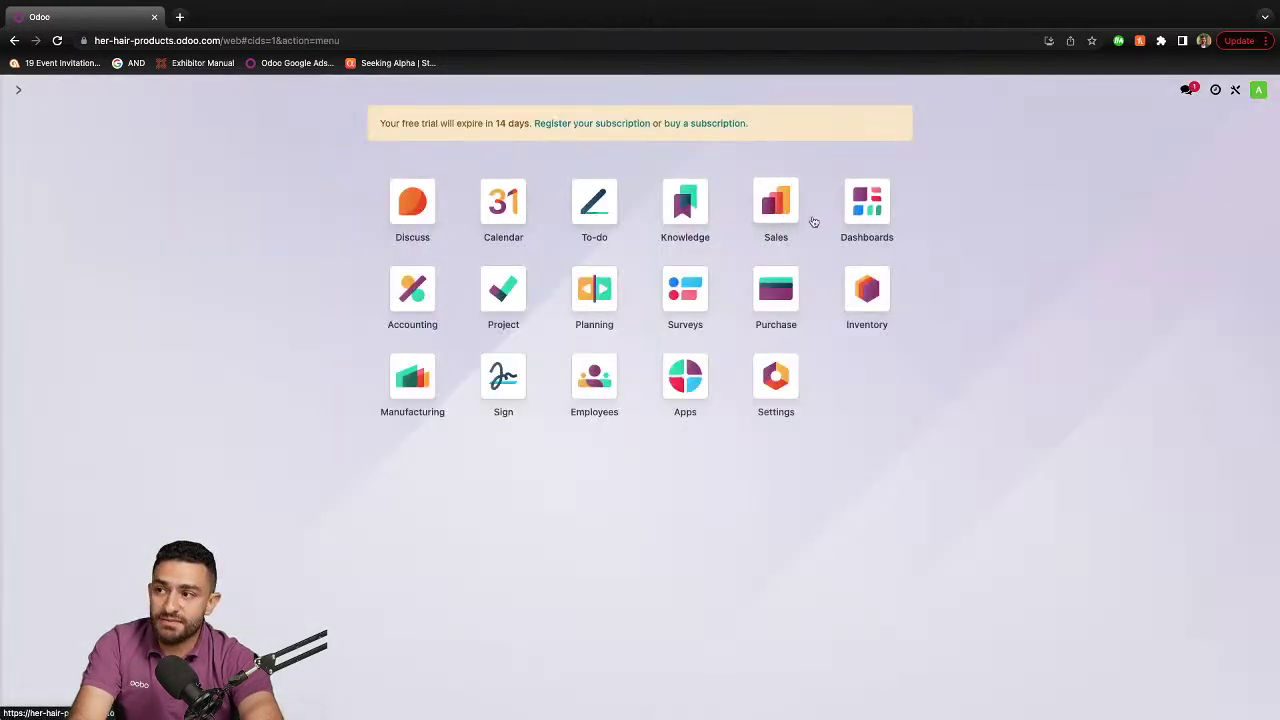
left_click(773, 205)
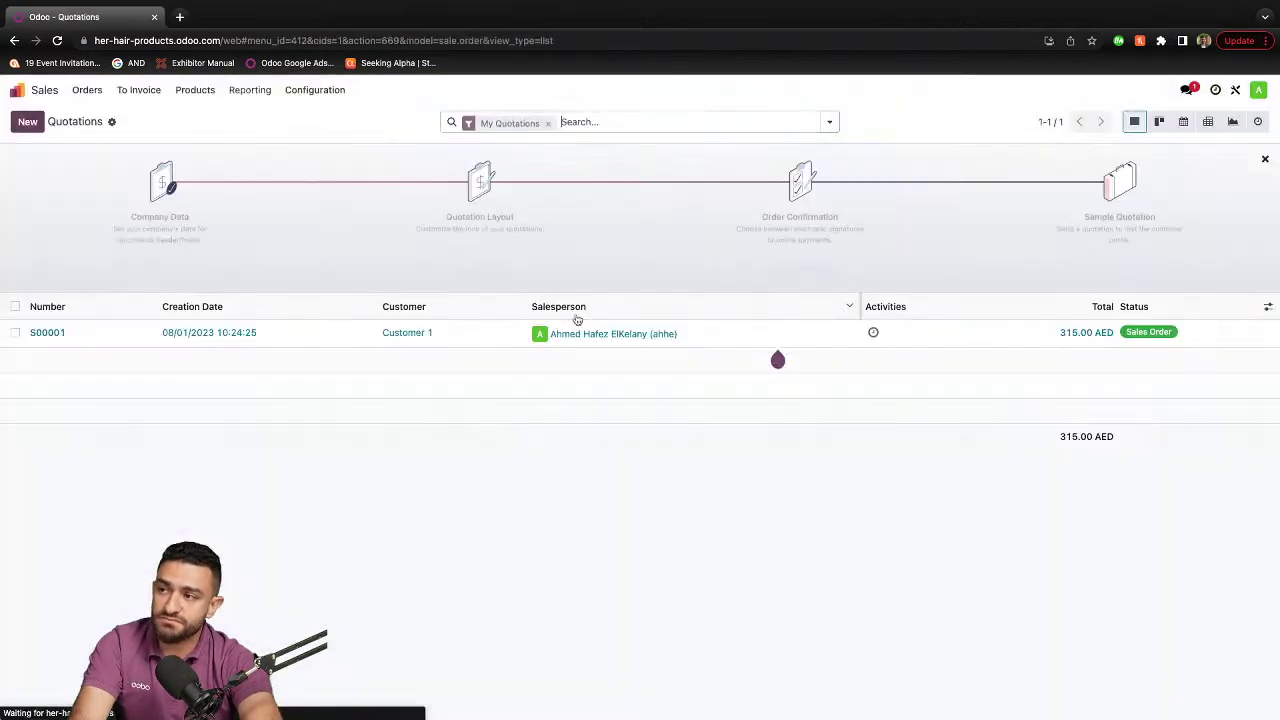
left_click(27, 122)
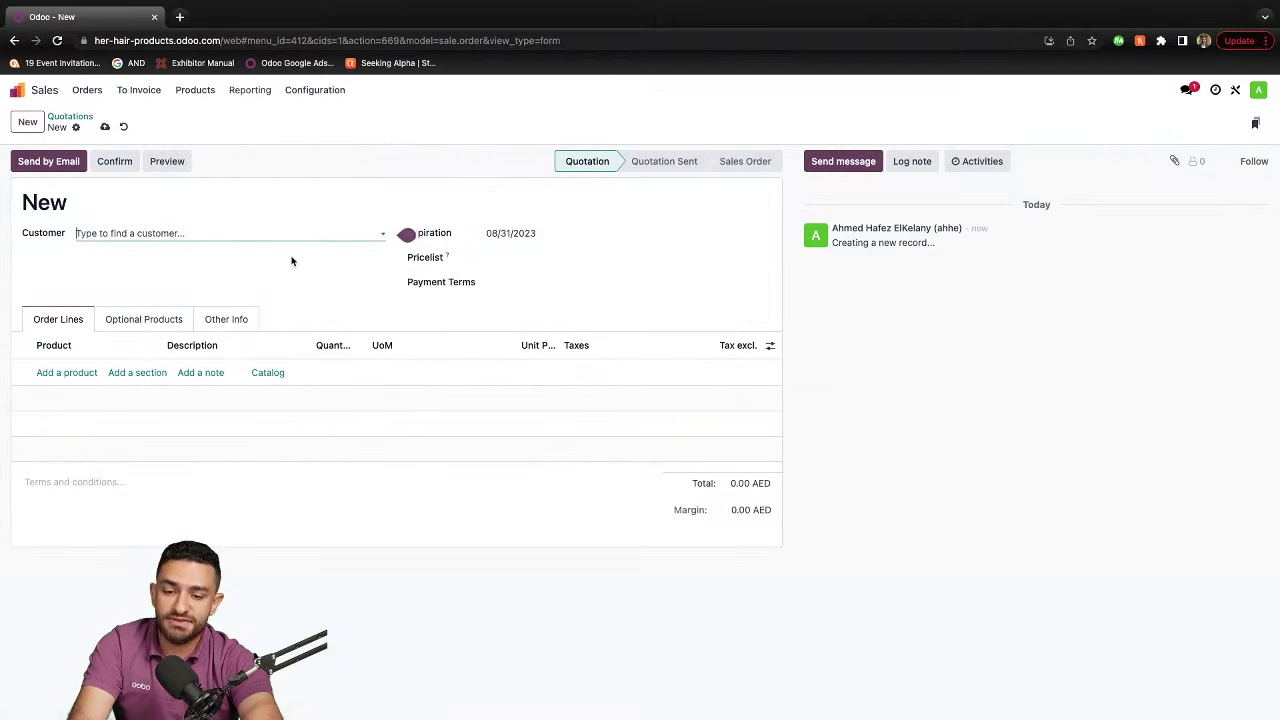
left_click(186, 235)
left_click(149, 256)
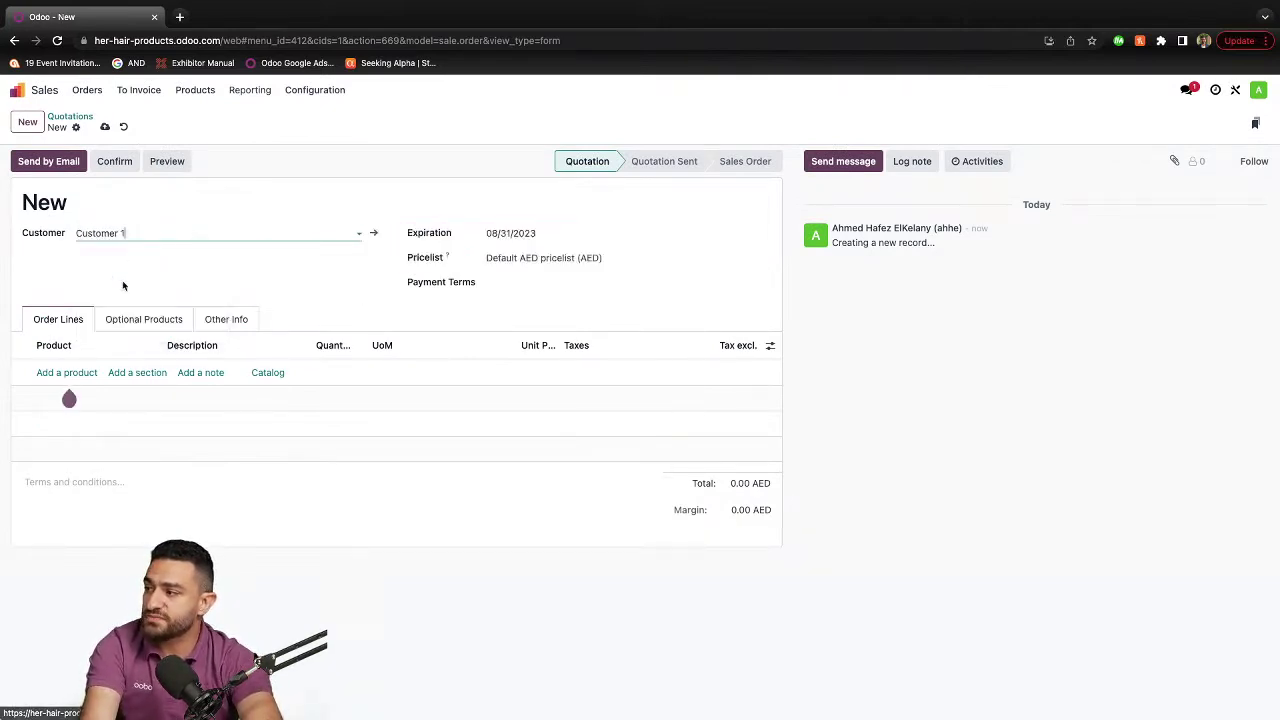
- Add a quotation line for 100 units of Shampoo 500mL
left_click(80, 372)
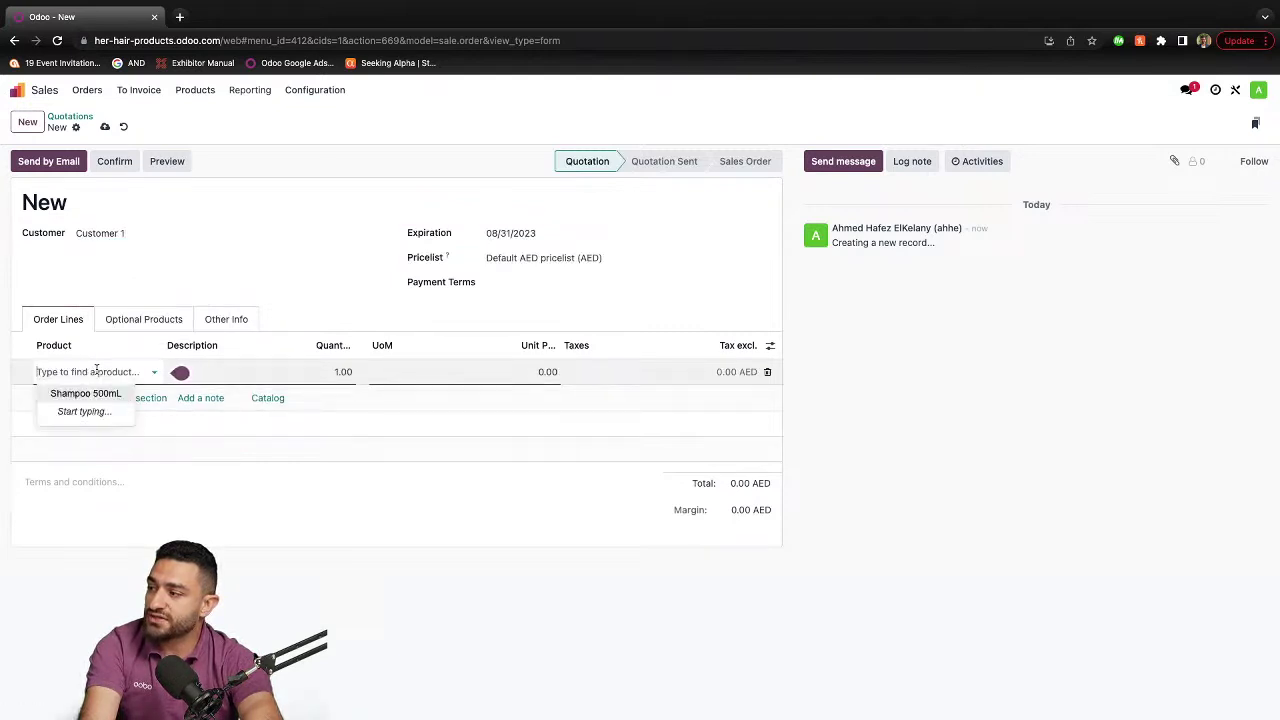
left_click(92, 396)
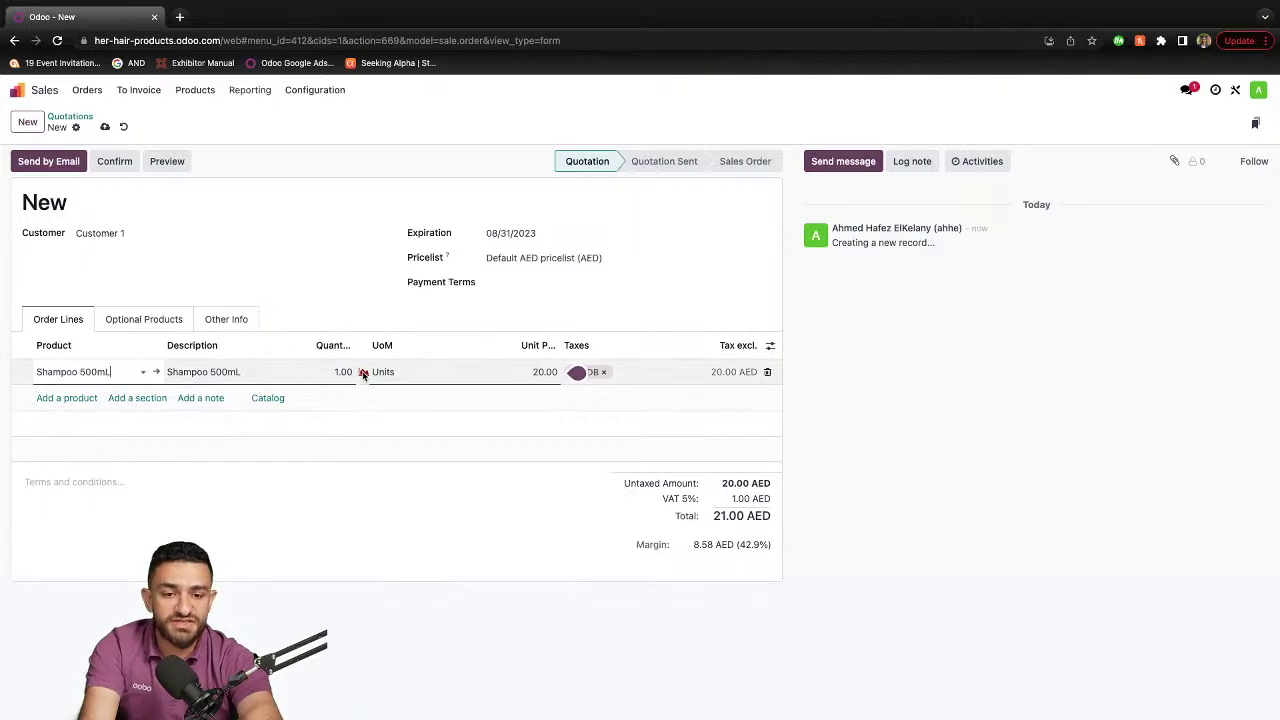
left_click(307, 372)
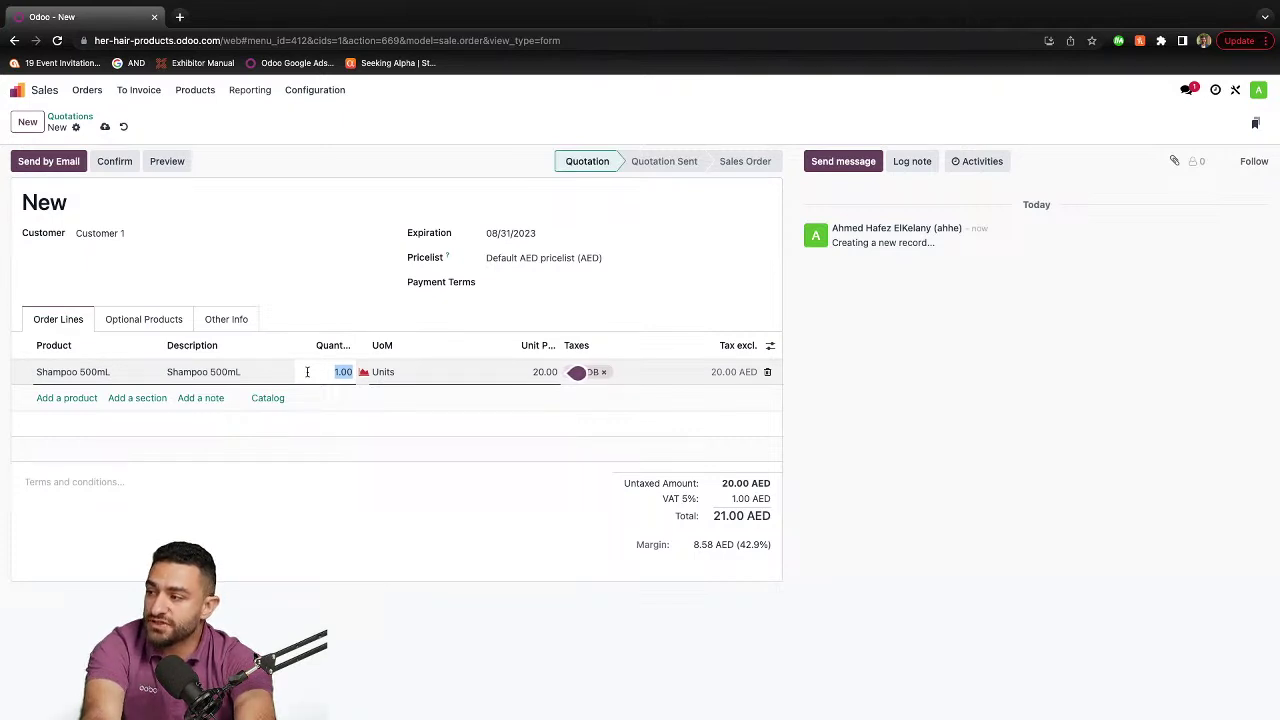
type("1")
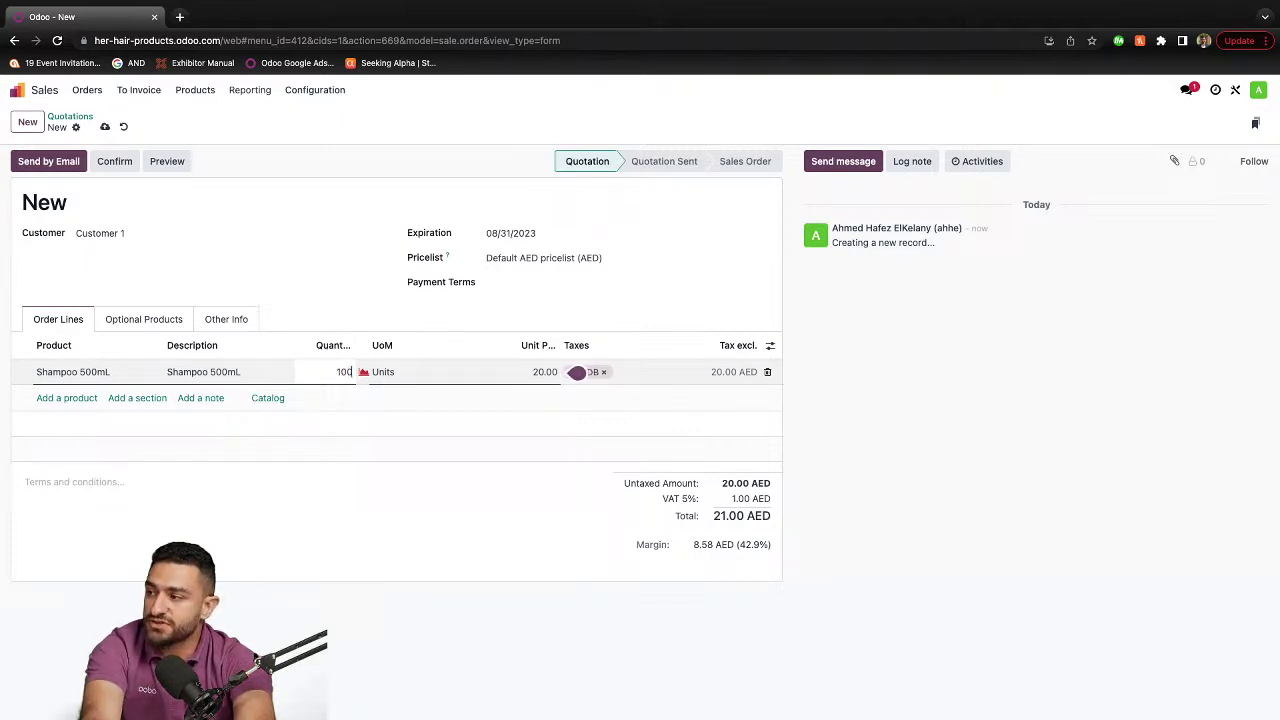
type("00")
left_click(370, 306)
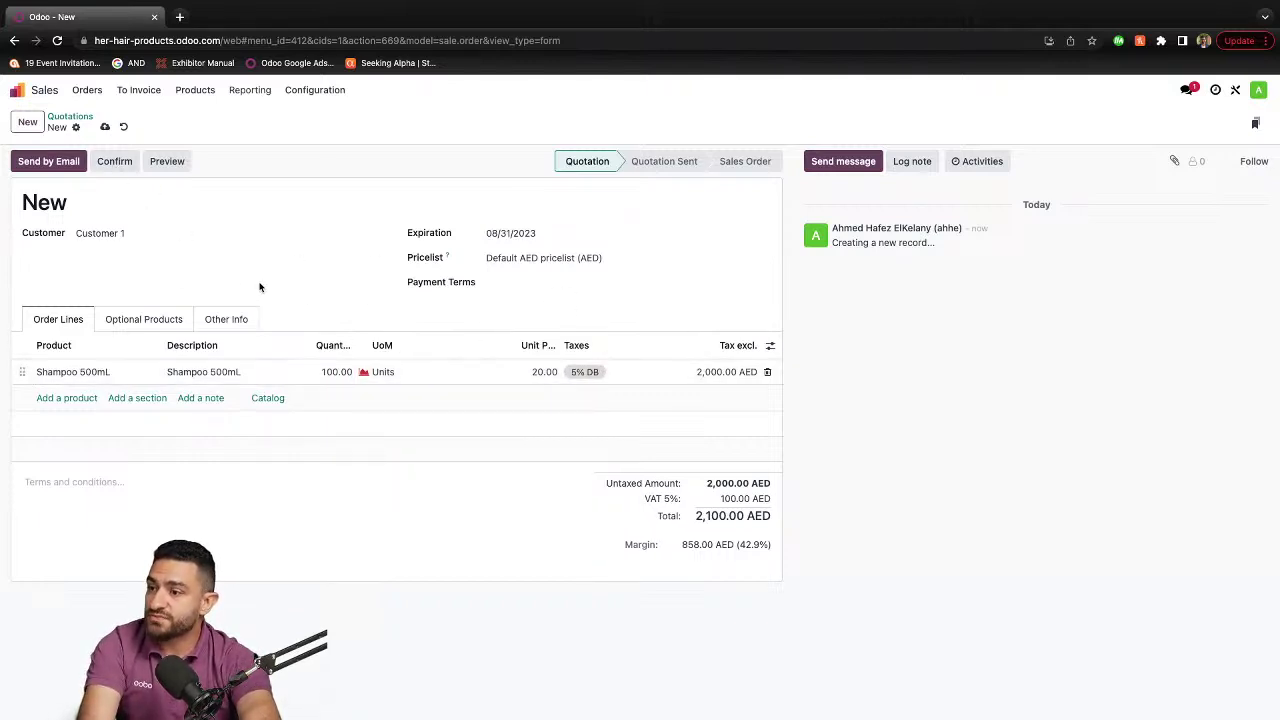
- Confirm the quotation as a sales order and open its delivery
left_click(112, 162)
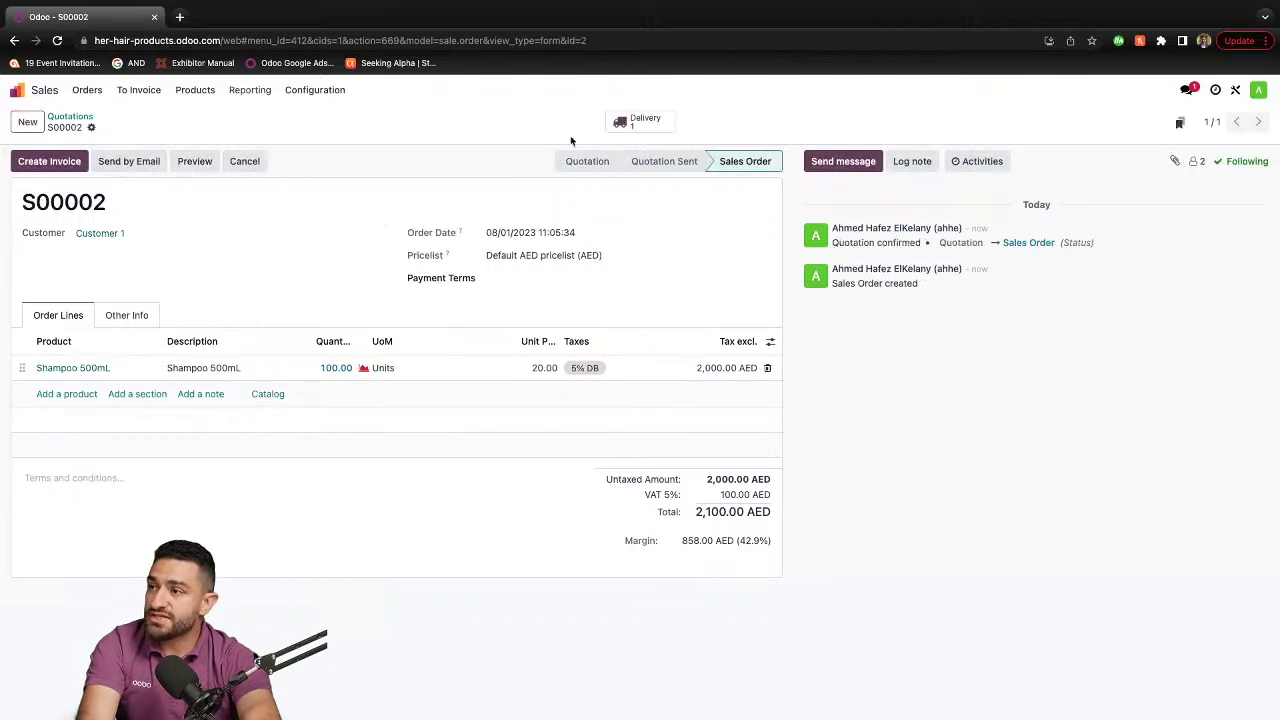
left_click(626, 120)
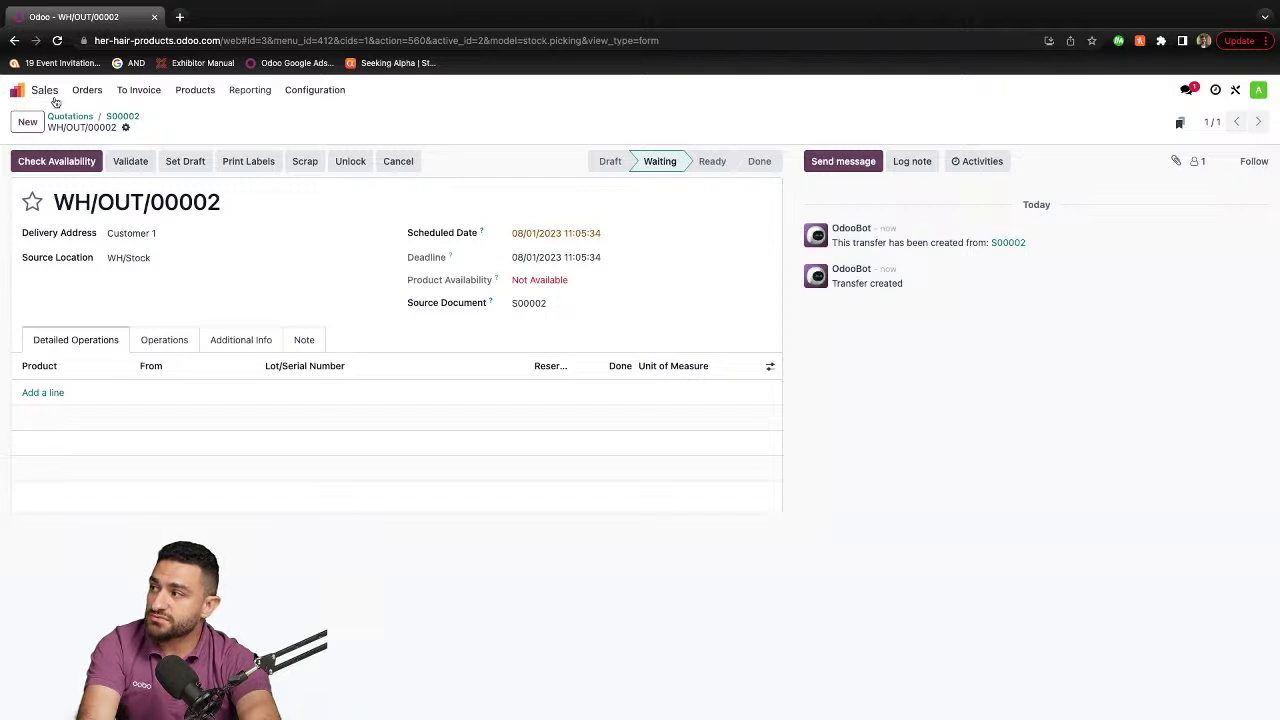
- Place a one-time replenishment order for Shampoo 500mL from the Inventory replenishment list
left_click(17, 90)
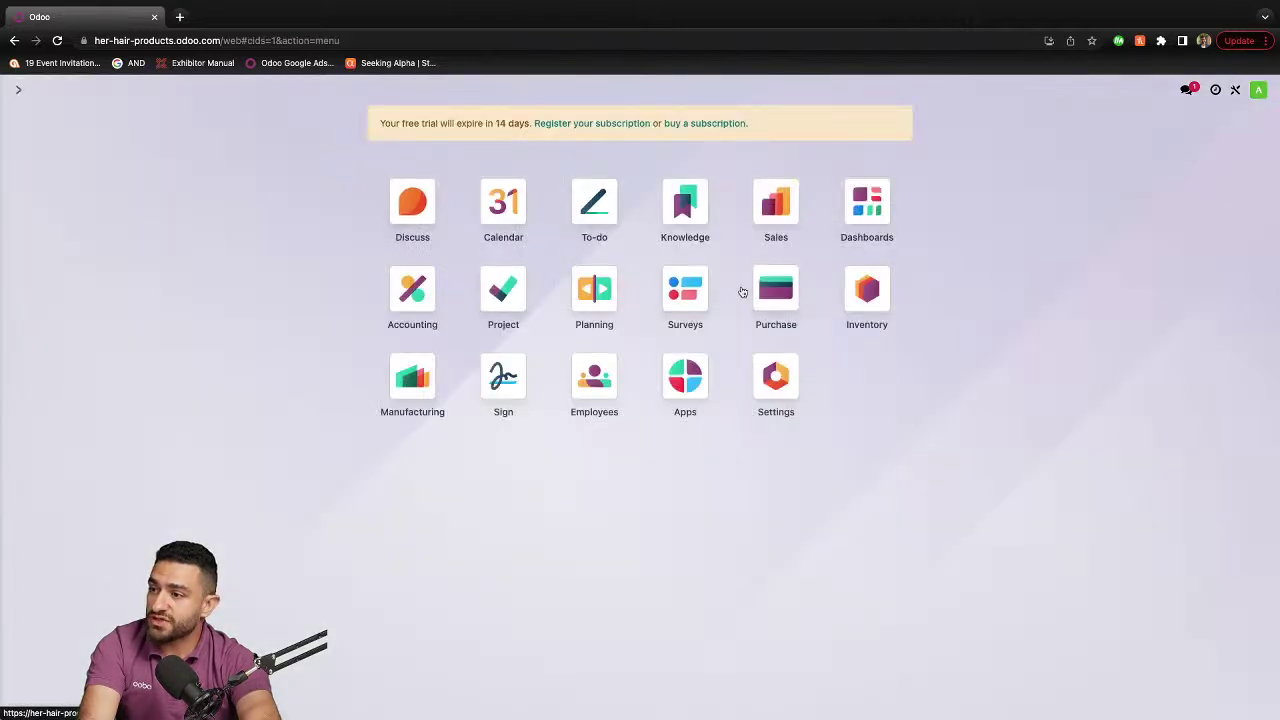
type("inv")
key("Return")
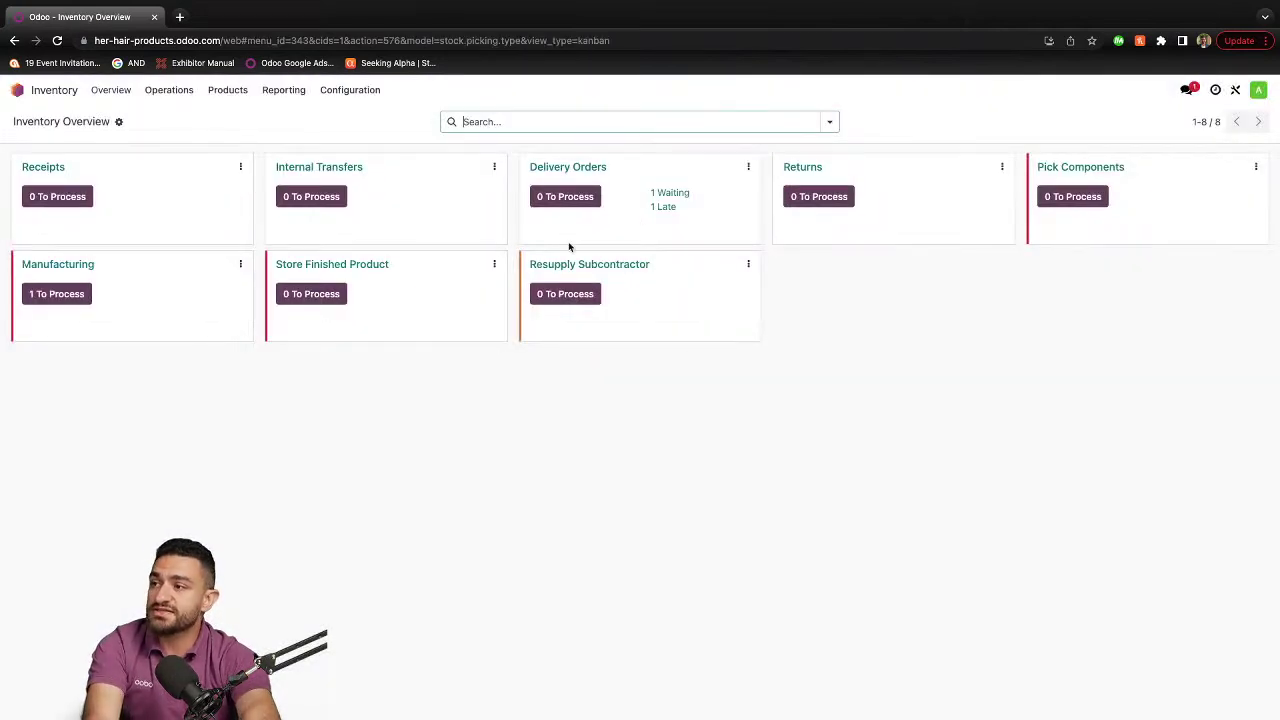
left_click(188, 94)
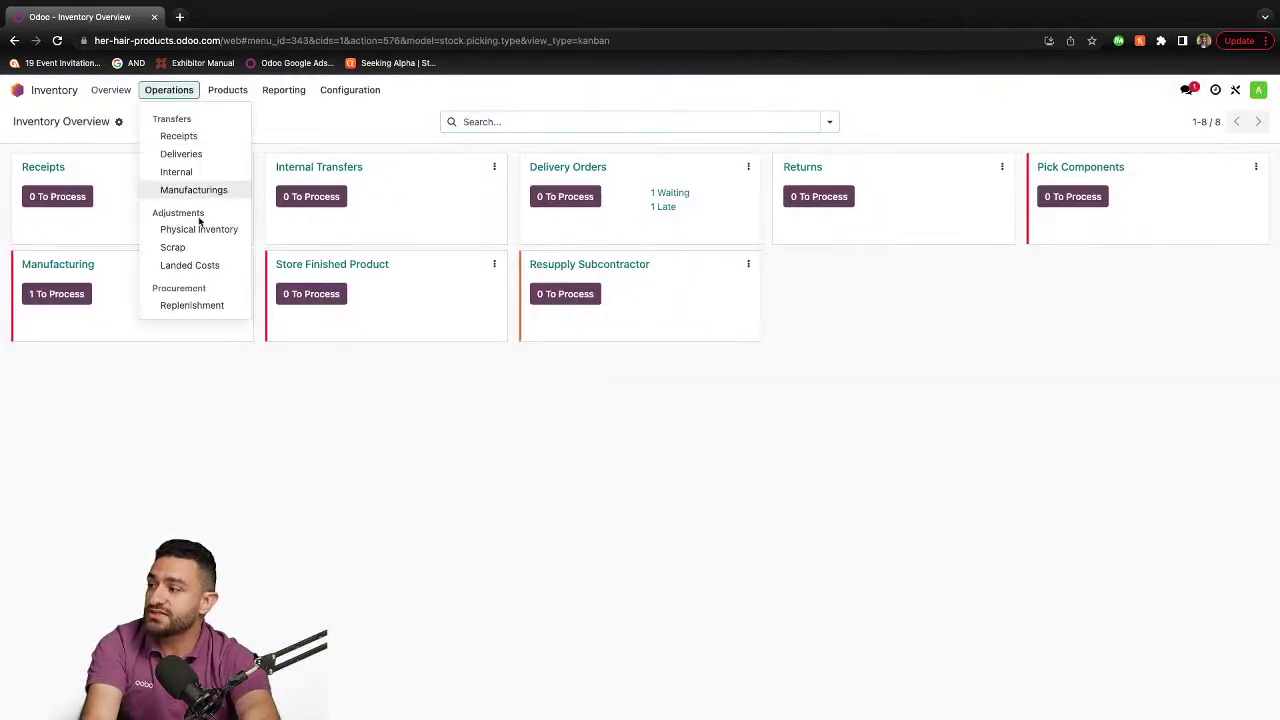
left_click(198, 306)
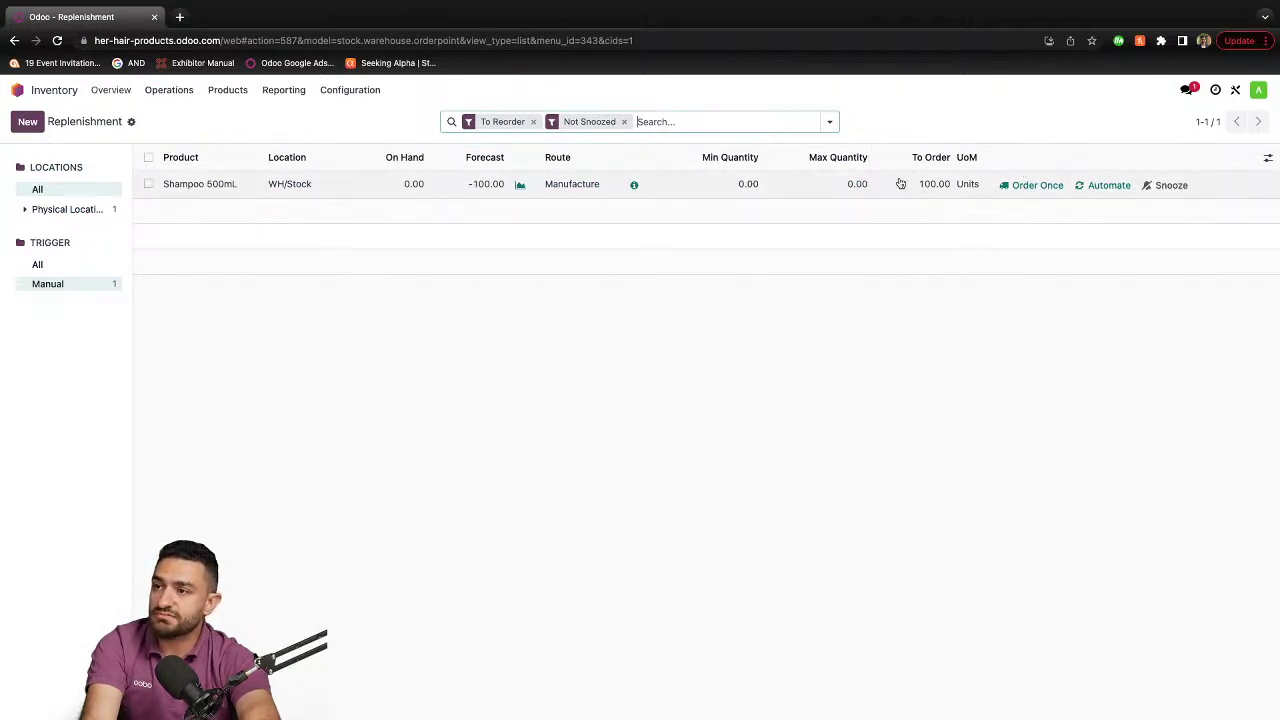
left_click(1033, 186)
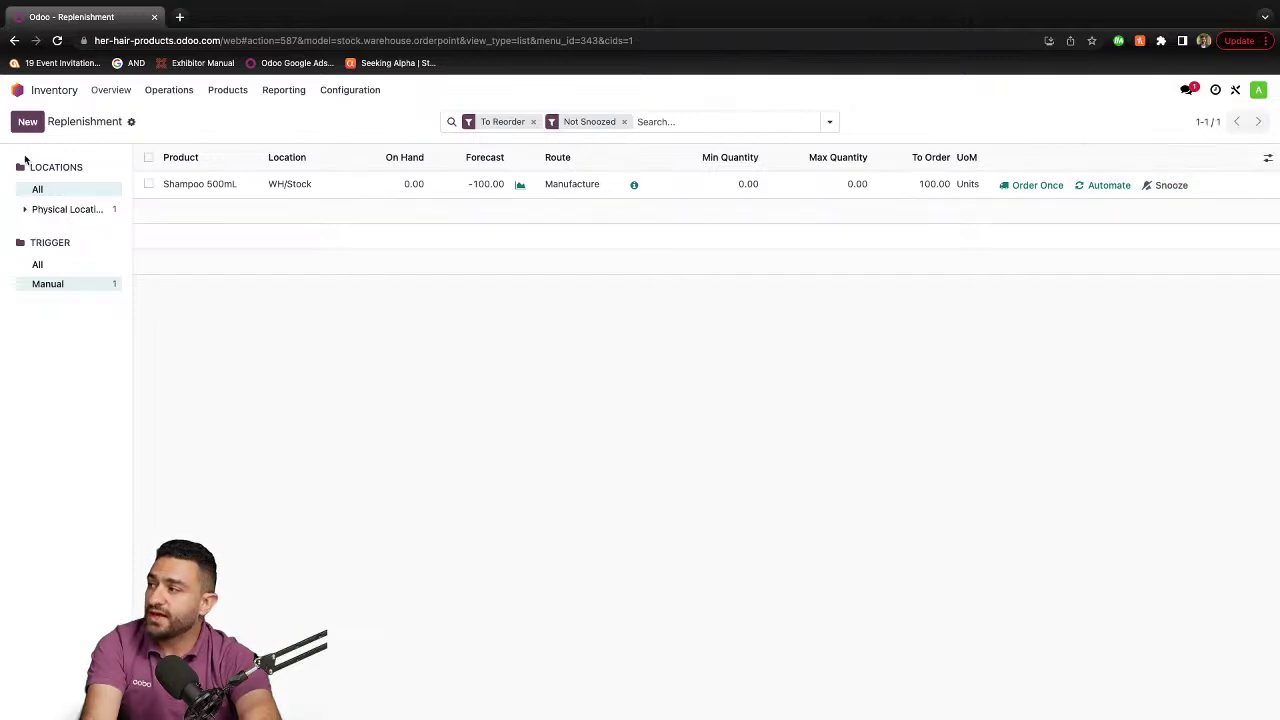
- View the Liquid Filling Machine - 1 work orders in Manufacturing without the Ready or In Progress filter
left_click(17, 90)
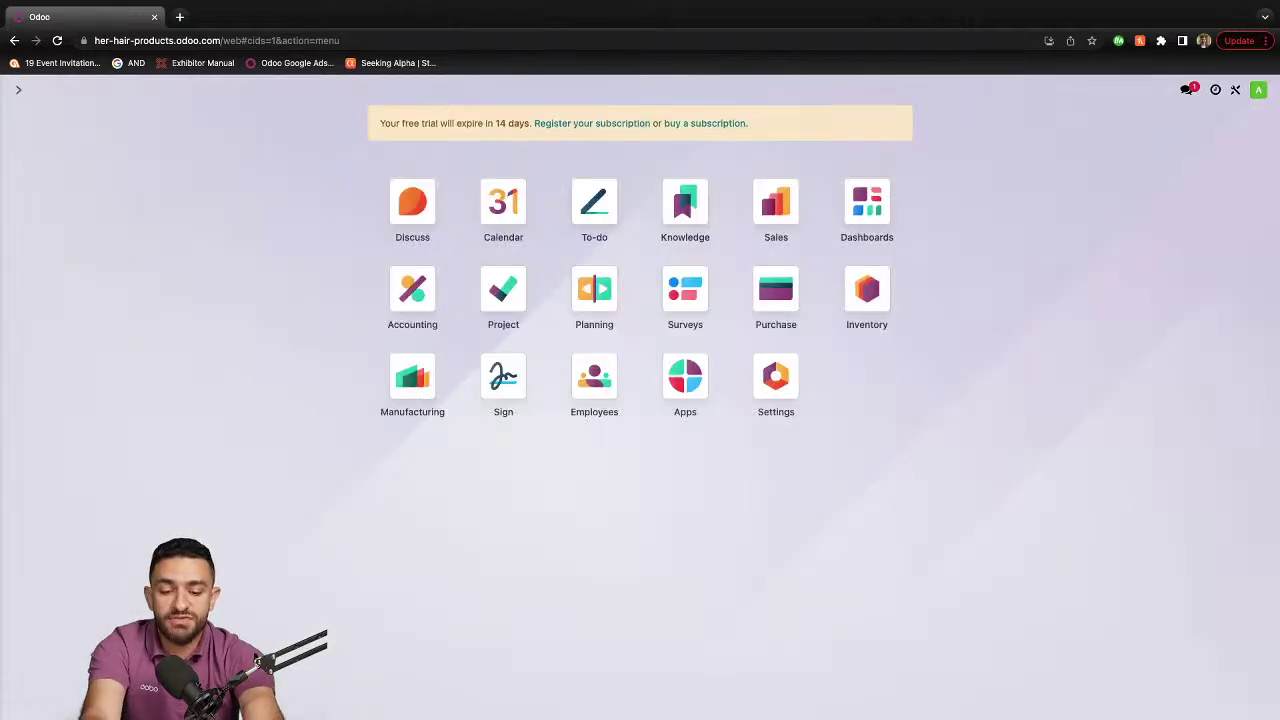
type("man")
key("Return")
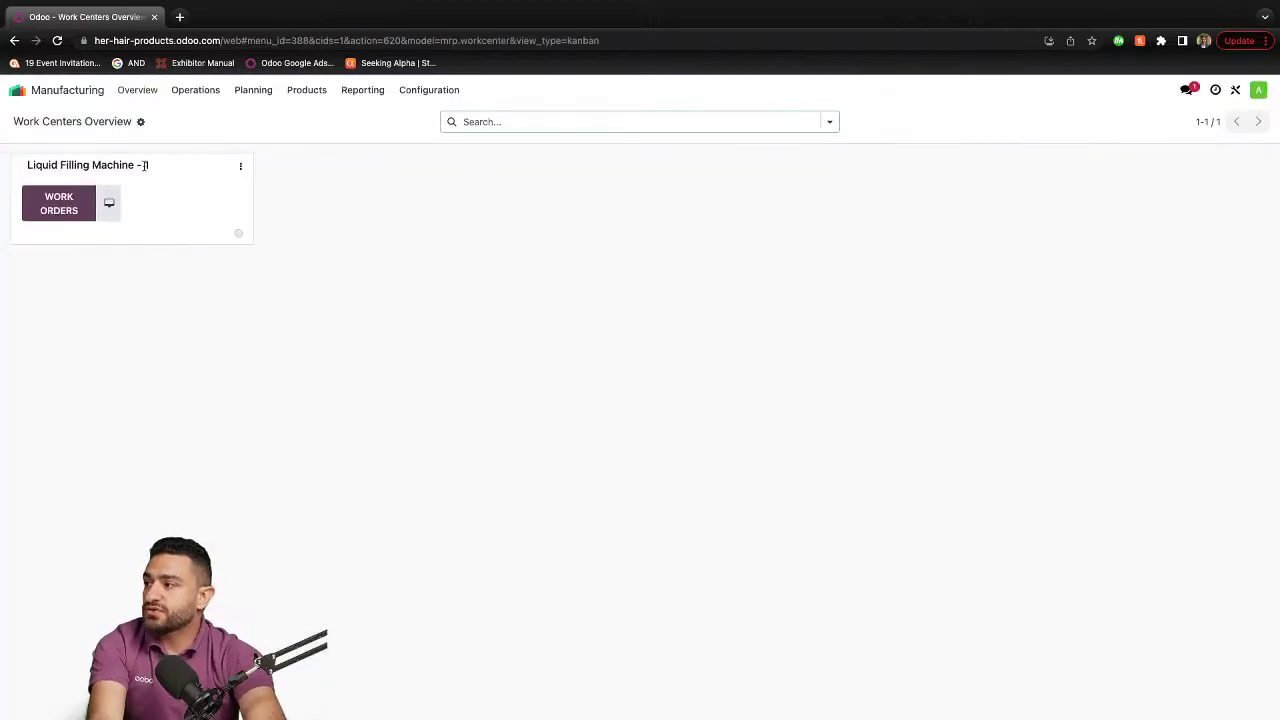
left_click(64, 208)
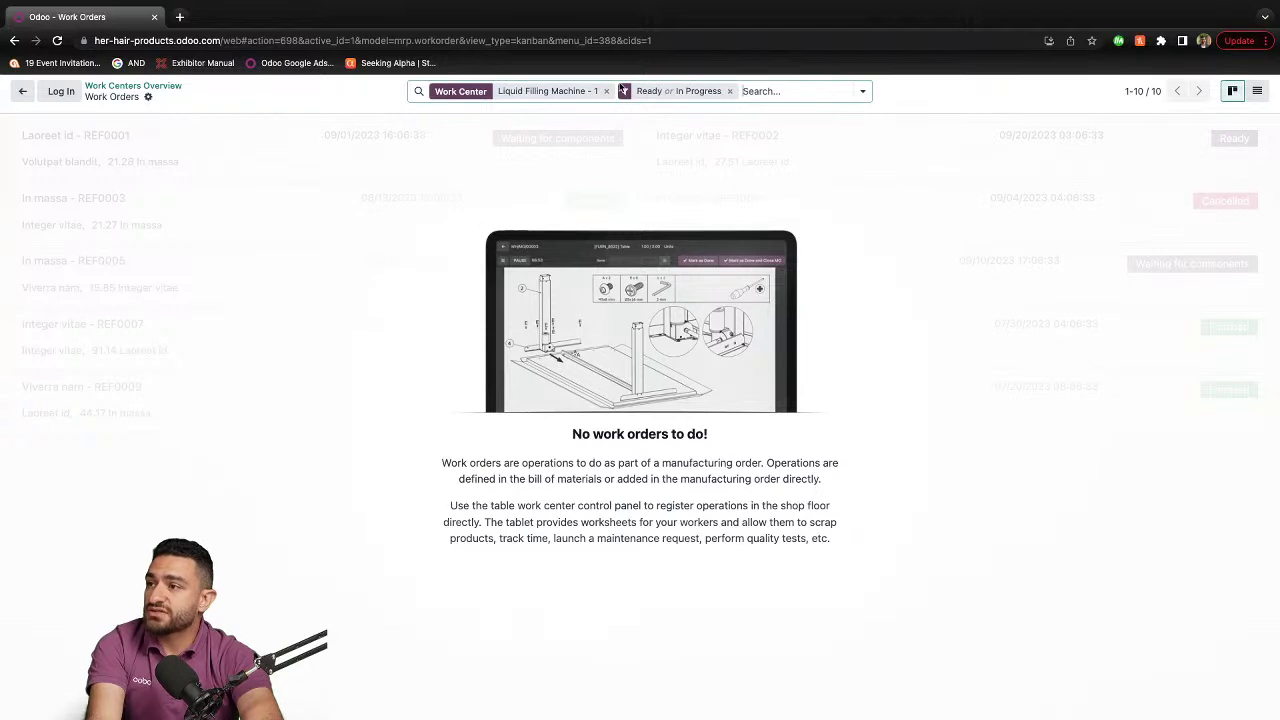
left_click(730, 91)
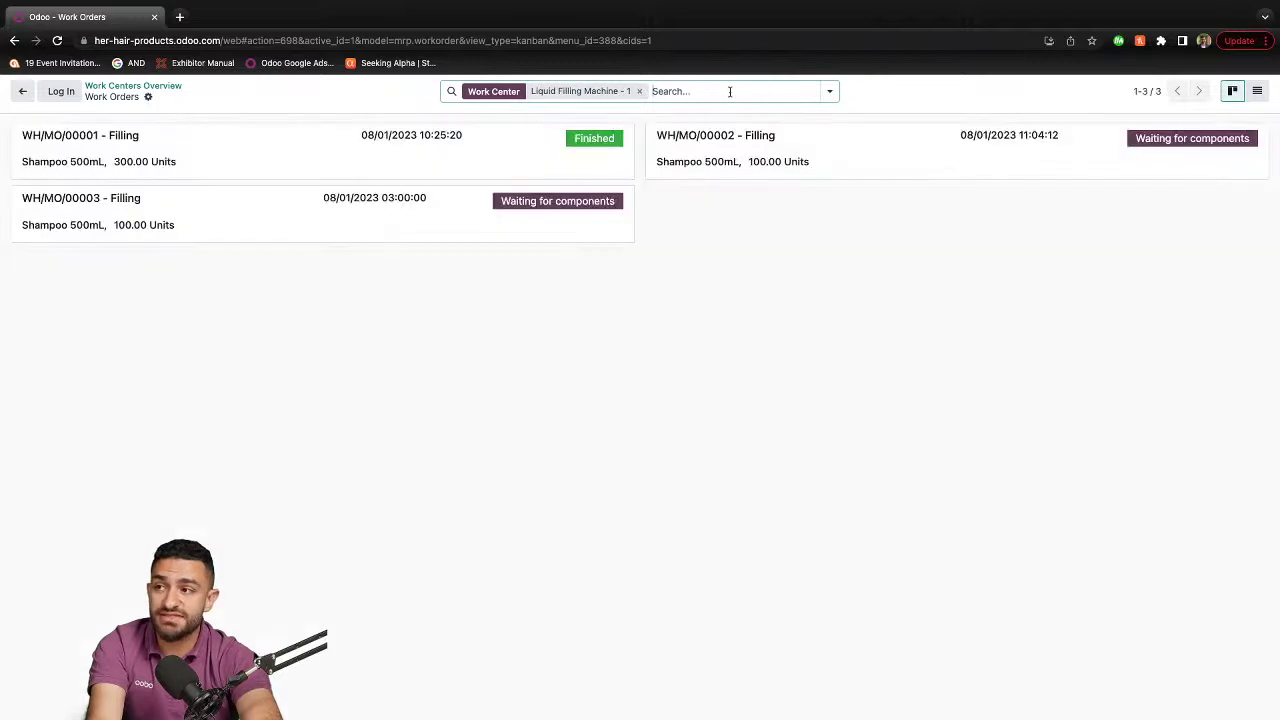
- Open the WH/MO/00002 - Filling work order to inspect it, and return to the work centers overview
left_click(750, 145)
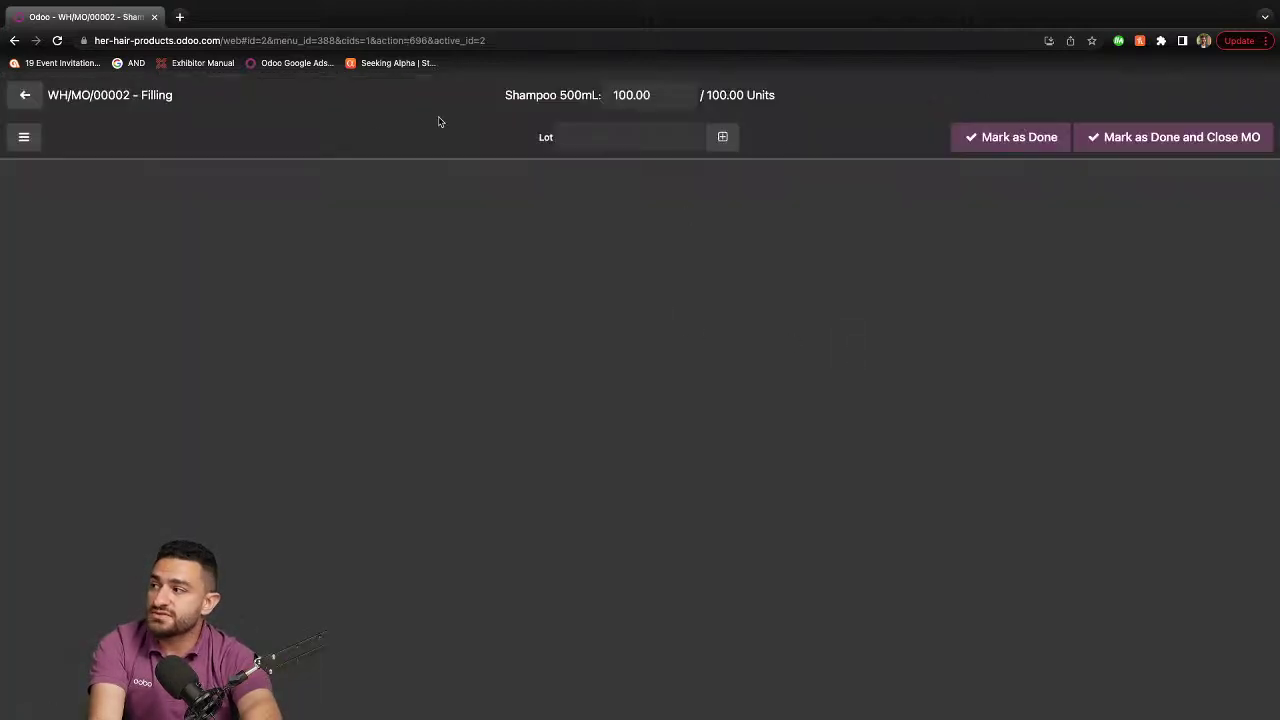
left_click(25, 95)
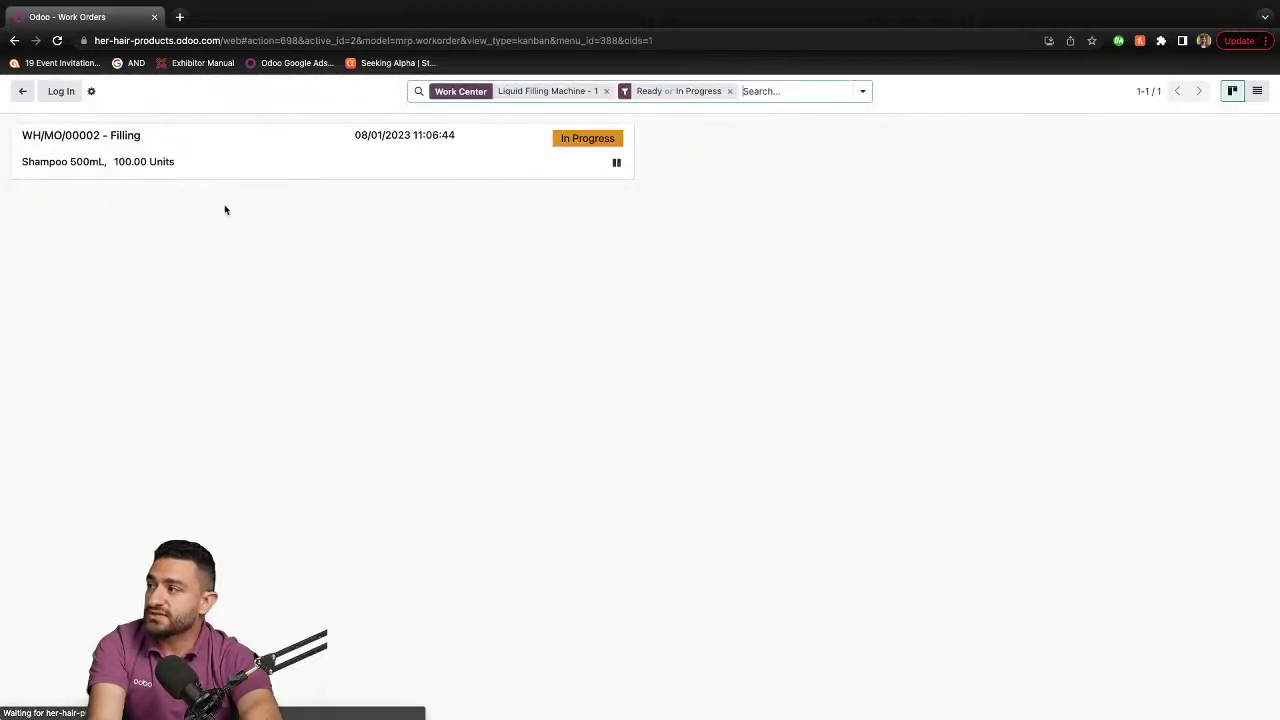
left_click(25, 91)
- Open the Inventory replenishment list and show its Vendor column
left_click(17, 90)
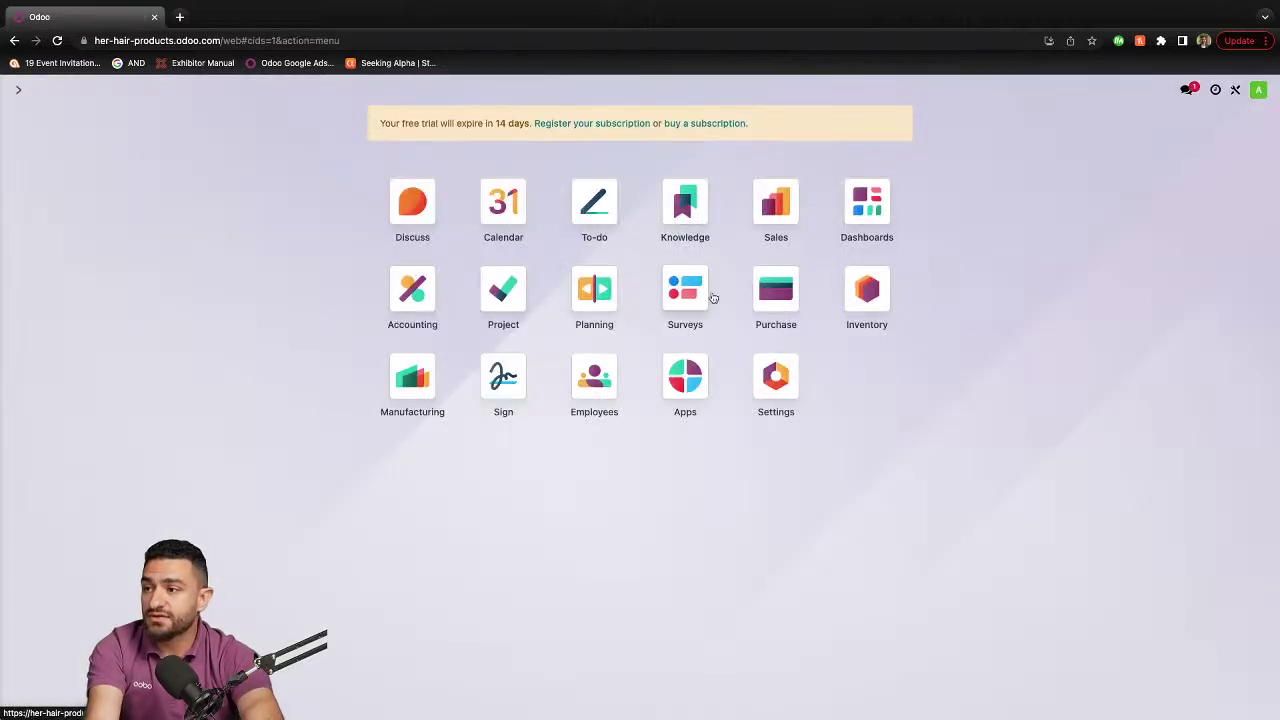
left_click(867, 295)
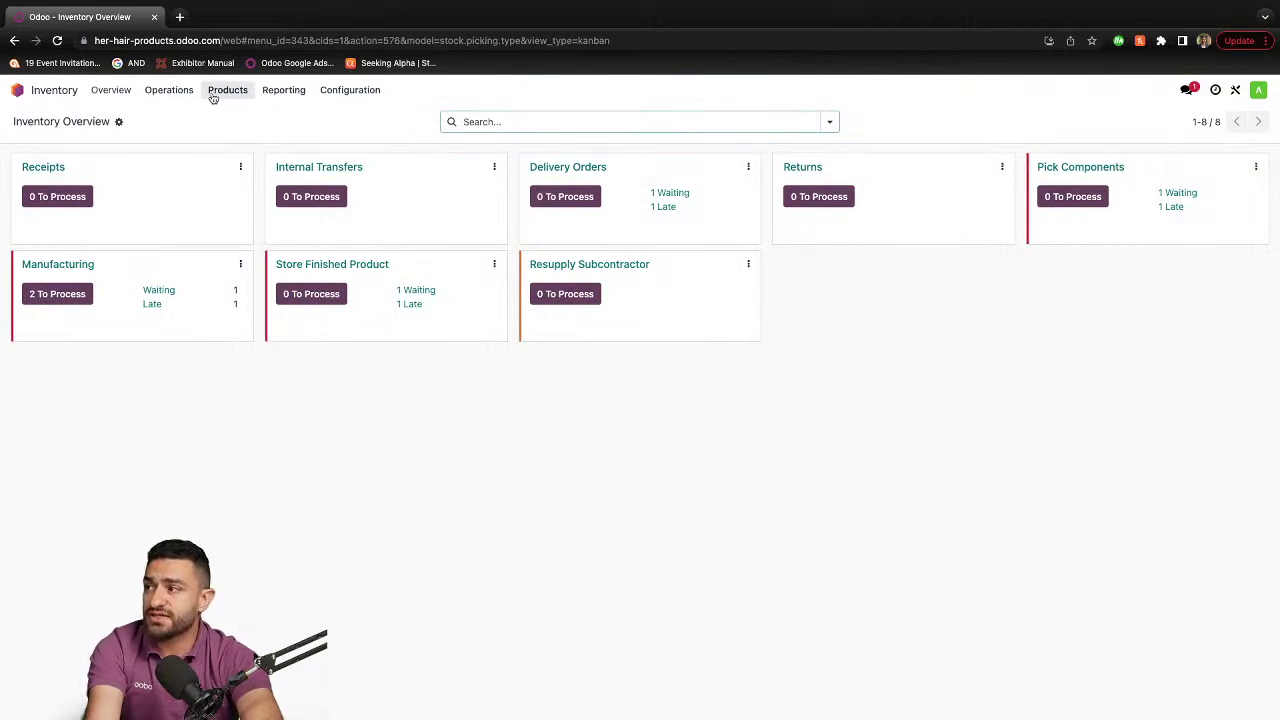
left_click(168, 92)
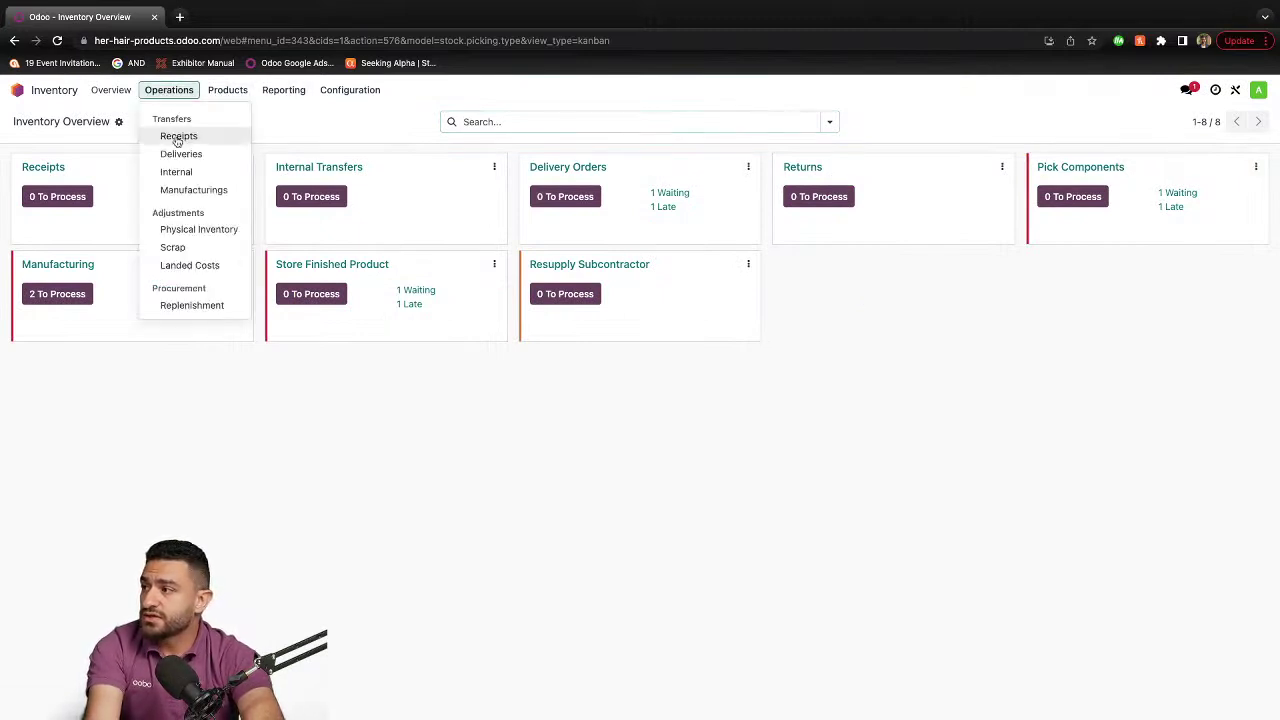
left_click(191, 305)
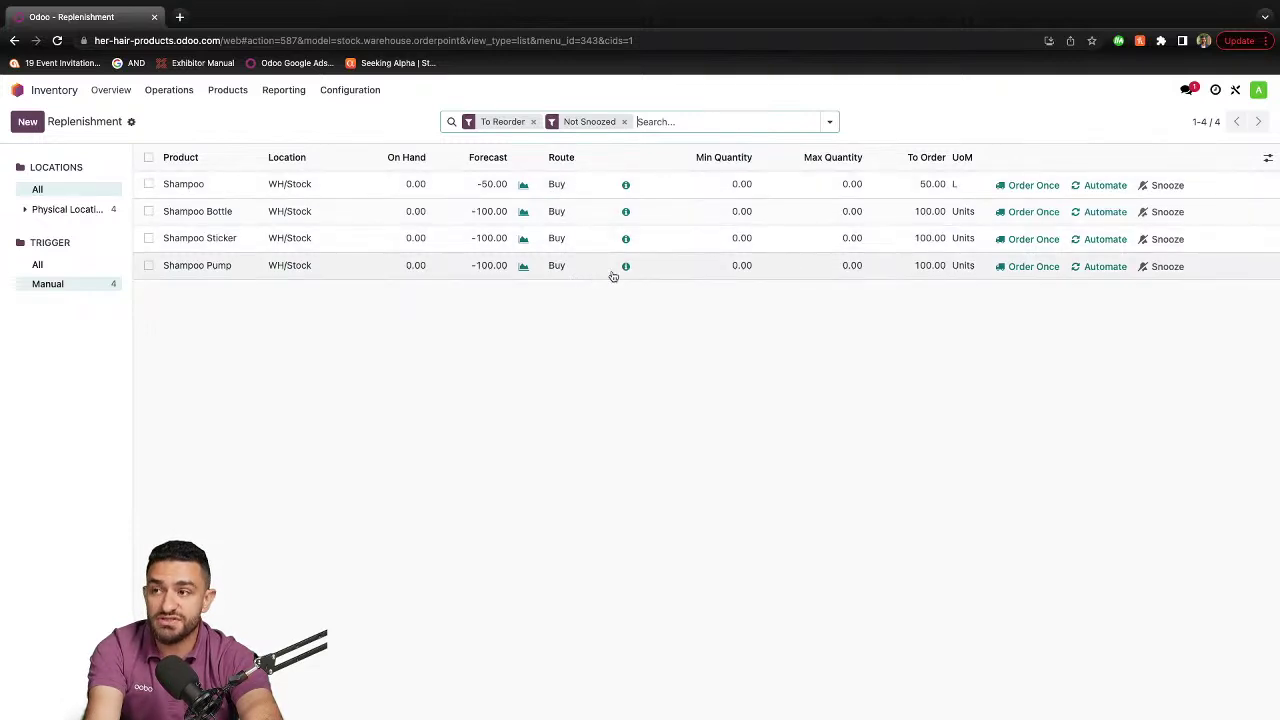
left_click(1268, 159)
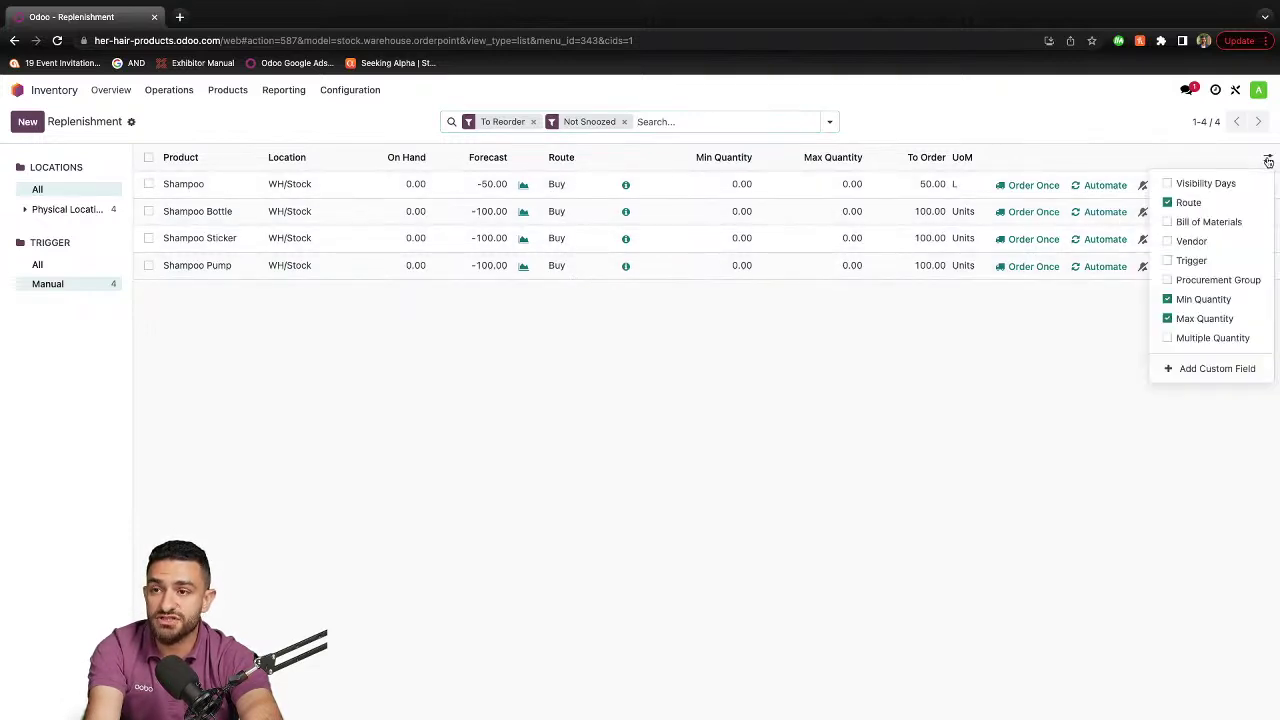
left_click(1168, 242)
left_click(838, 394)
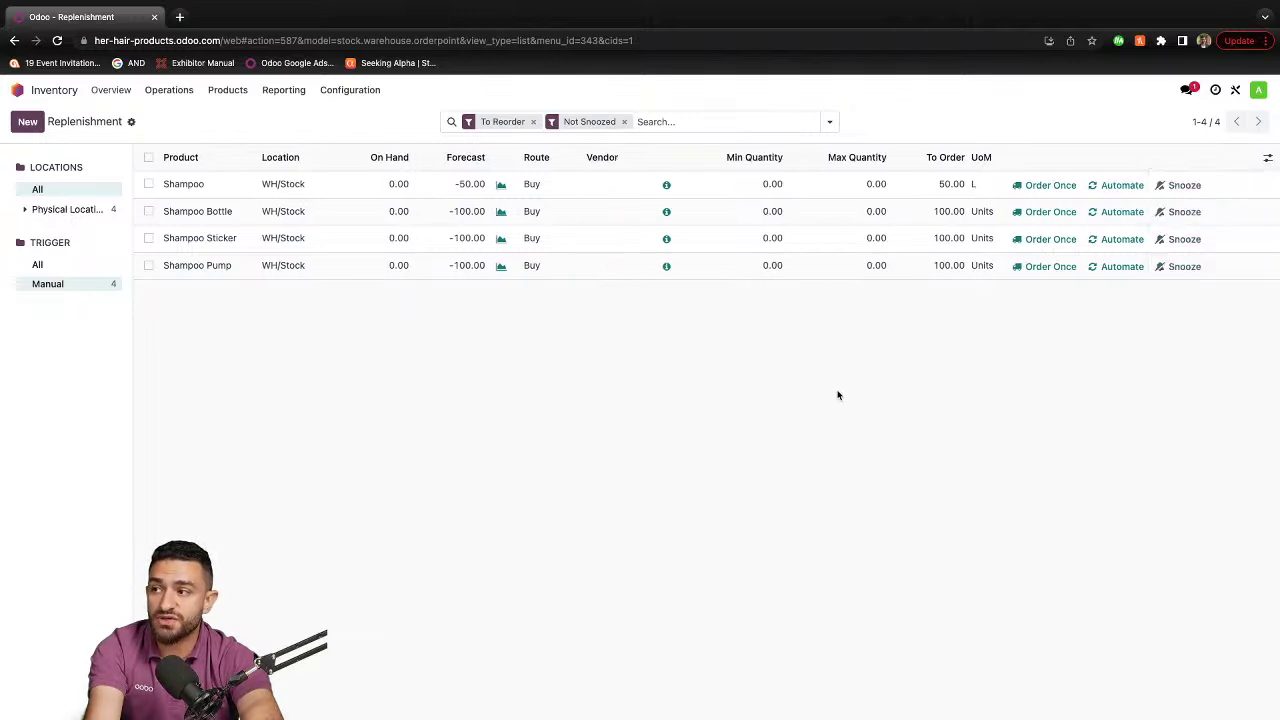
- Assign the raw material vendor to the Shampoo replenishment line and order it once
left_click(602, 187)
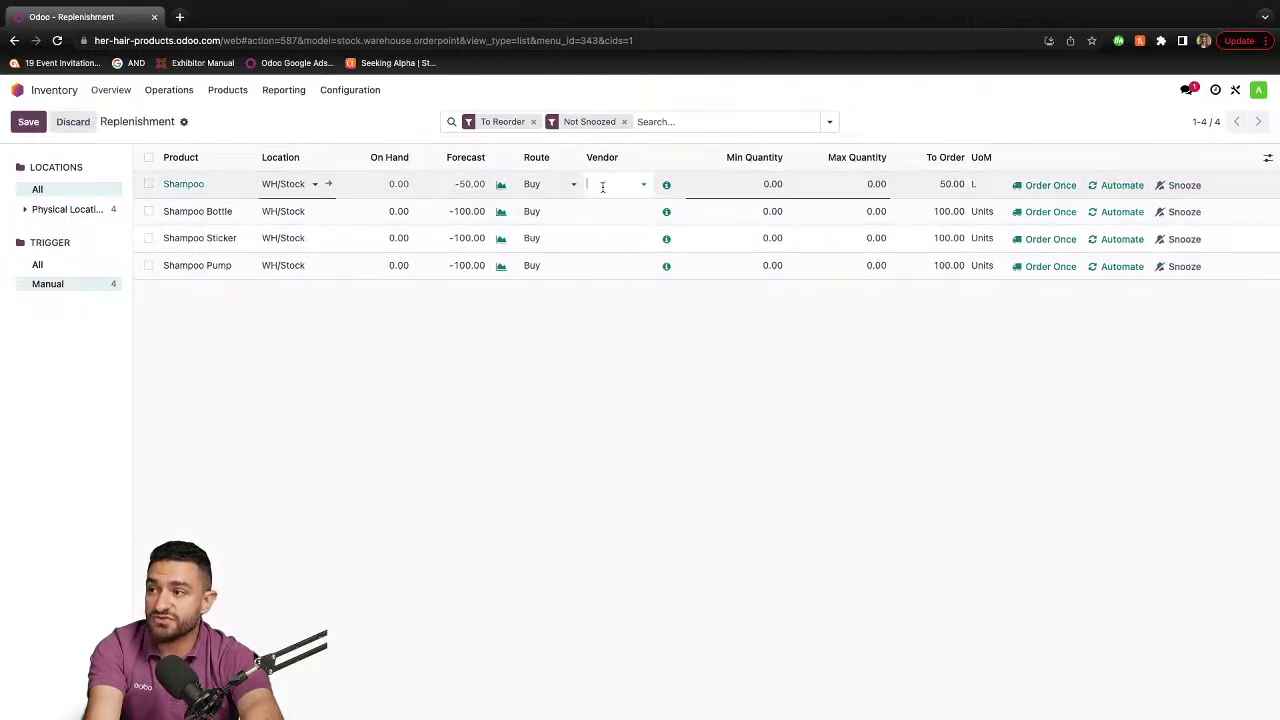
left_click(628, 205)
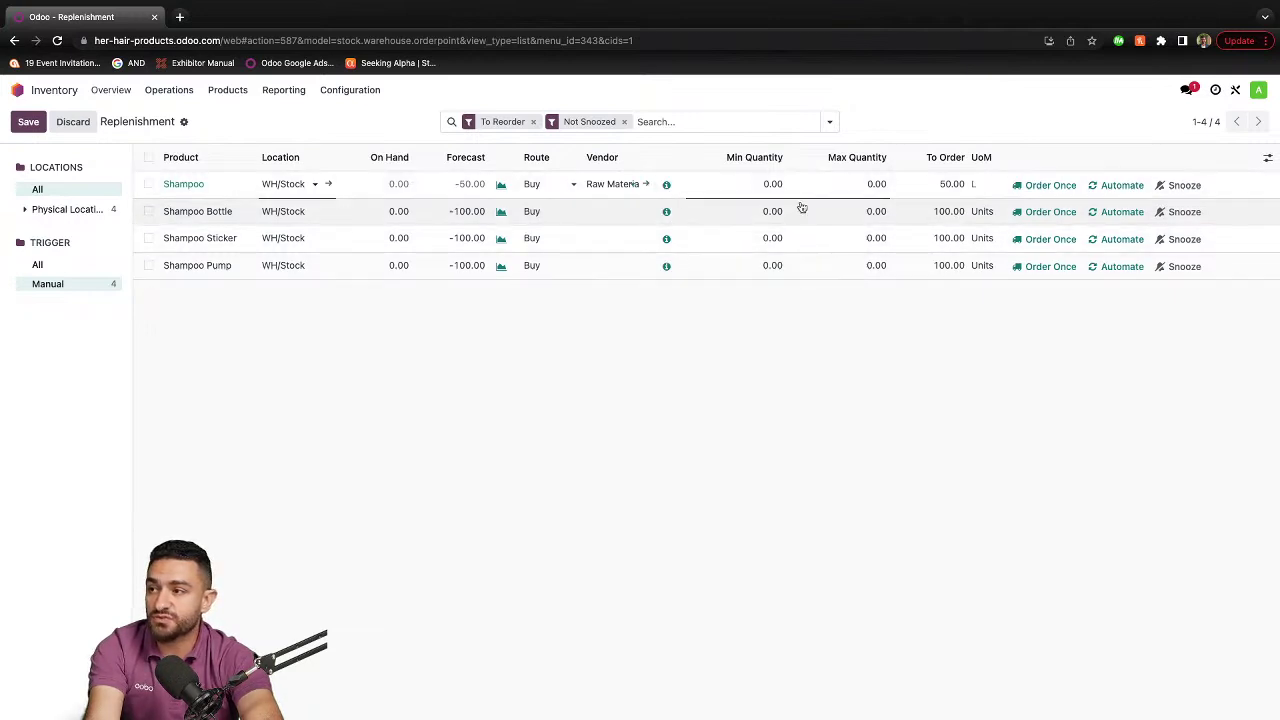
left_click(1041, 187)
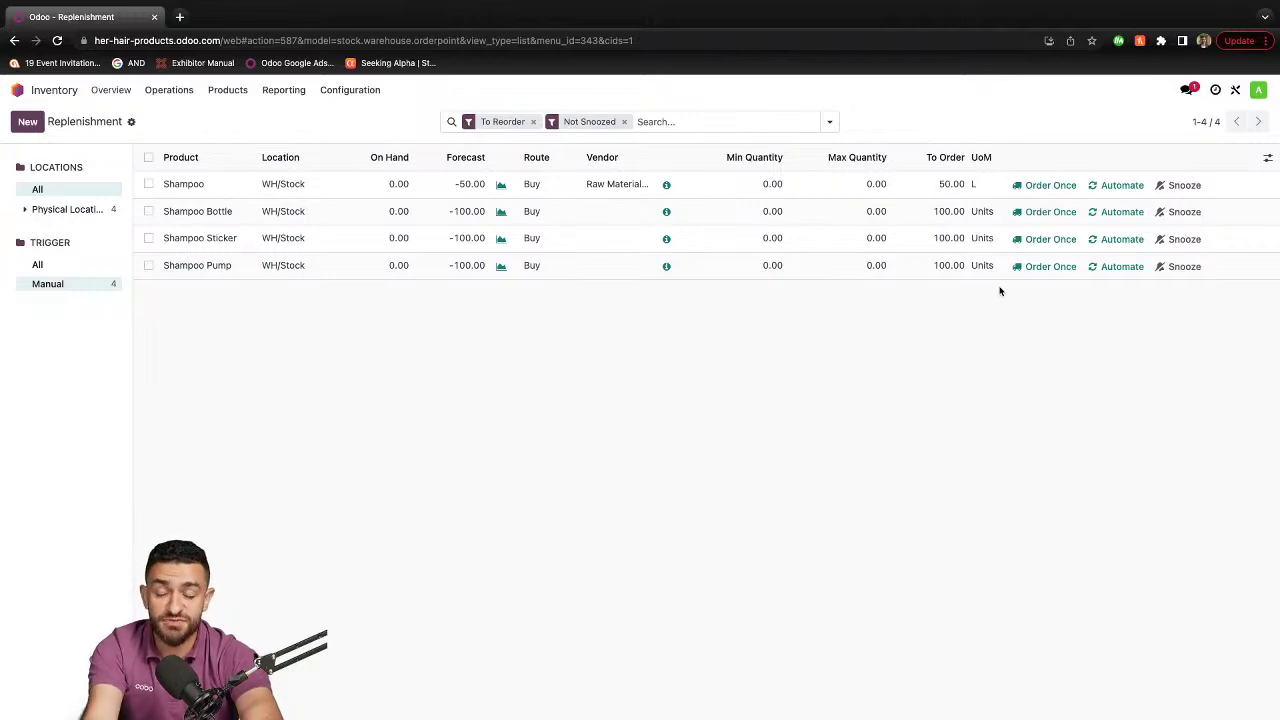
- Order the Shampoo Bottle, Shampoo Sticker and Shampoo Pump replenishment lines once each
left_click(1038, 214)
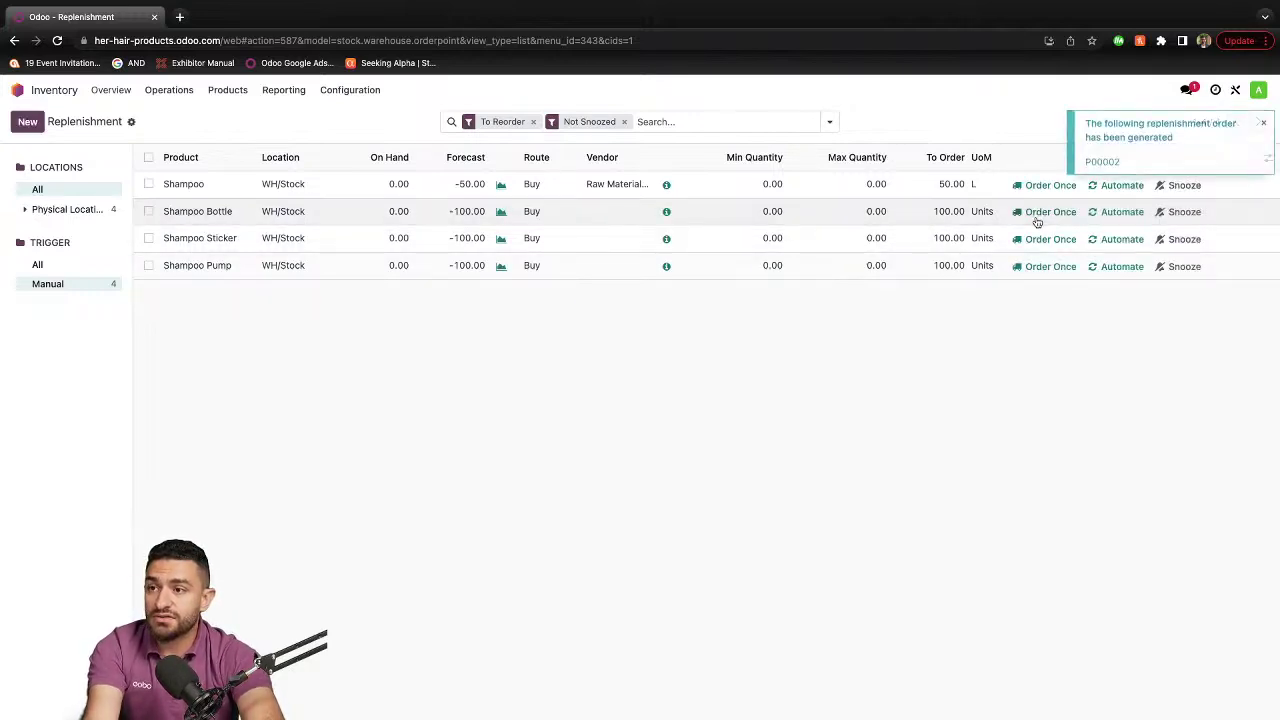
left_click(1043, 240)
left_click(1043, 265)
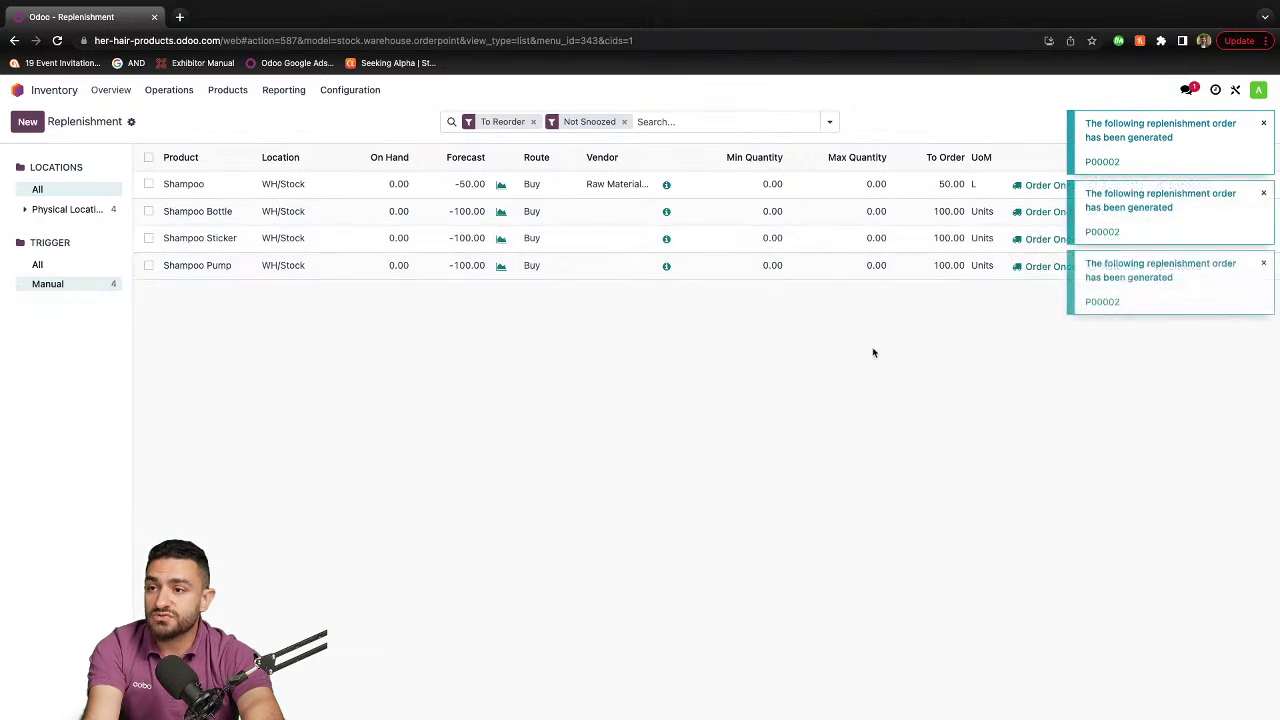
- Switch to Purchase and open the newly generated request for quotation for Raw Material Vendor
left_click(16, 91)
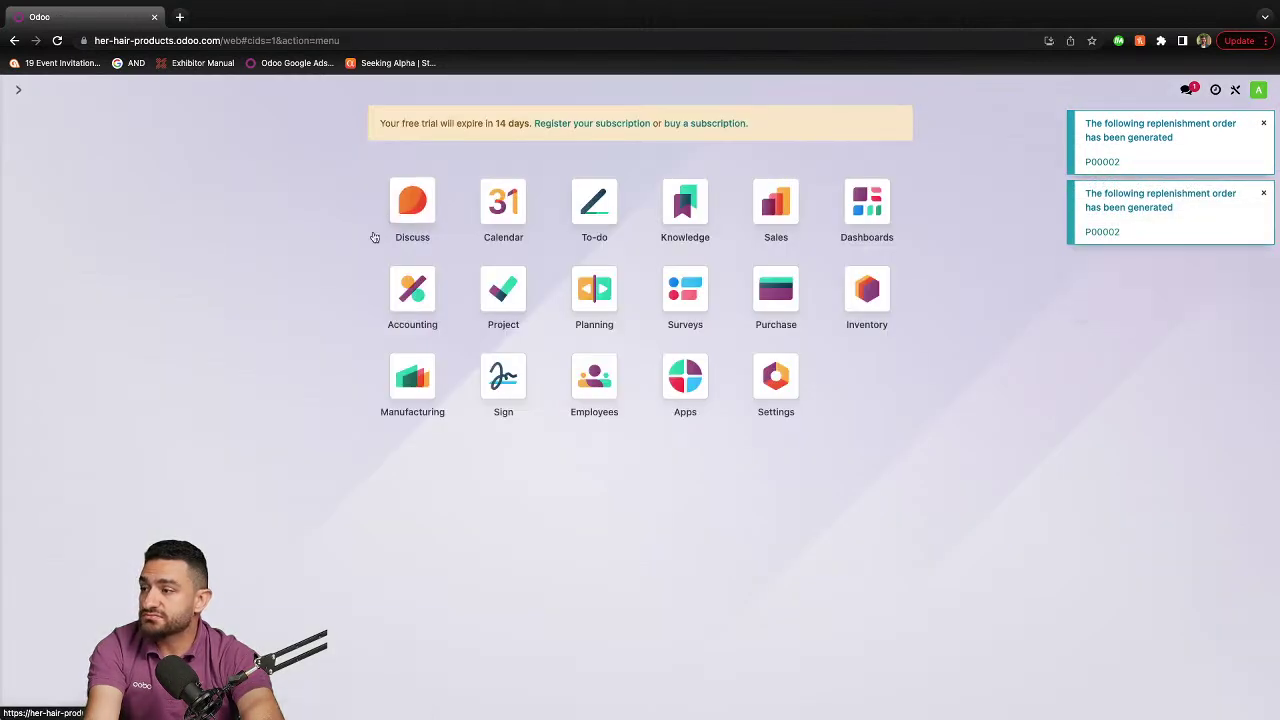
left_click(776, 290)
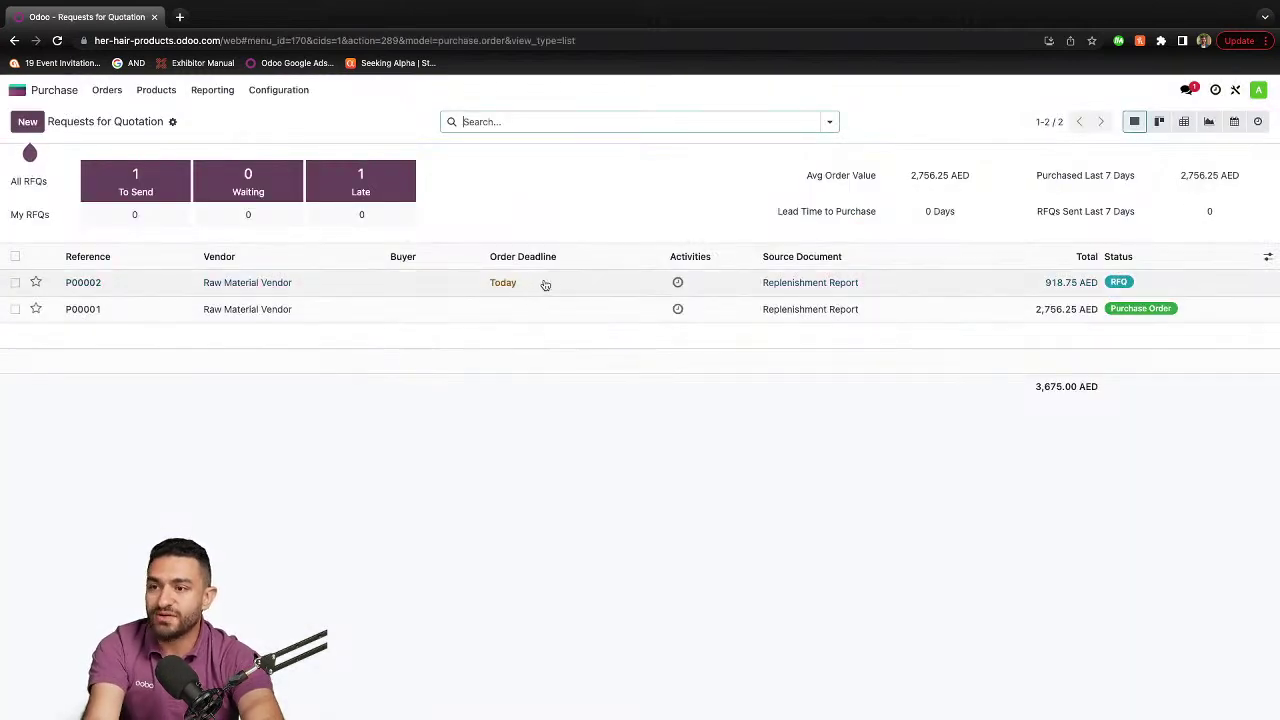
left_click(571, 282)
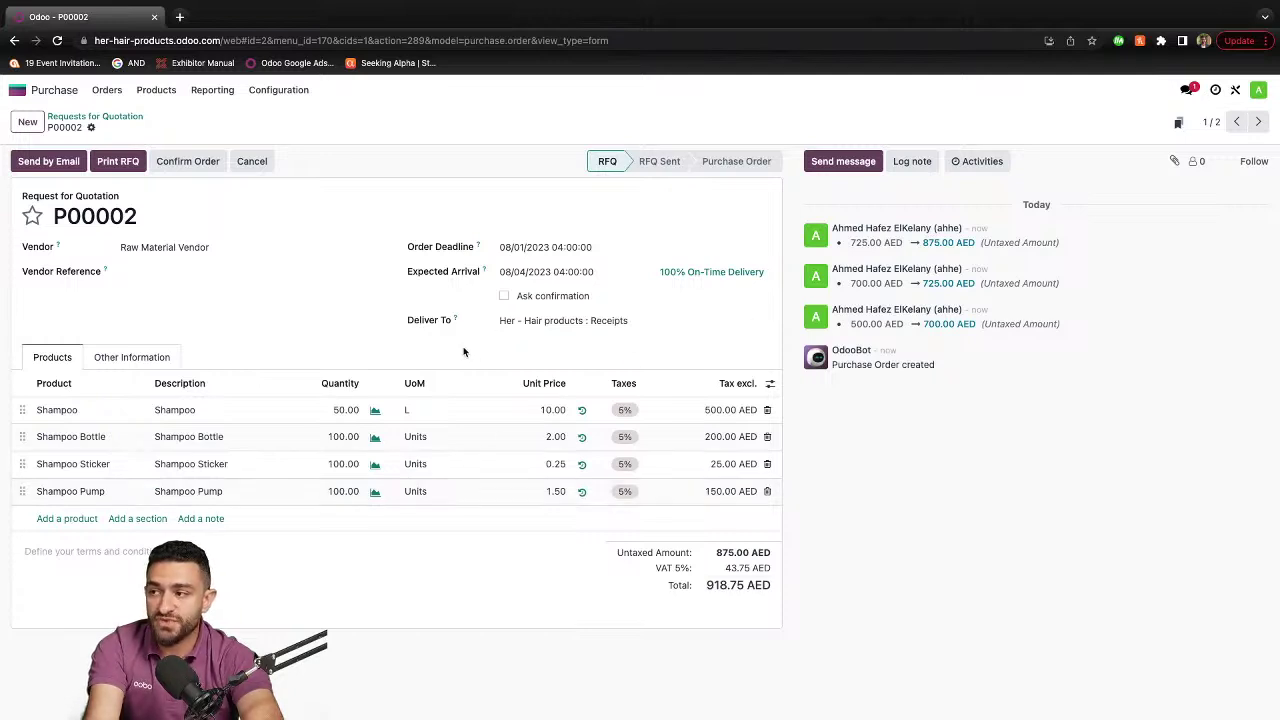
- Send the request for quotation by email, saving an e-mail address on the Raw Material Vendor contact
left_click(190, 163)
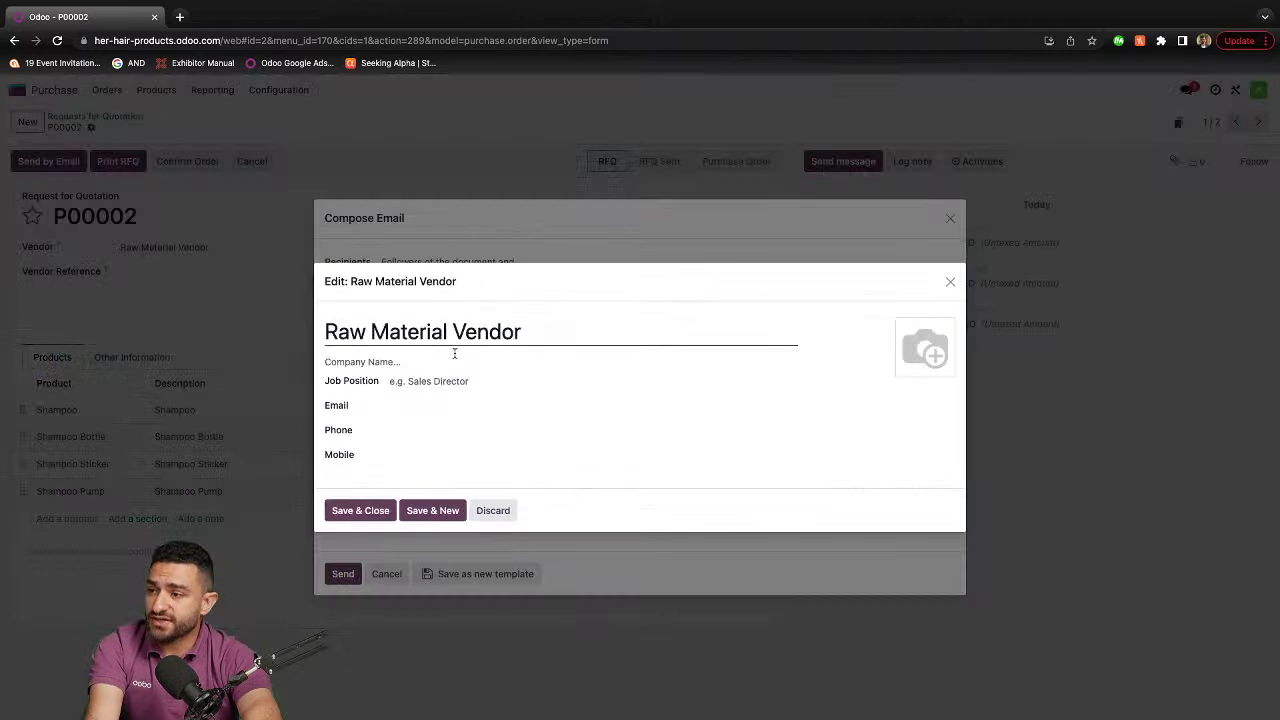
left_click(410, 406)
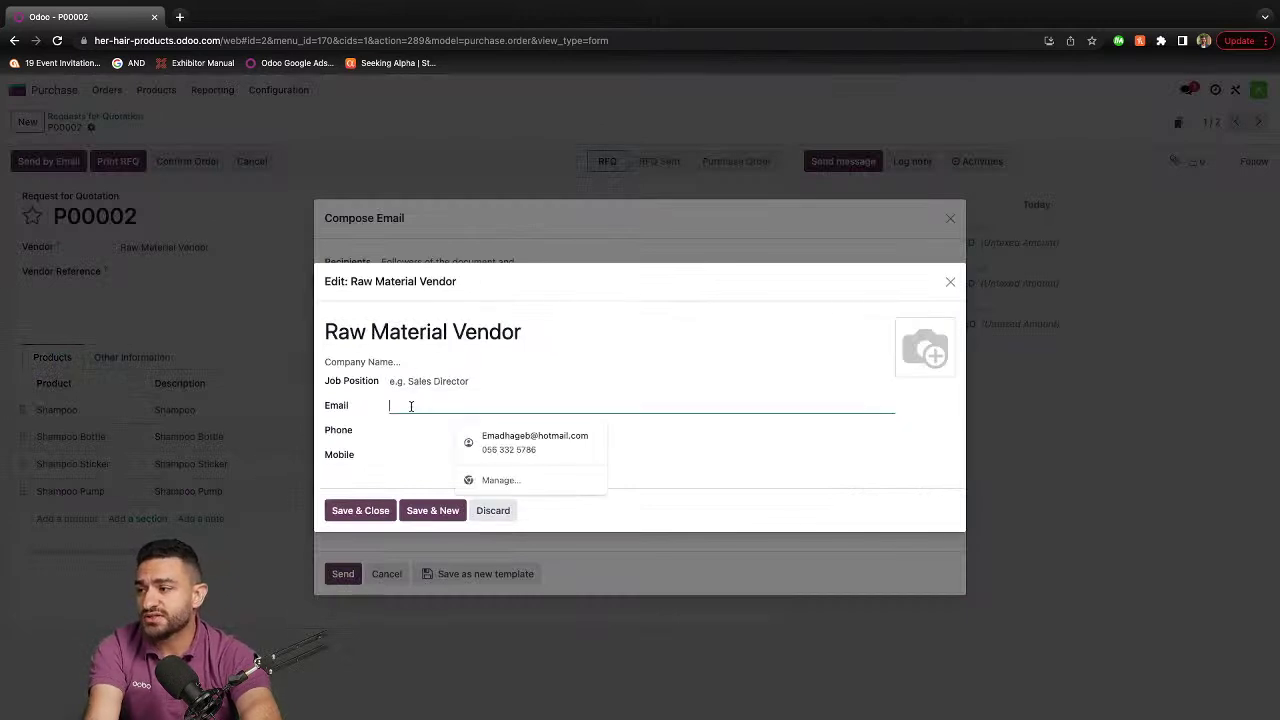
type("test@test.com")
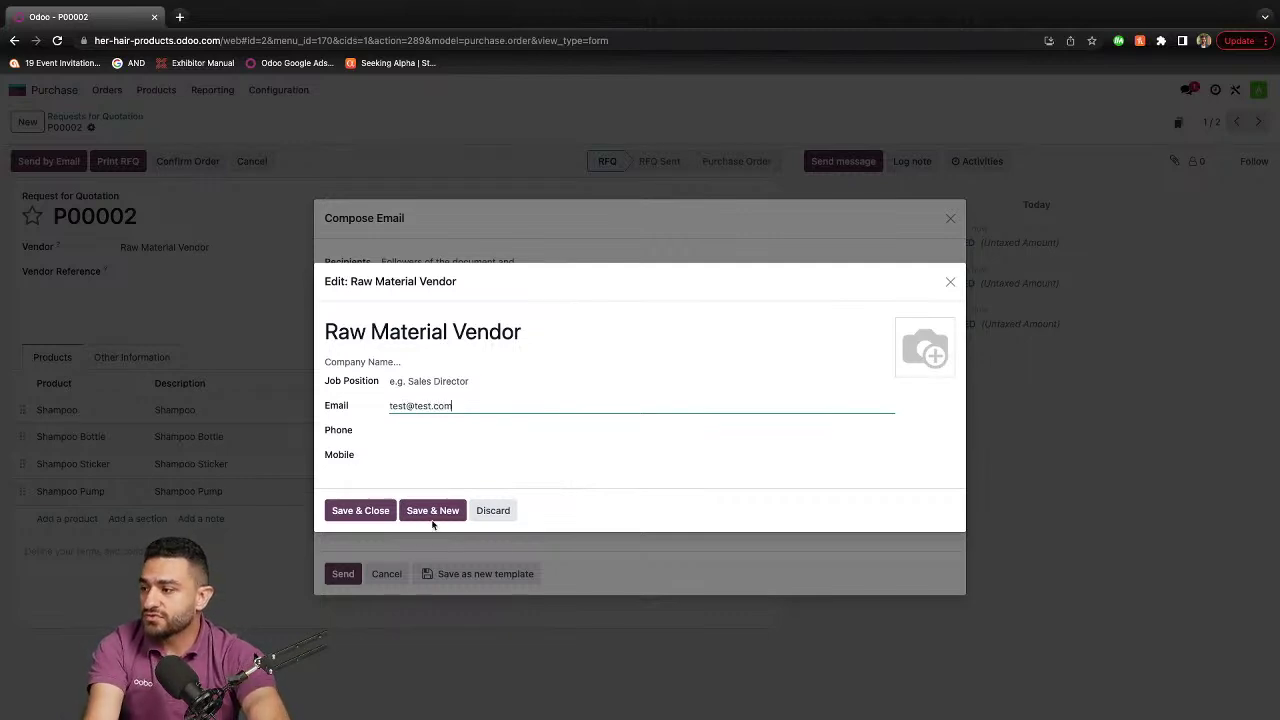
left_click(364, 512)
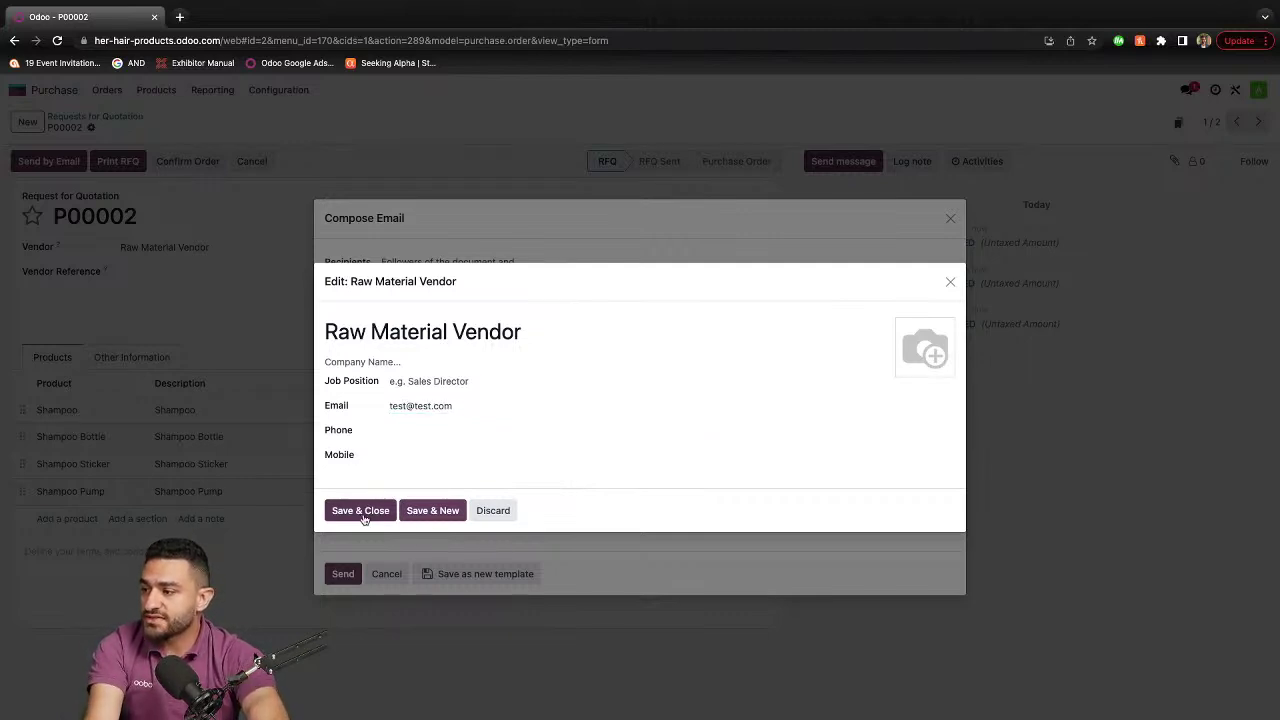
left_click(342, 574)
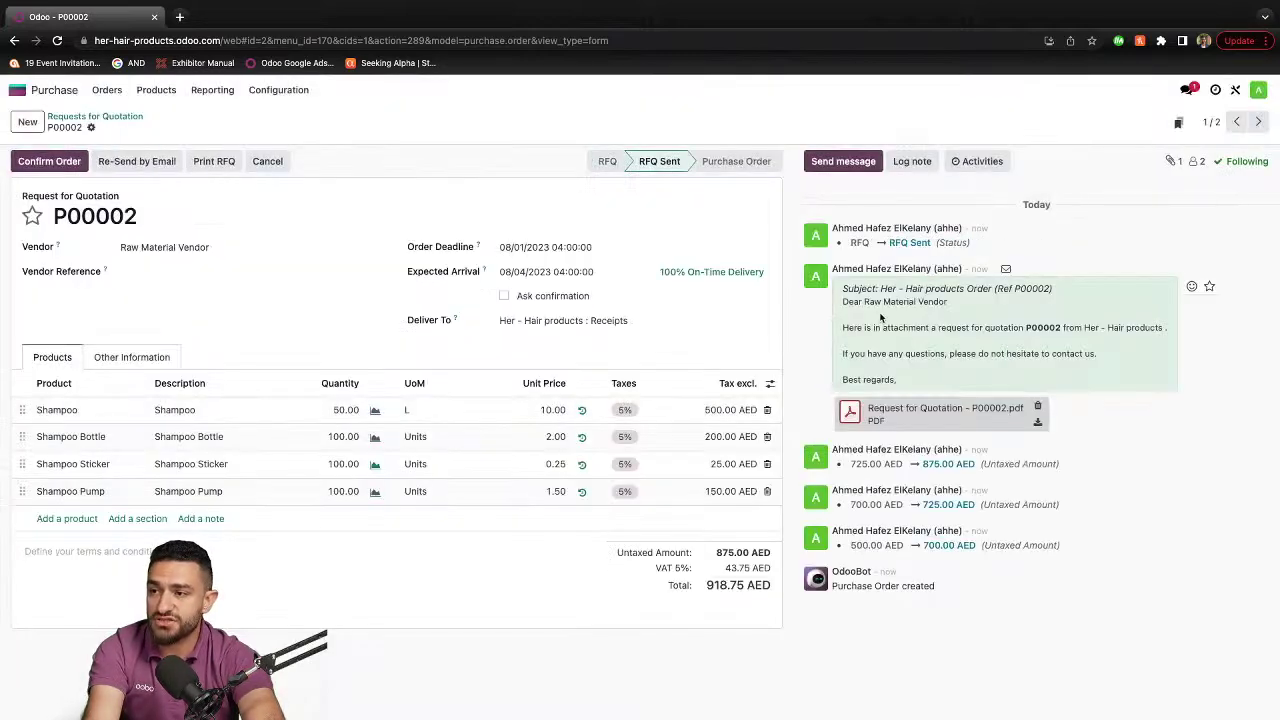
- Preview the request for quotation PDF attached to the sent message, and close the preview
left_click(858, 408)
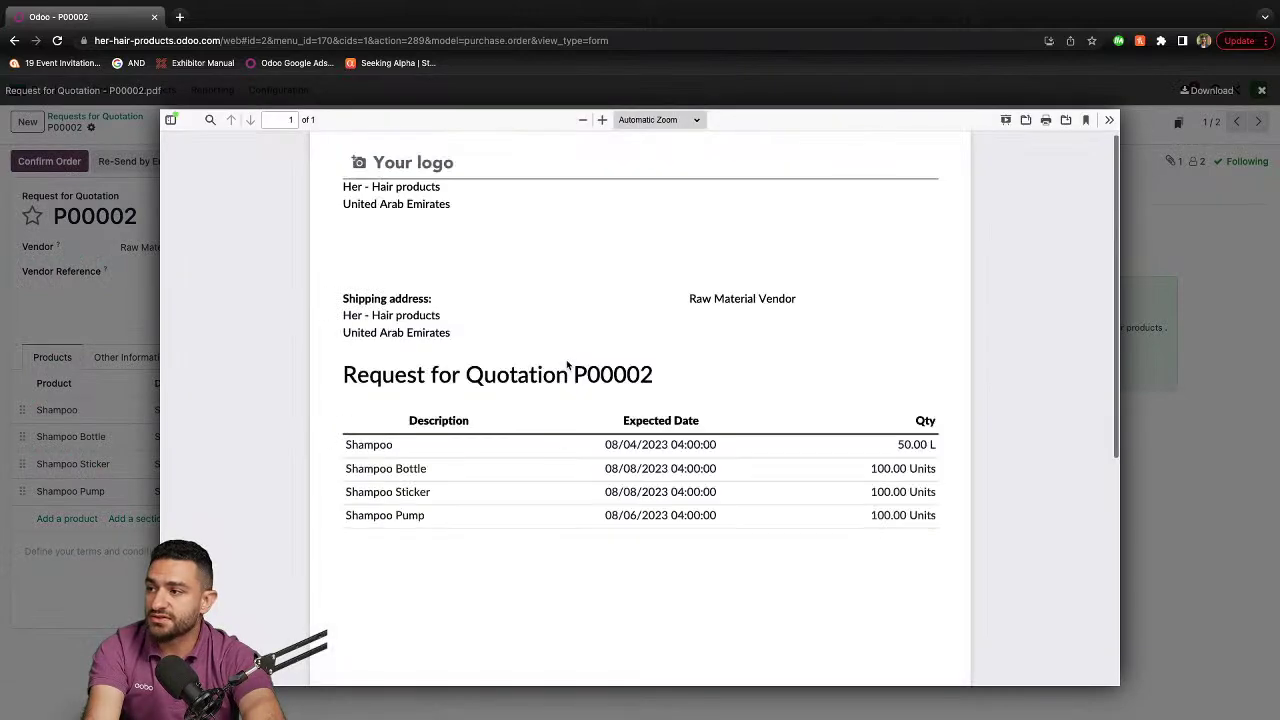
scroll(640, 330, "down", 5)
scroll(643, 343, "up", 5)
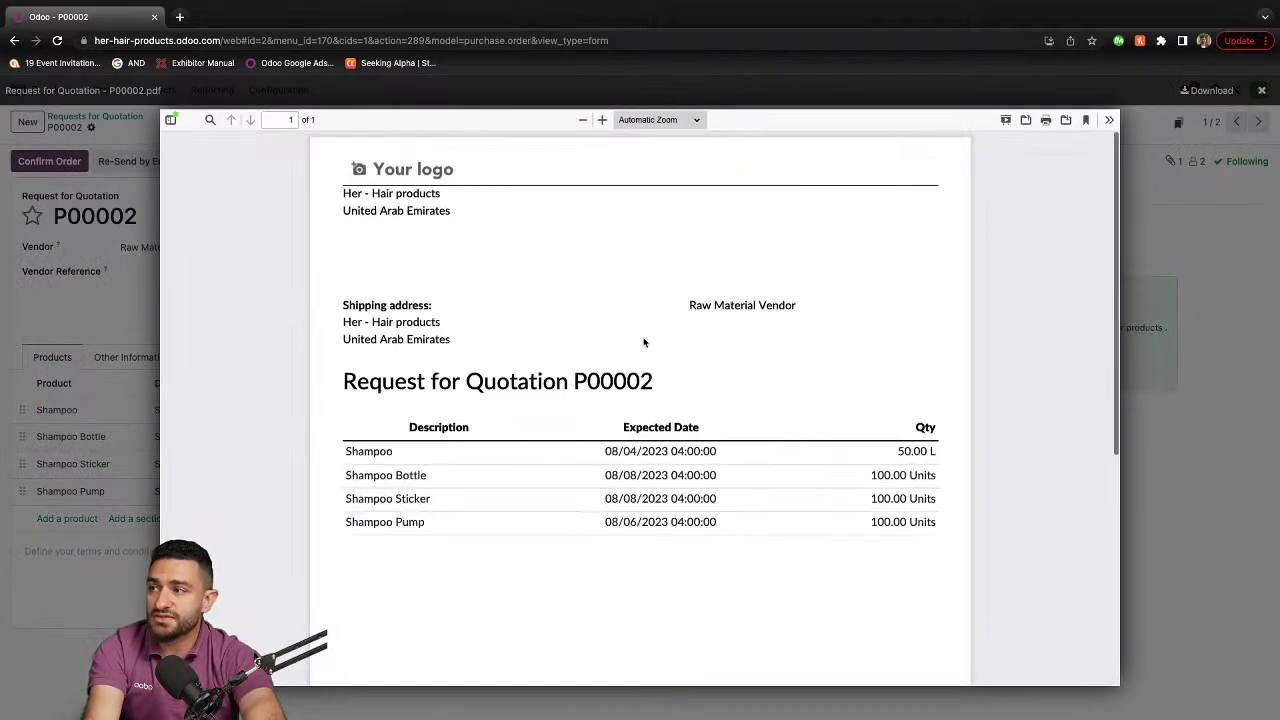
left_click(1261, 90)
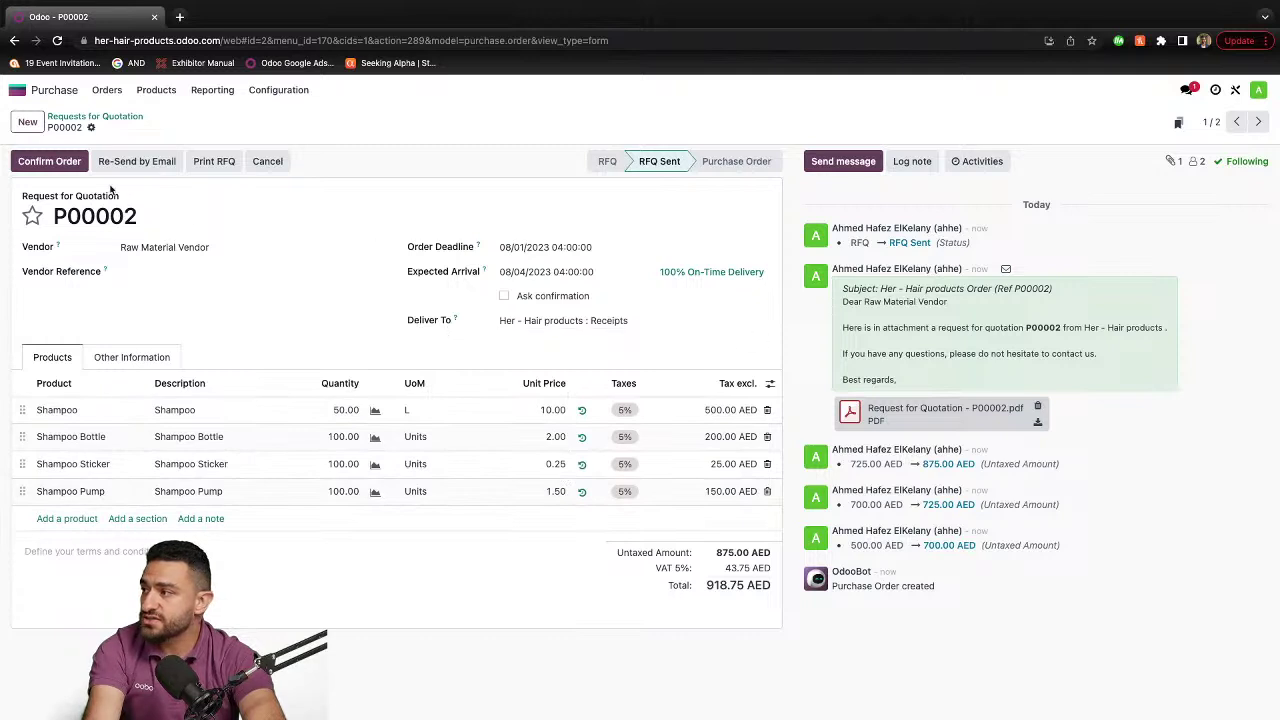
- Confirm the purchase order and validate its receipt, processing all quantities as an immediate transfer
left_click(64, 163)
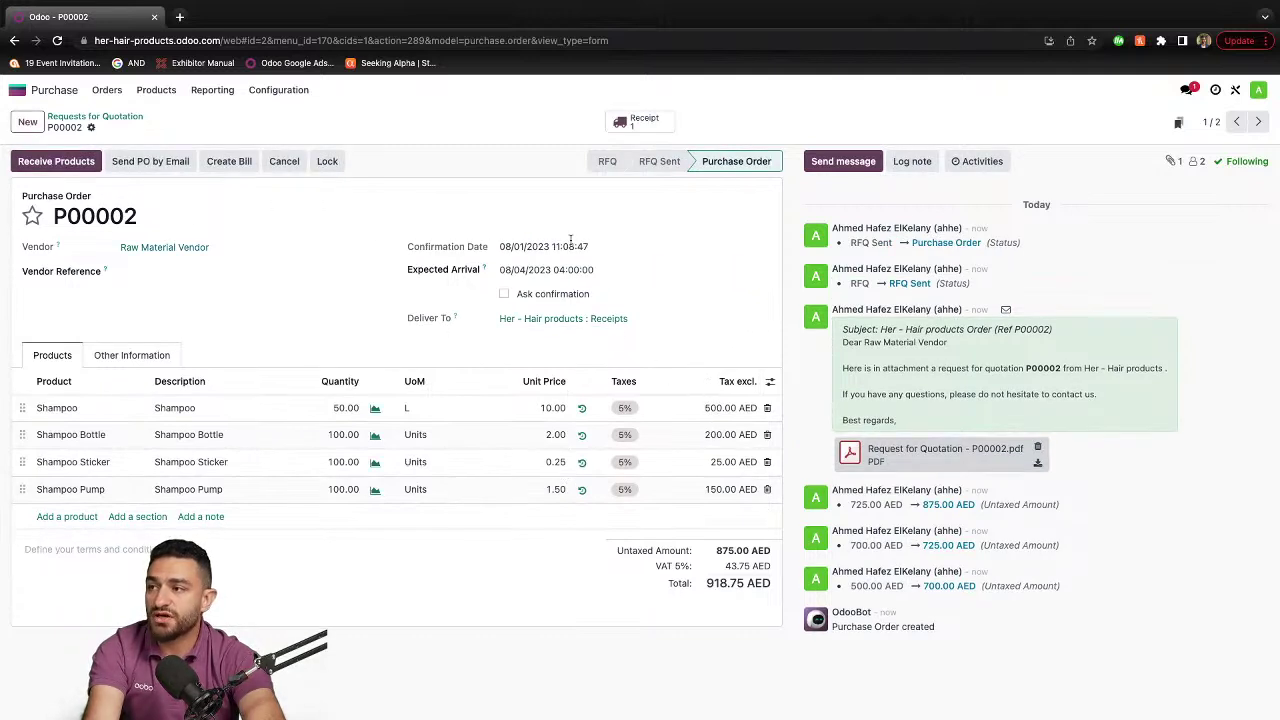
left_click(640, 122)
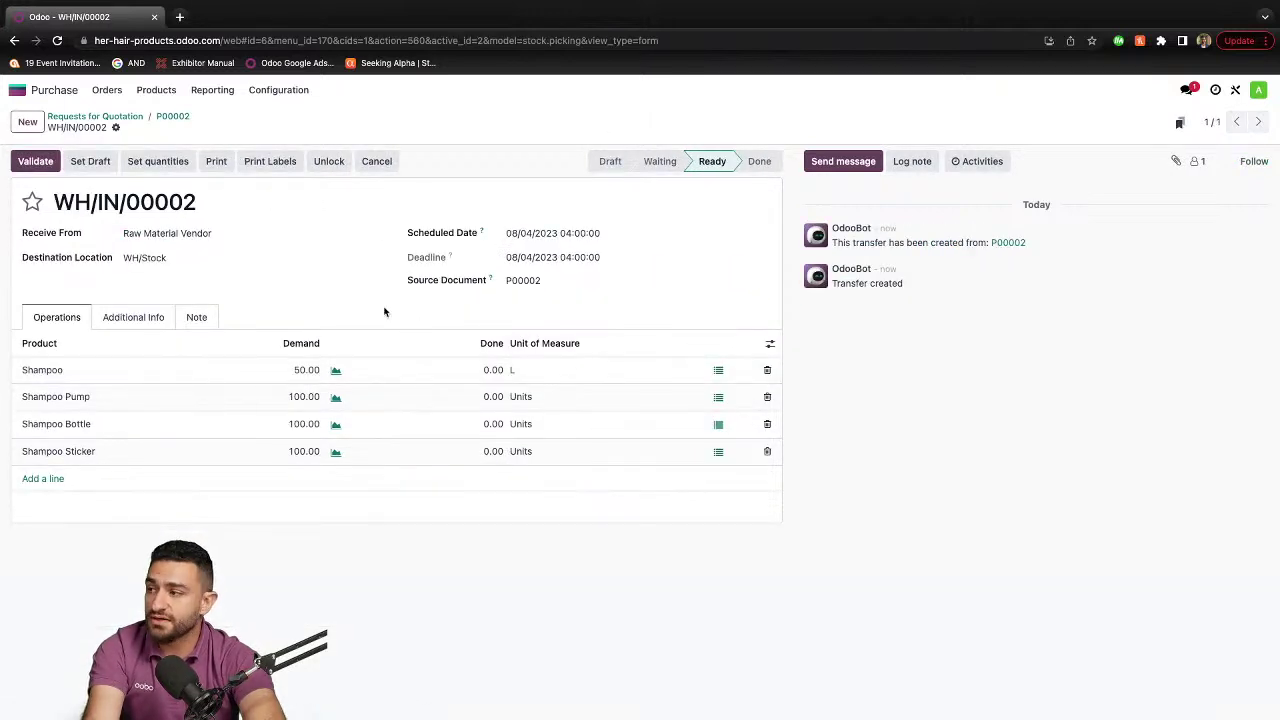
left_click(53, 162)
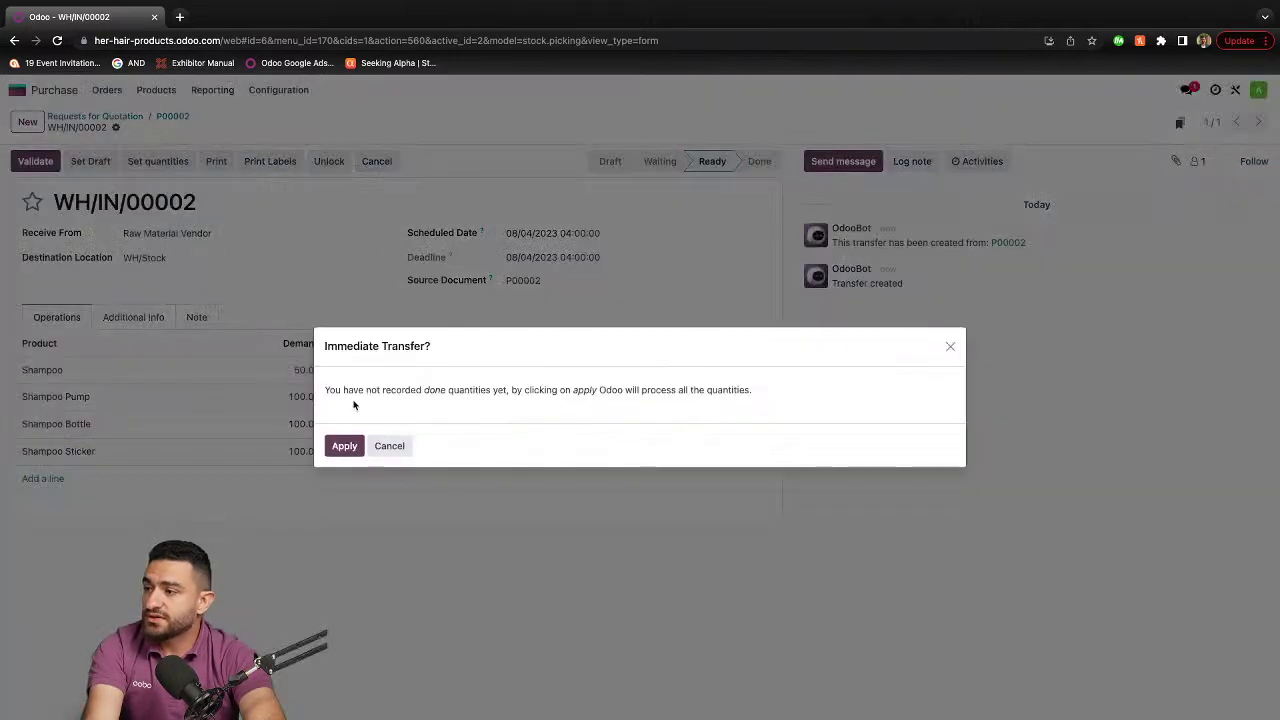
left_click(345, 445)
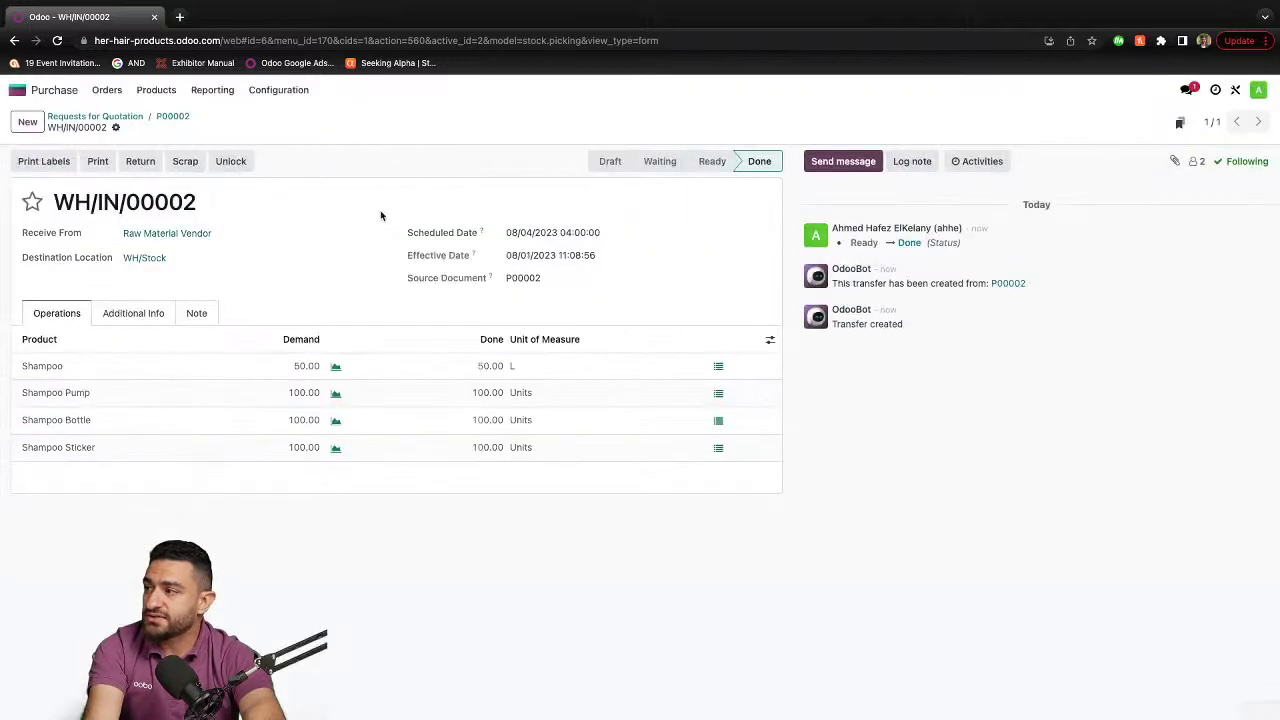
- Switch to Manufacturing, check the WH/MO/00002 - Filling work order on Liquid Filling Machine - 1, and return to the work centers overview
left_click(19, 91)
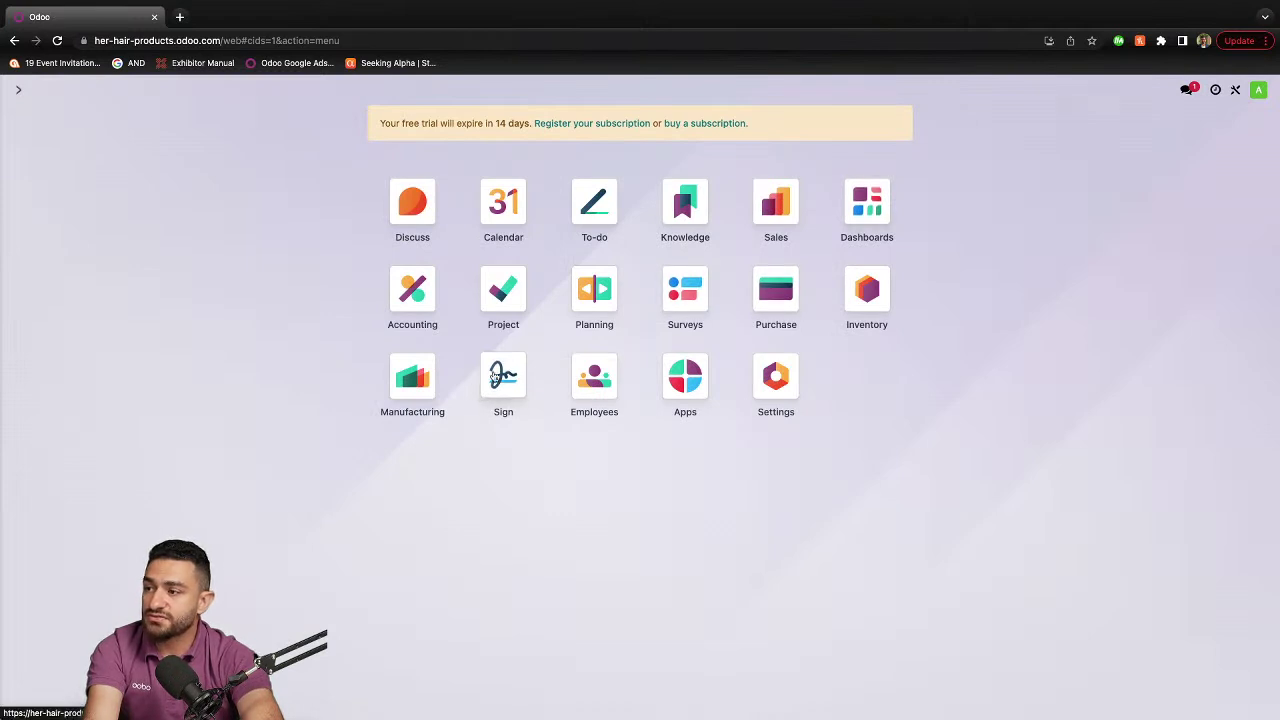
left_click(412, 378)
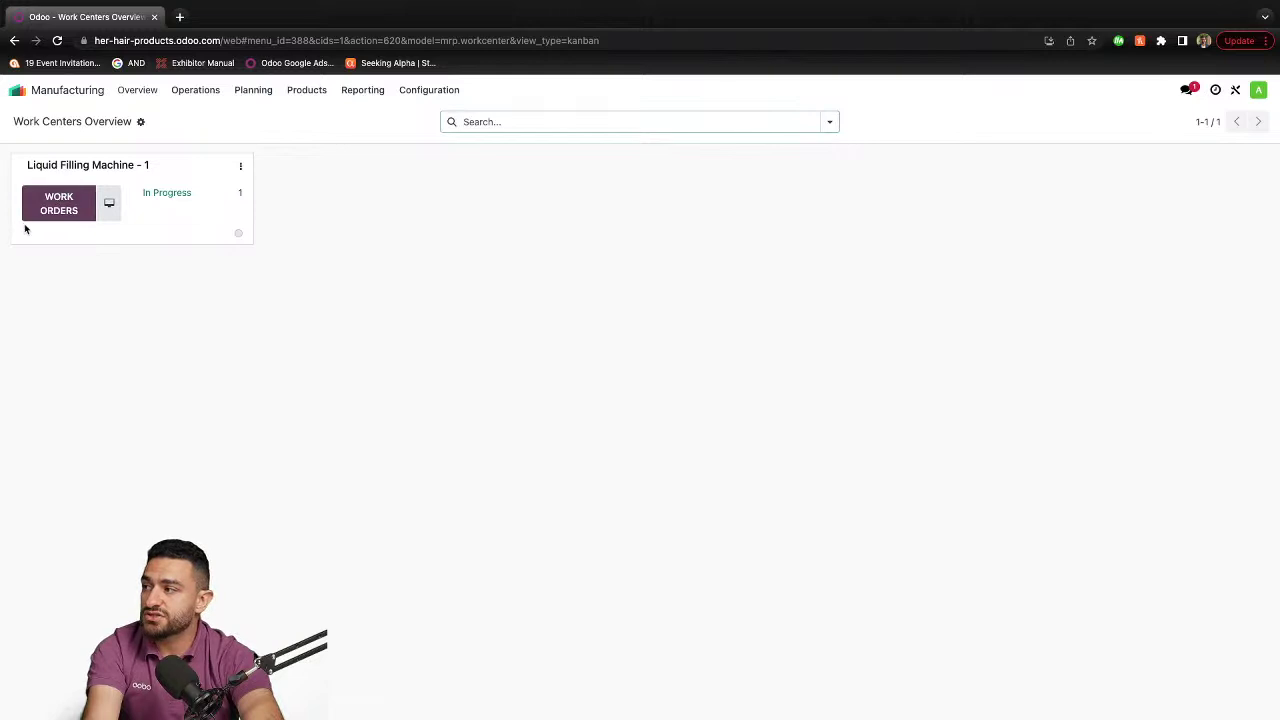
left_click(77, 213)
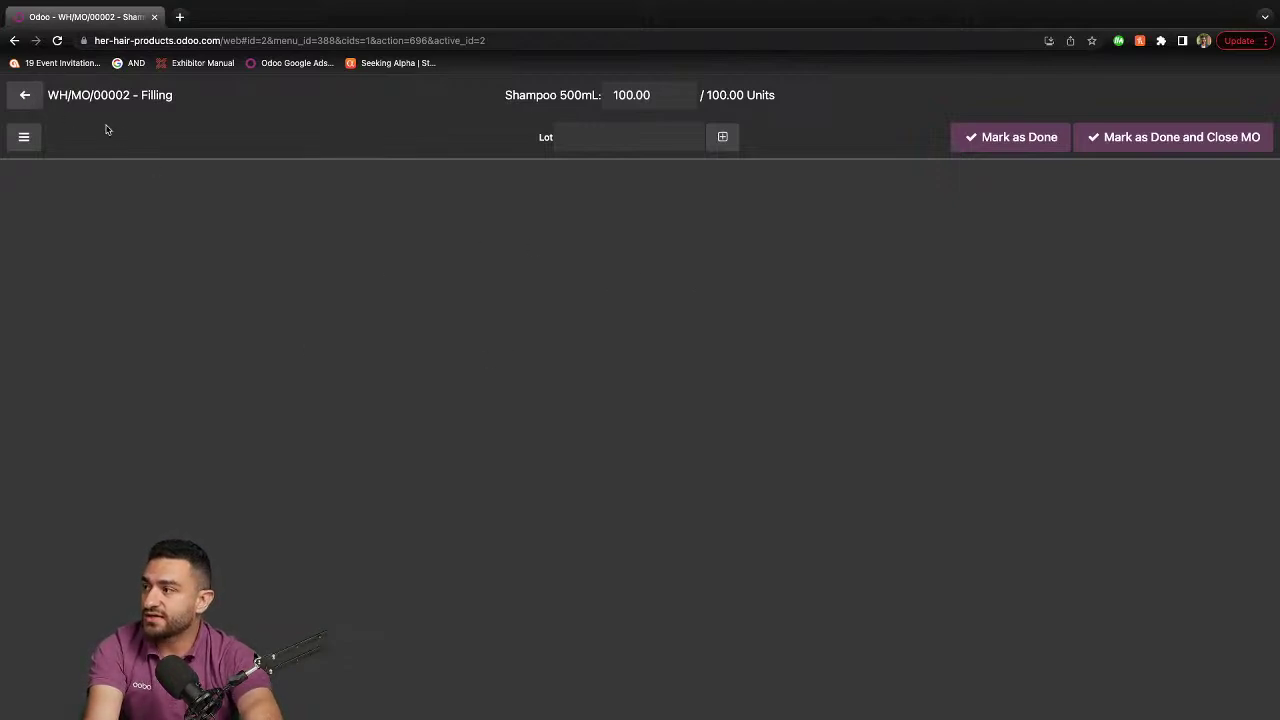
left_click(28, 96)
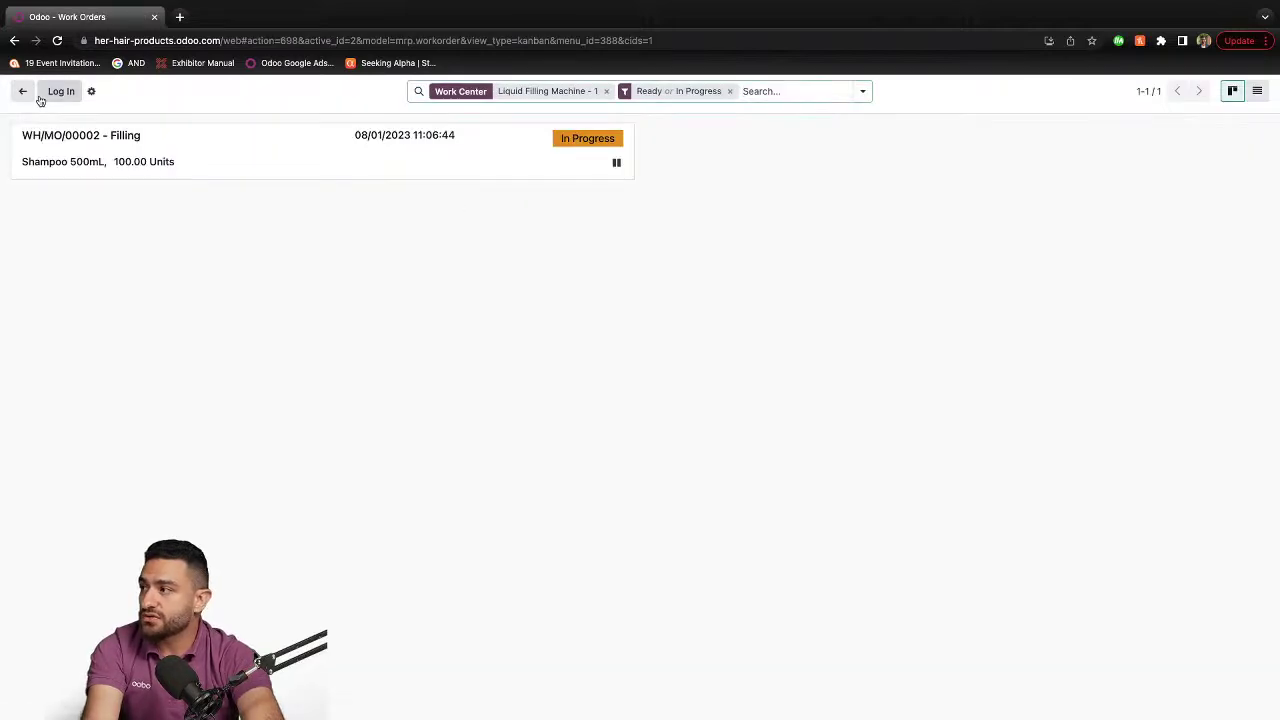
left_click(28, 93)
- Open manufacturing order WH/MO/00002 from the manufacturing orders list and cancel it
left_click(195, 90)
left_click(216, 116)
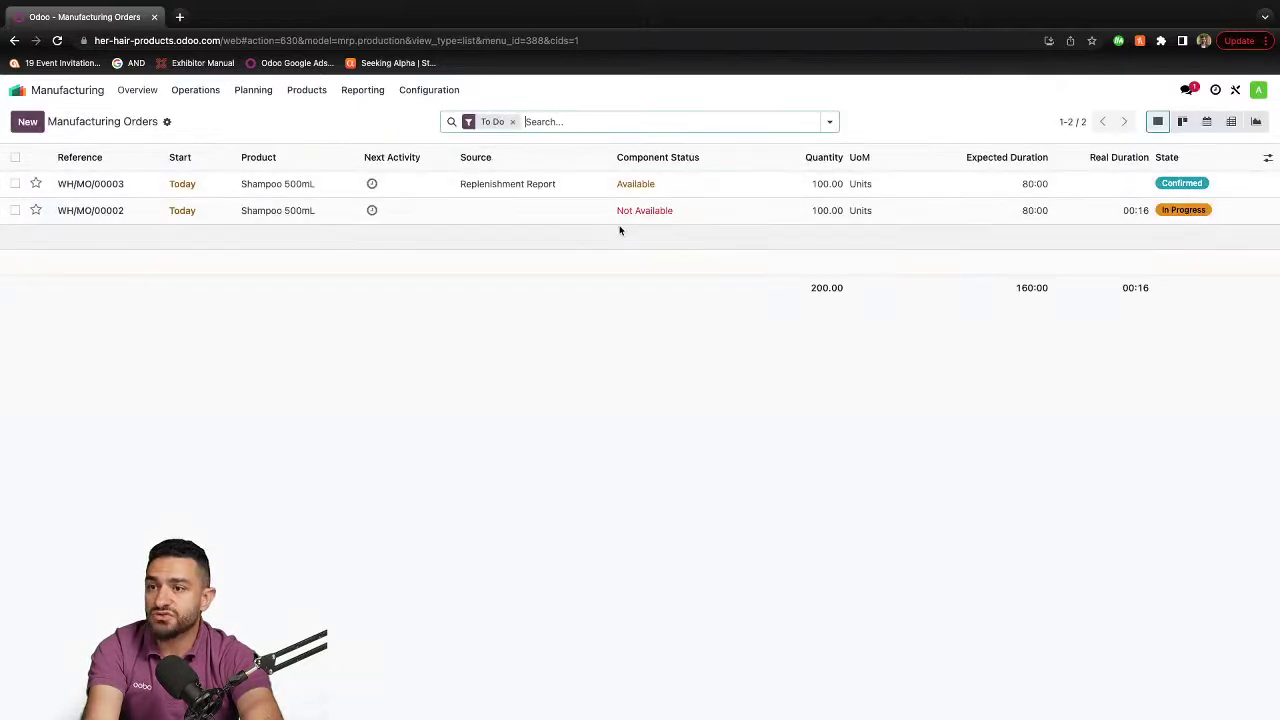
left_click(558, 212)
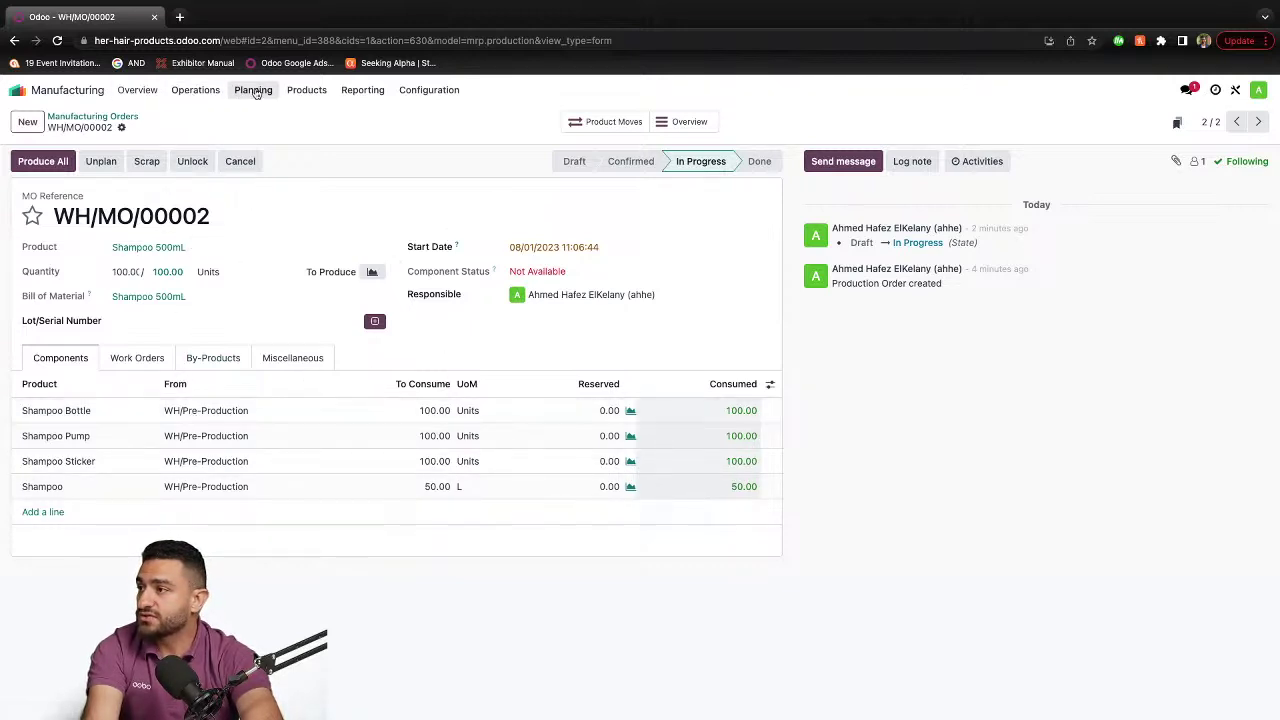
left_click(195, 90)
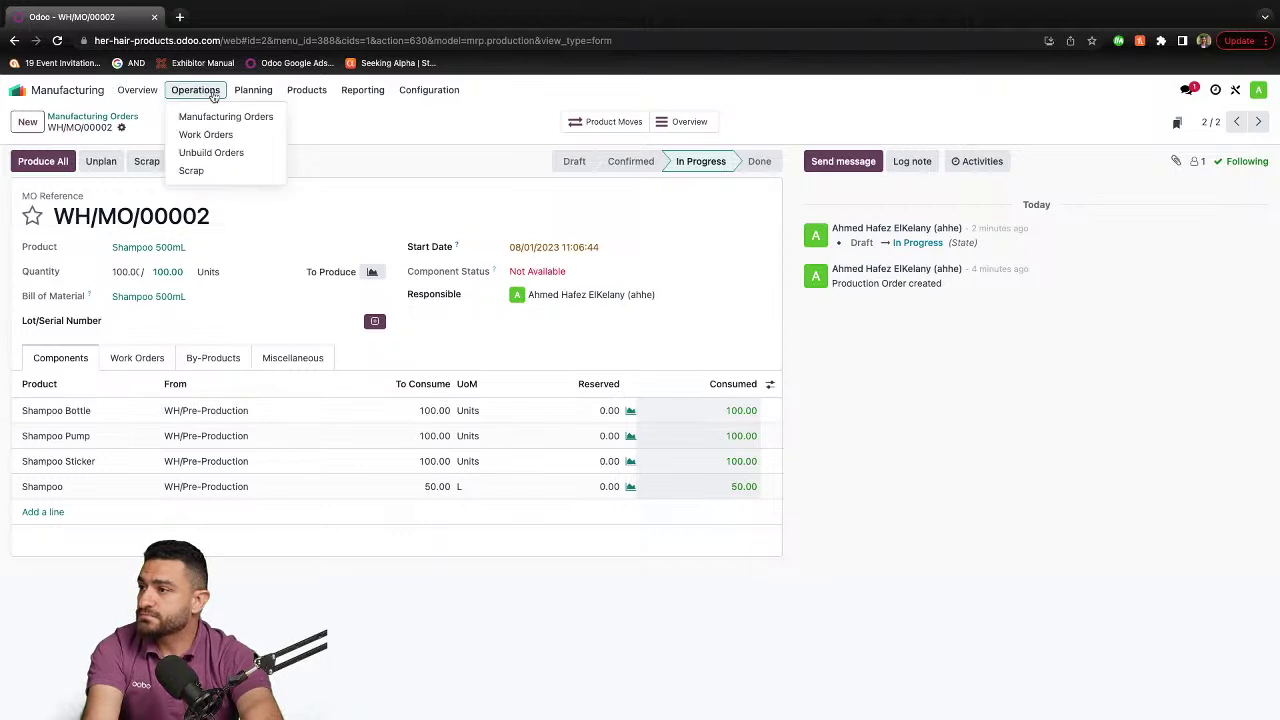
left_click(280, 128)
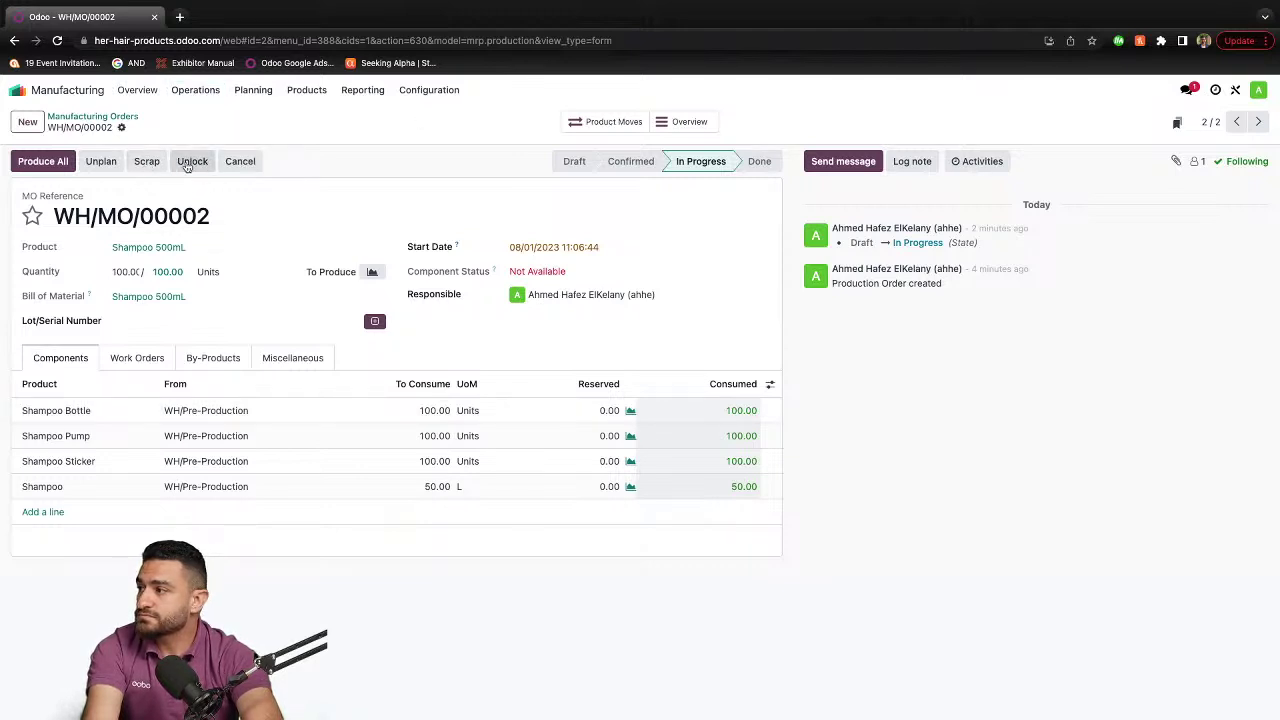
left_click(240, 161)
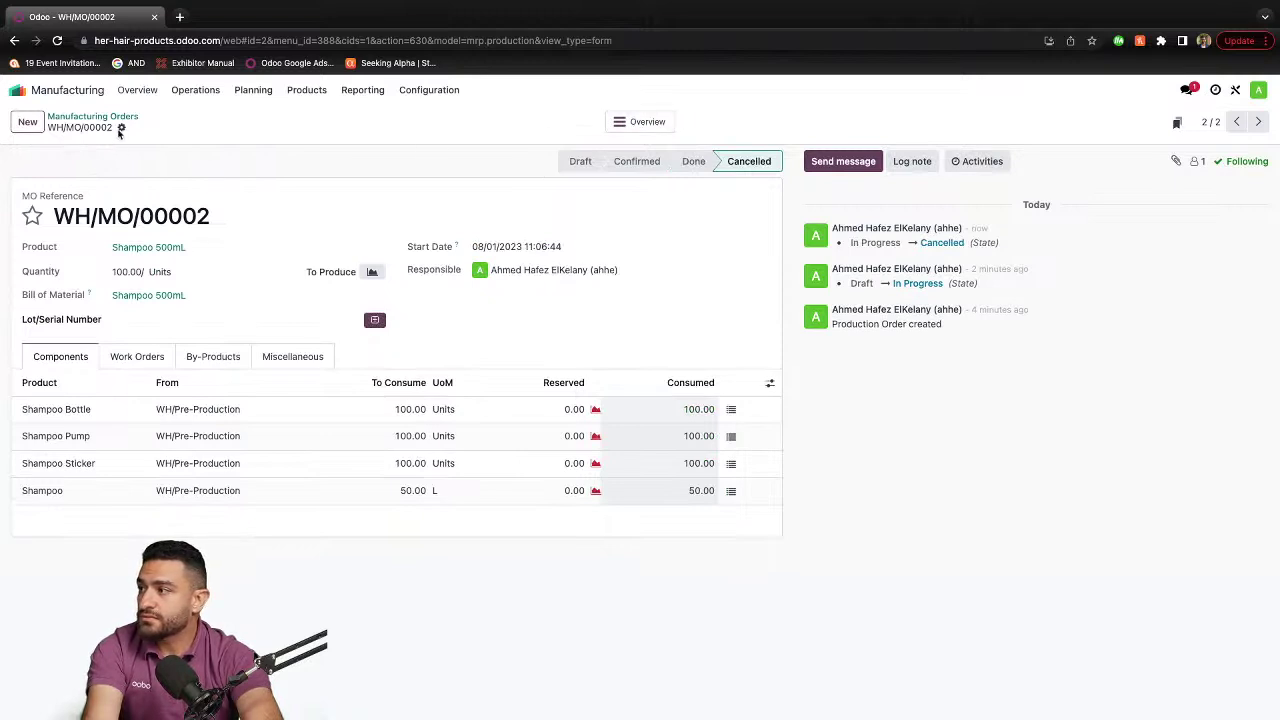
- Duplicate the cancelled WH/MO/00002 manufacturing order and confirm the copy
left_click(121, 128)
left_click(160, 151)
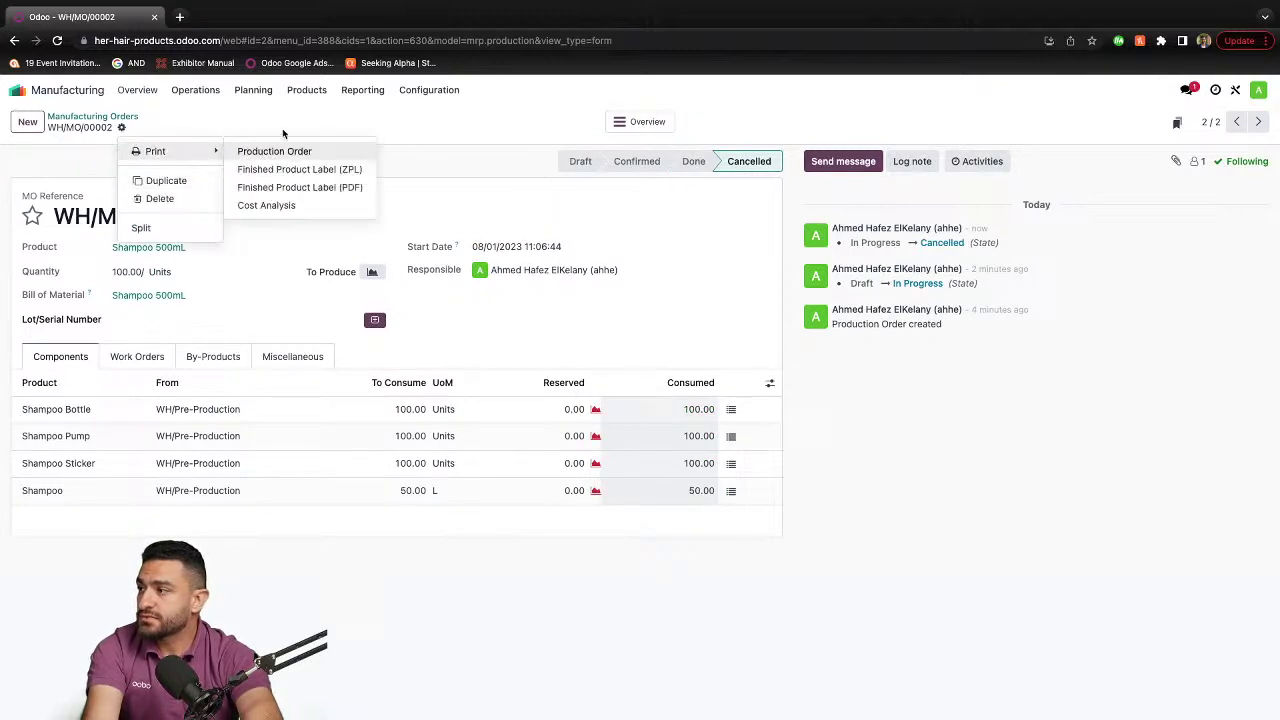
left_click(249, 116)
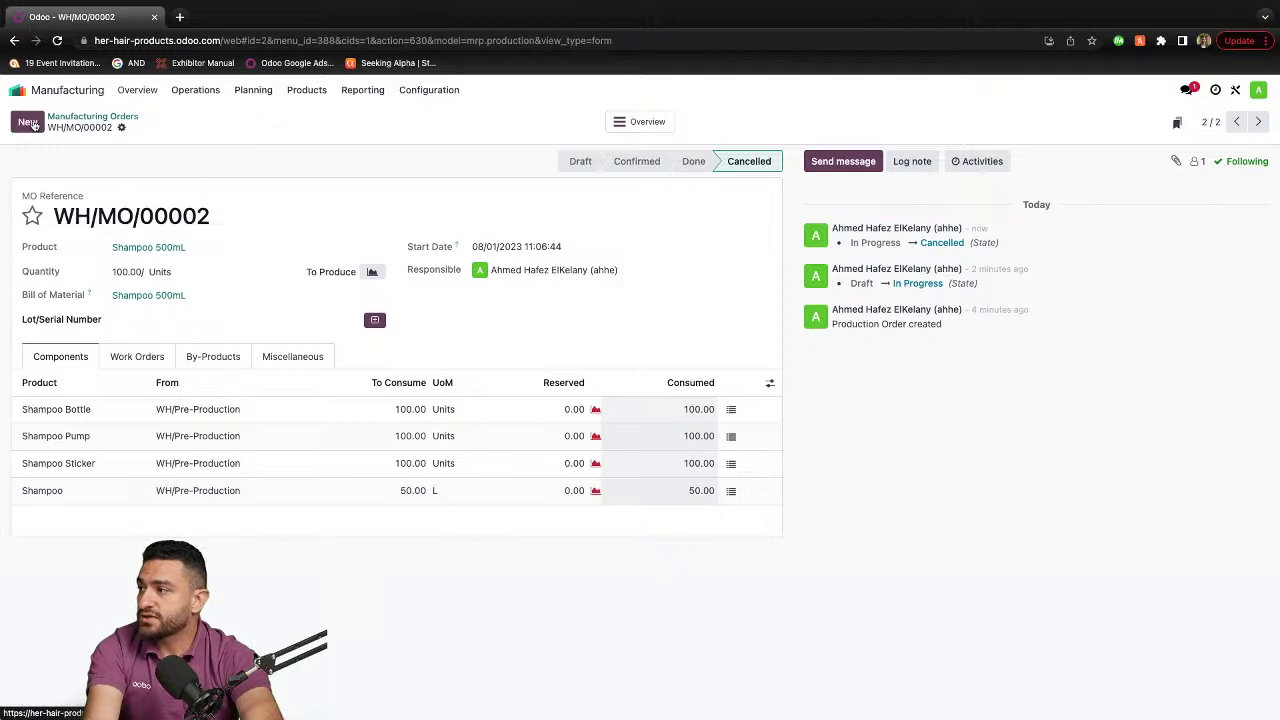
left_click(121, 128)
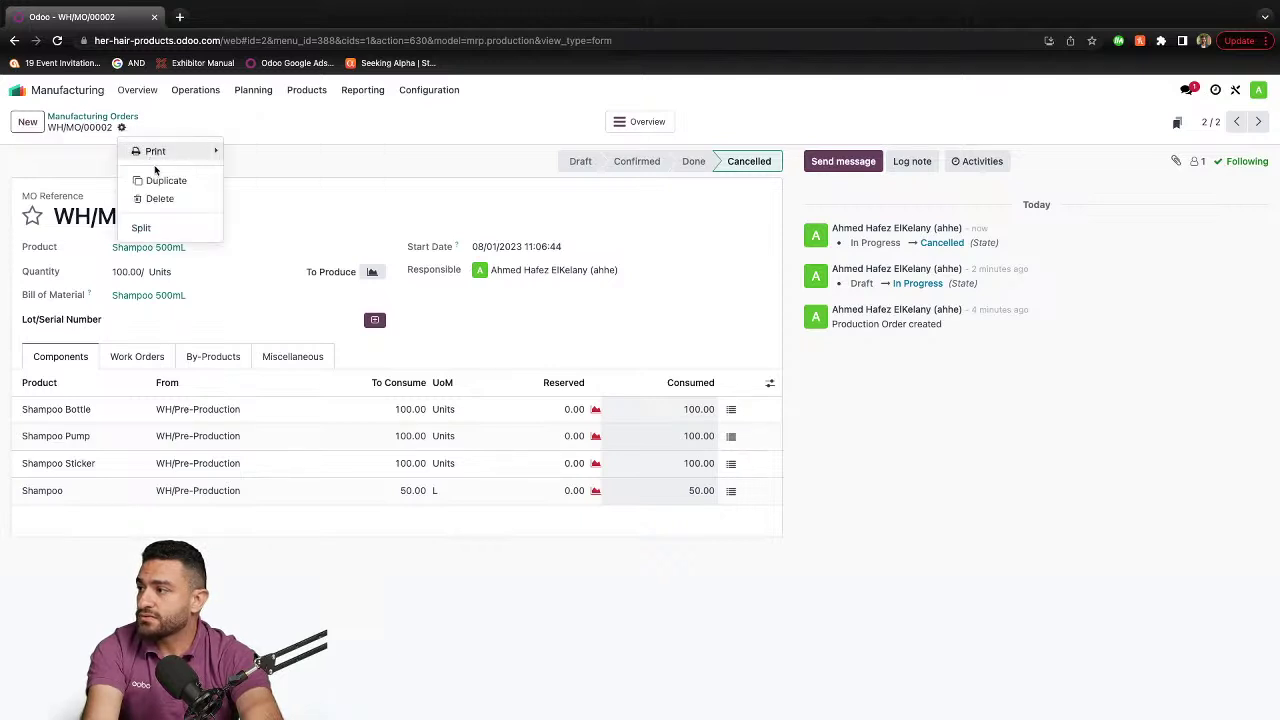
left_click(158, 179)
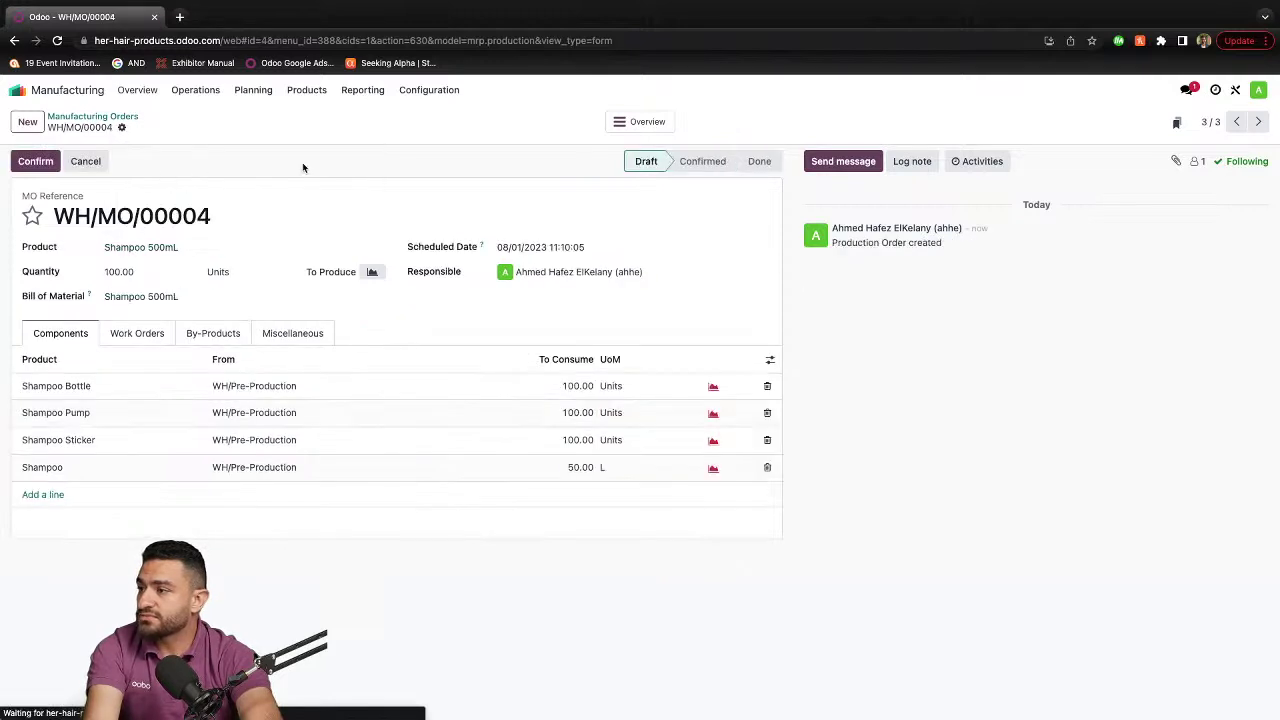
left_click(38, 163)
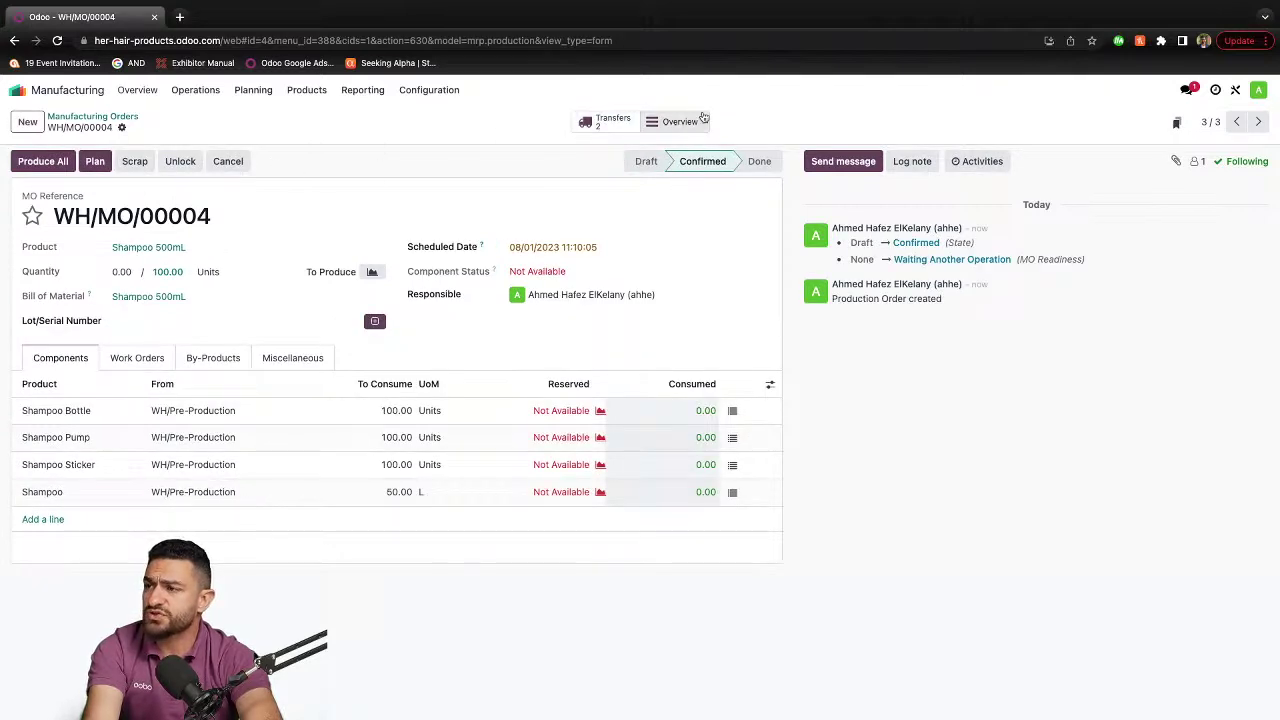
- View the Pick Components transfer linked to the confirmed manufacturing order, and switch to the Inventory overview
left_click(612, 124)
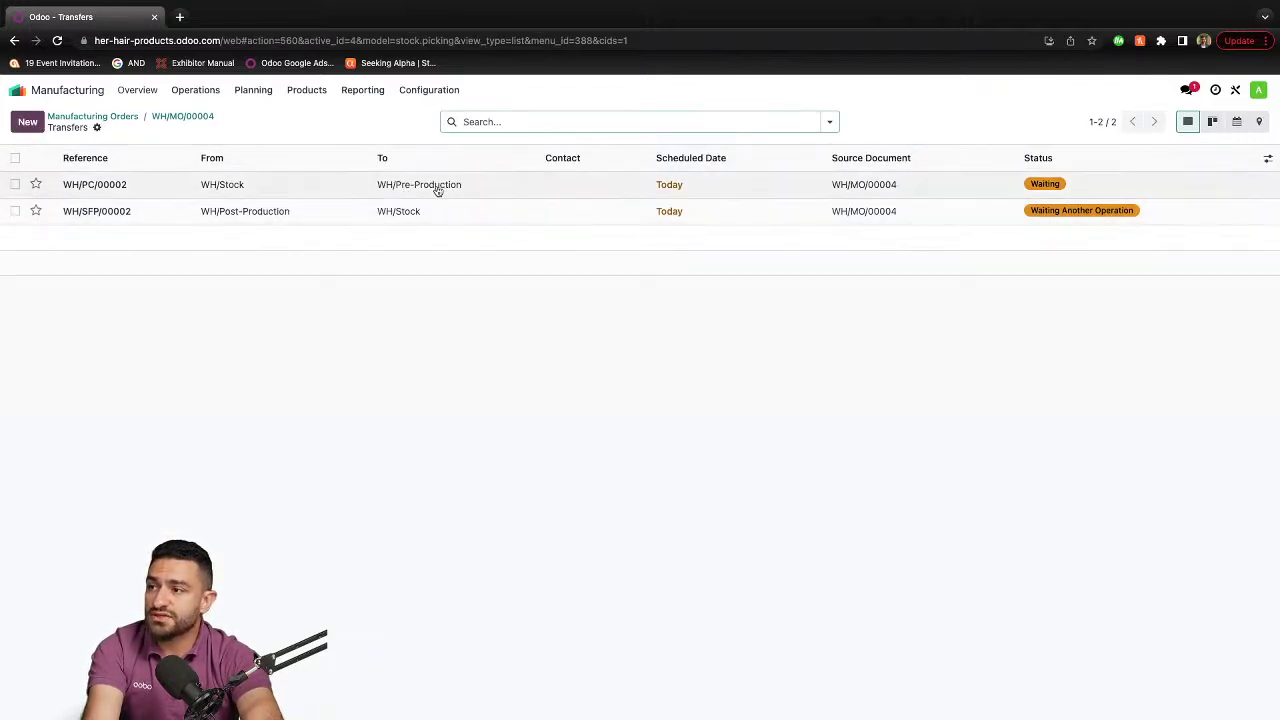
left_click(320, 191)
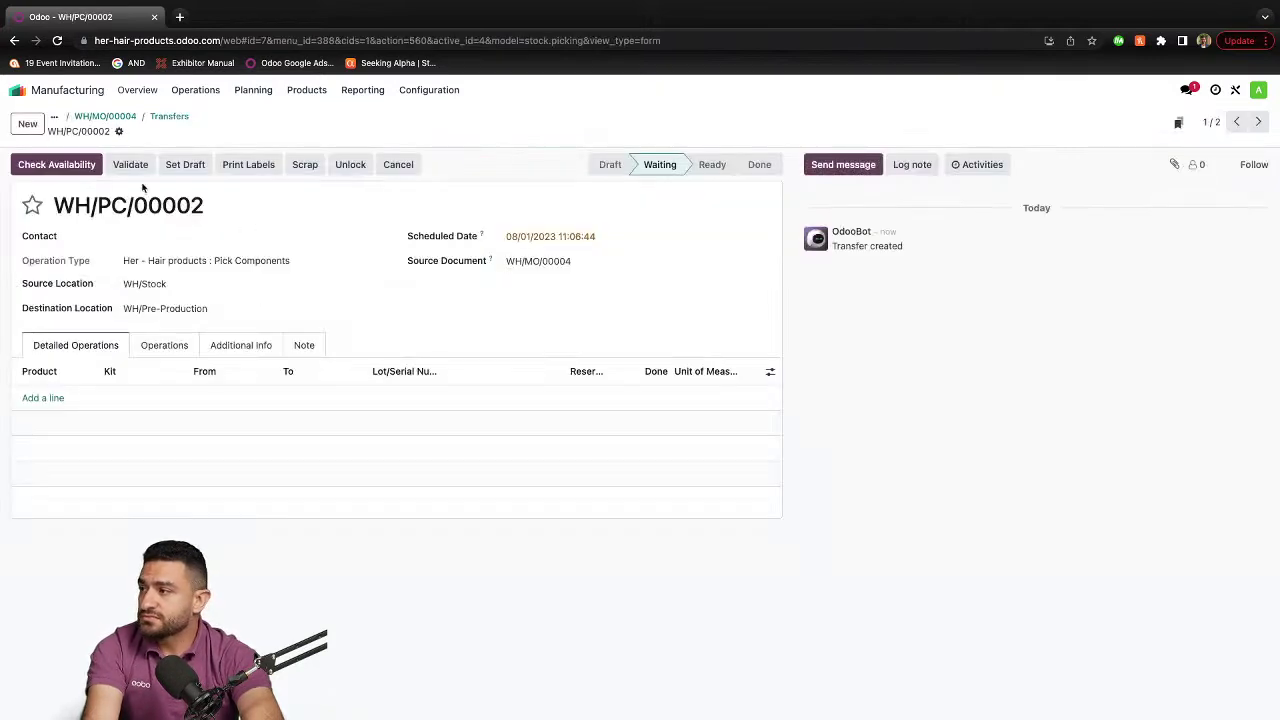
left_click(17, 94)
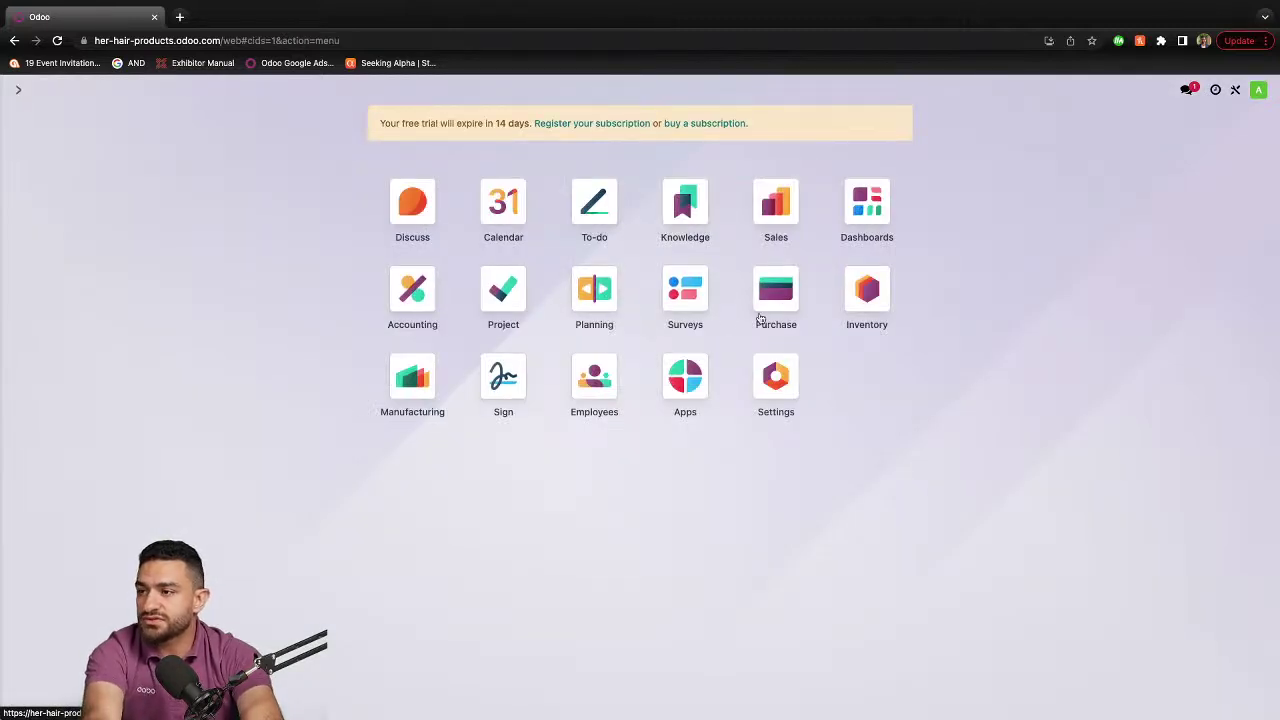
left_click(863, 290)
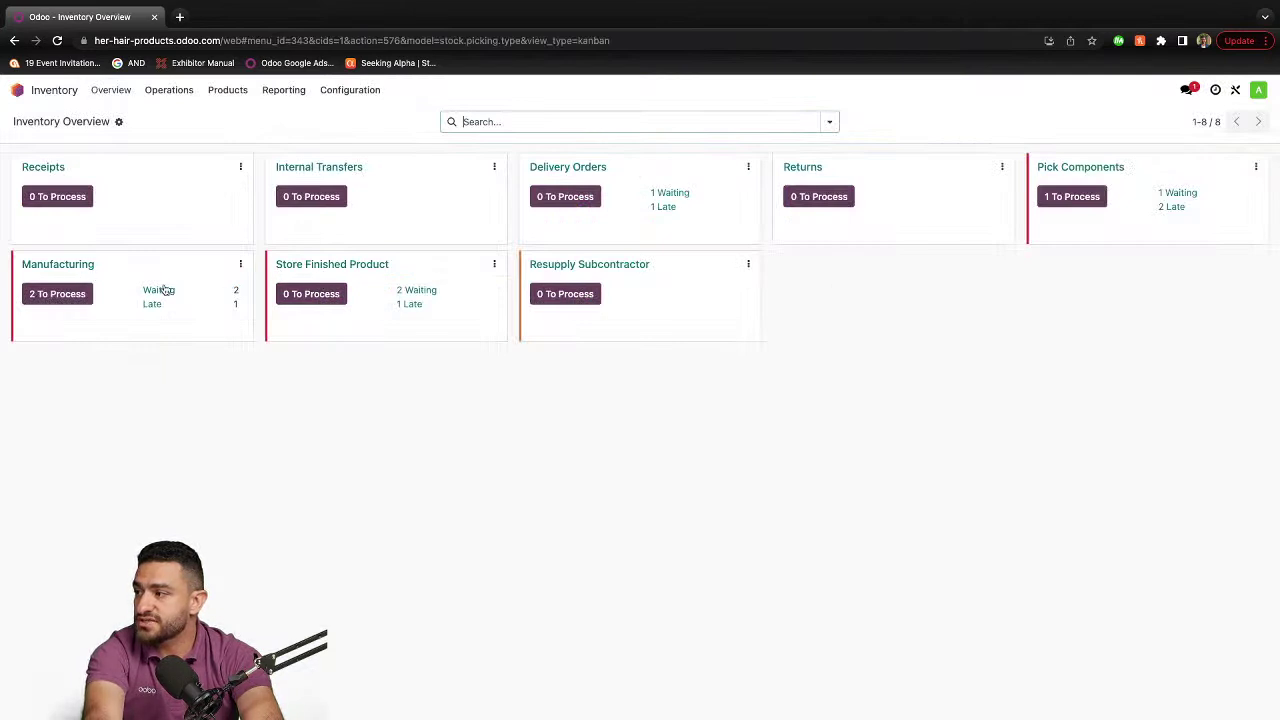
- Fill in all quantities on the ready Pick Components transfer WH/PC/00001, validate it, and return to the Inventory overview
left_click(1072, 196)
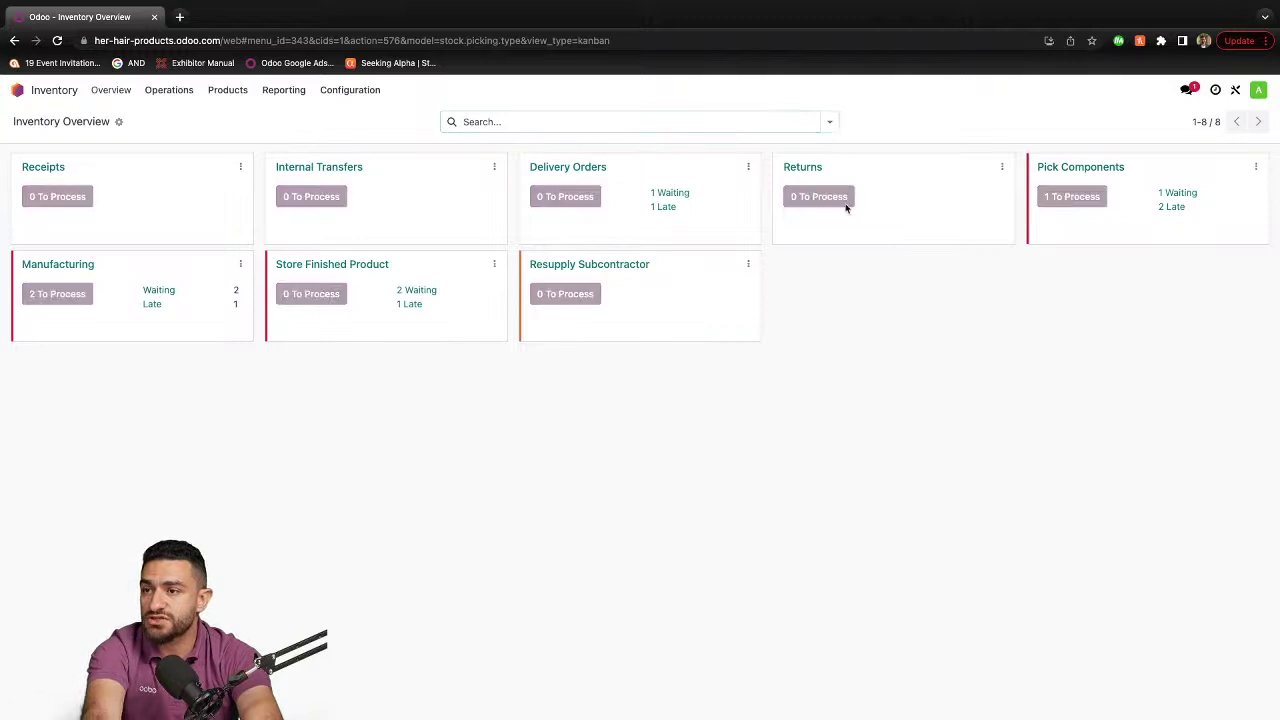
left_click(260, 188)
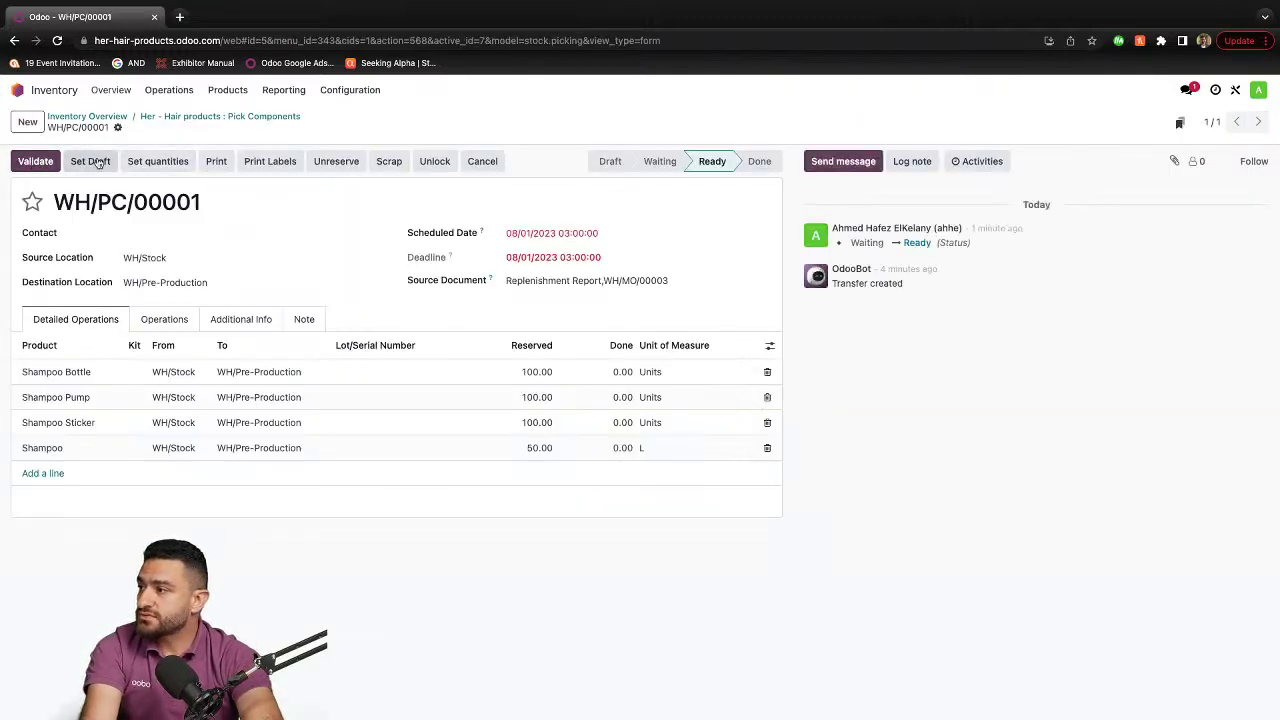
left_click(155, 168)
left_click(35, 161)
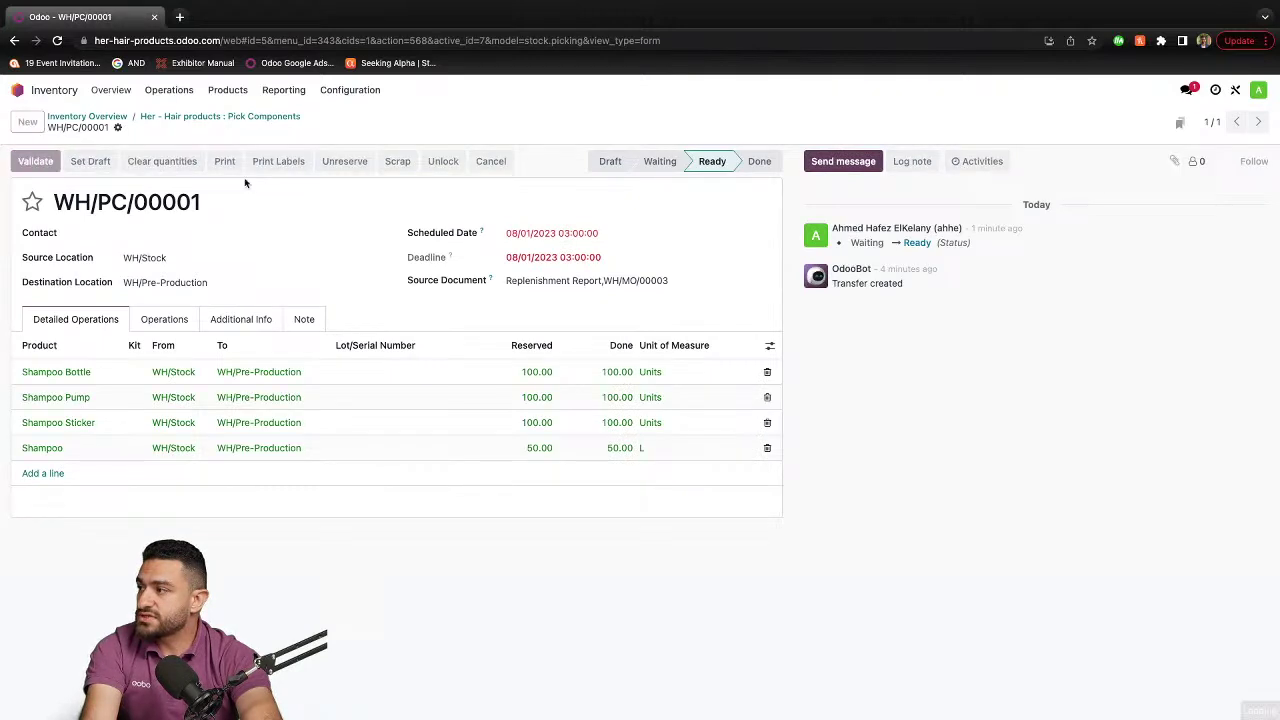
left_click(196, 118)
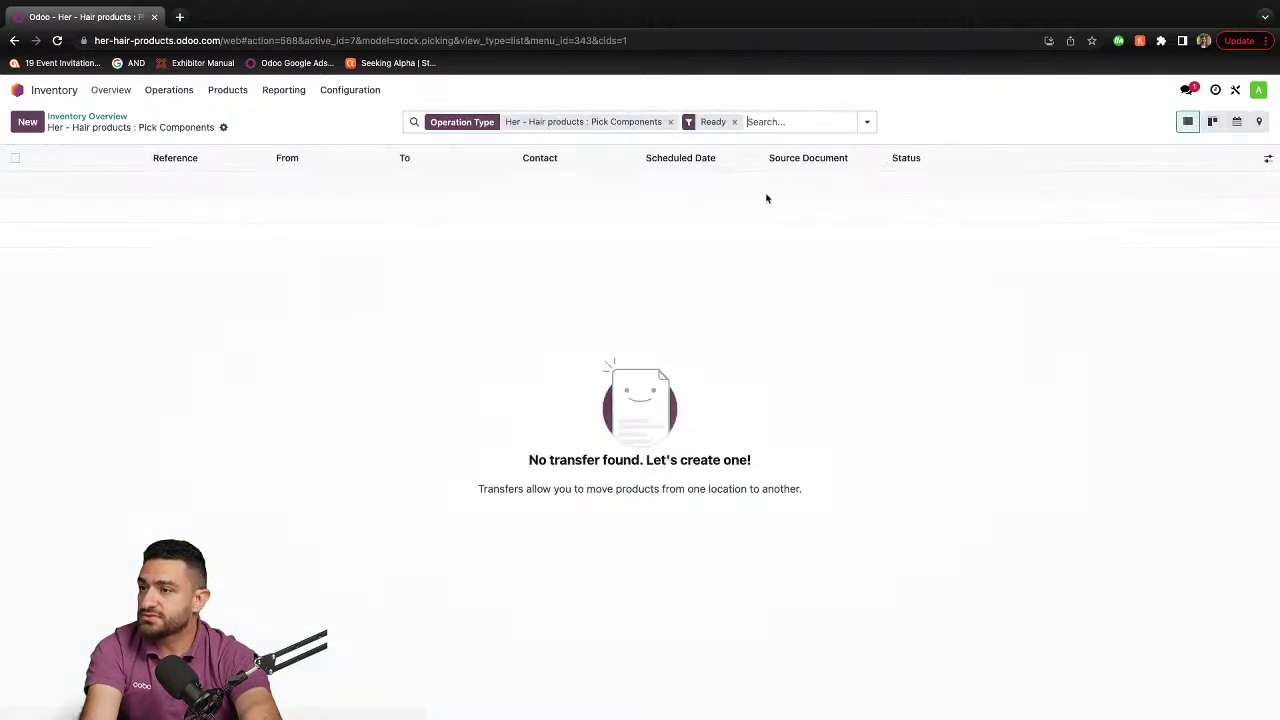
left_click(121, 118)
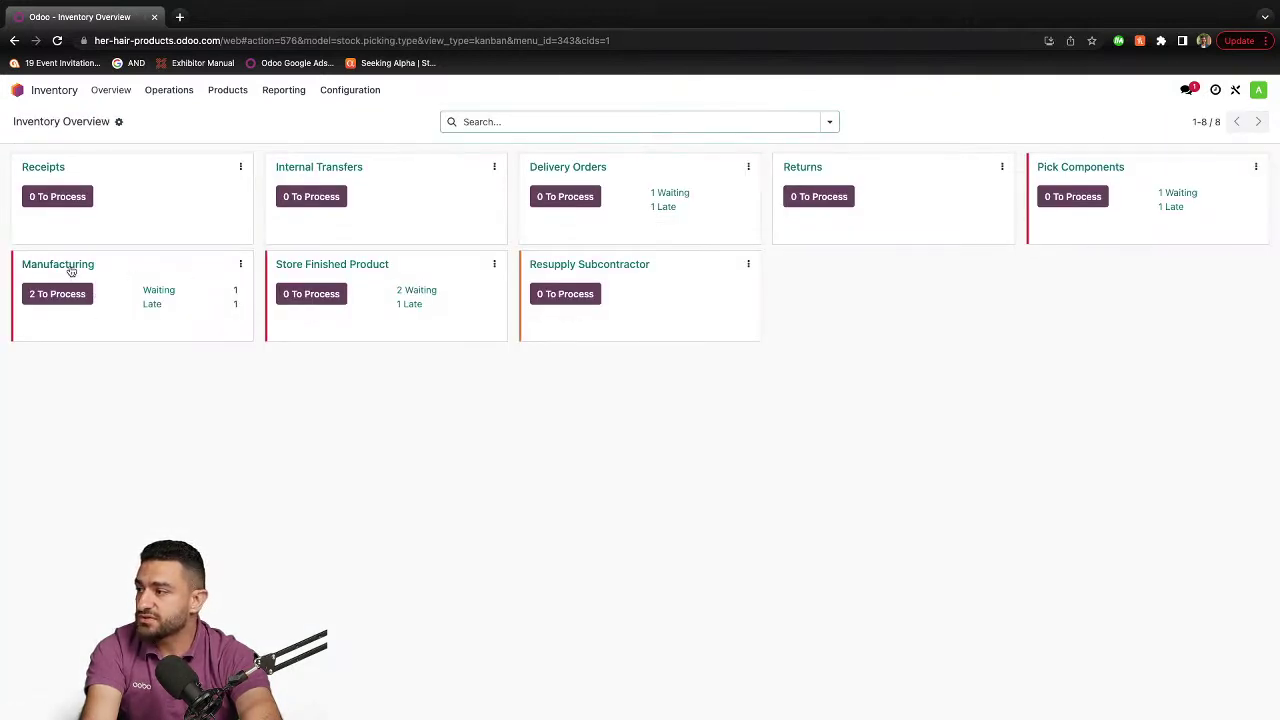
- Open manufacturing order WH/MO/00003, produce its full quantity of Shampoo 500mL, and view its work orders
left_click(54, 296)
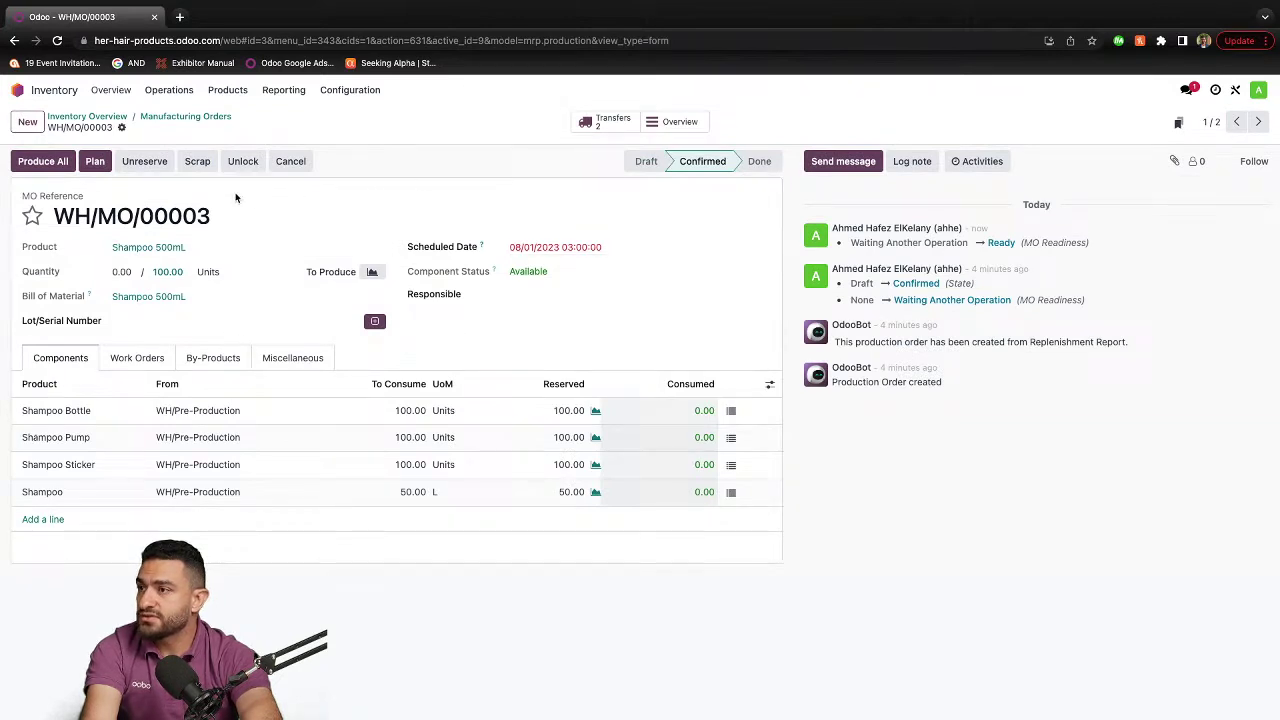
left_click(44, 163)
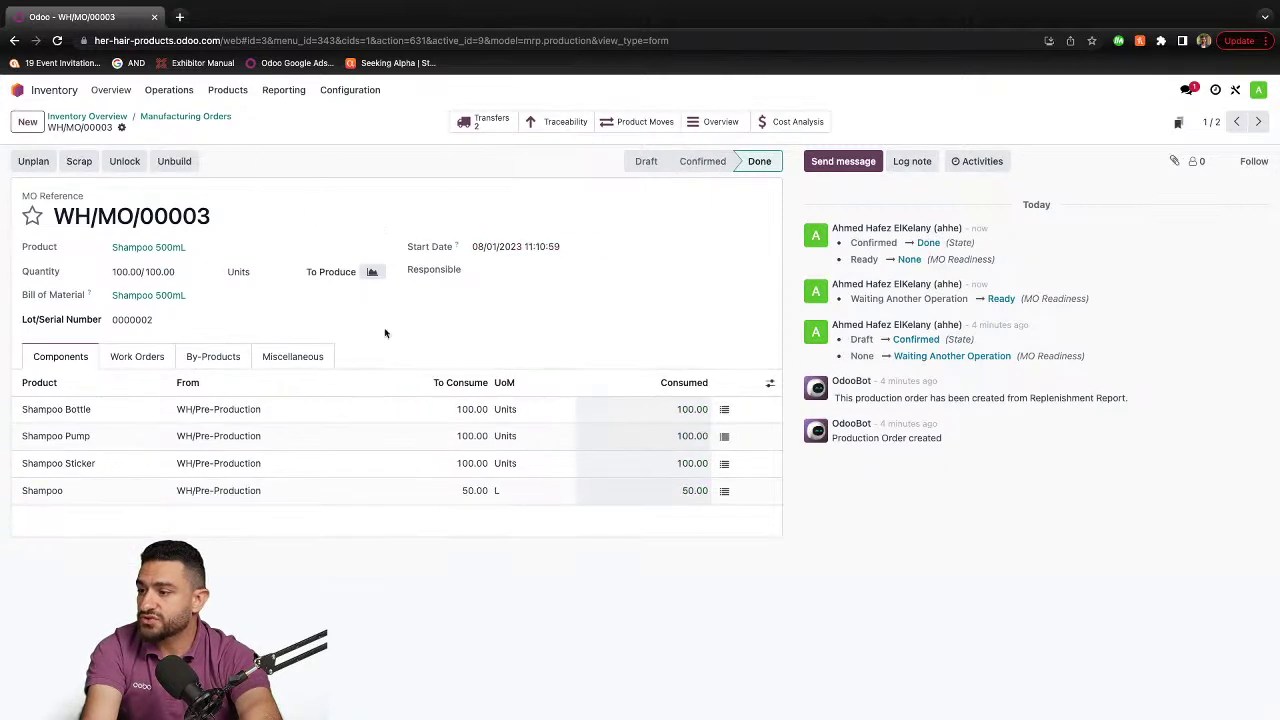
left_click(137, 360)
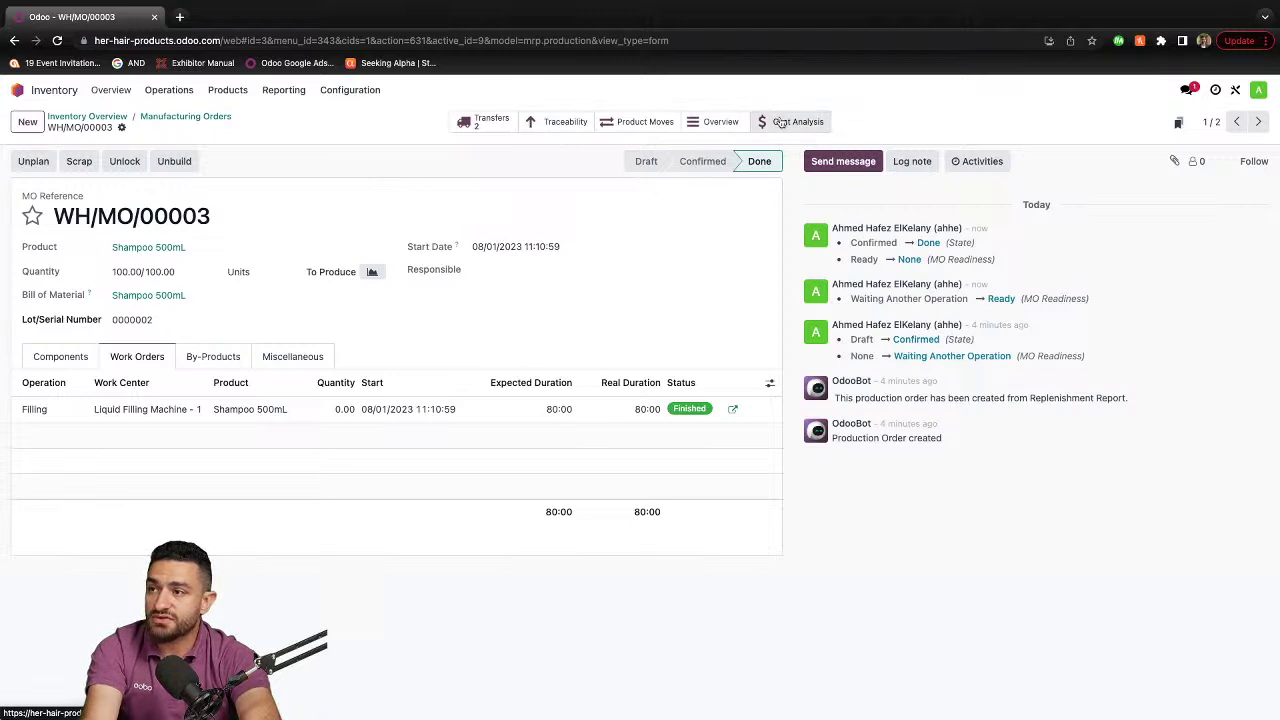
- Fill in the quantities on the linked WH/SFP/00001 finished product transfer, validate it, and return to WH/MO/00003
left_click(487, 121)
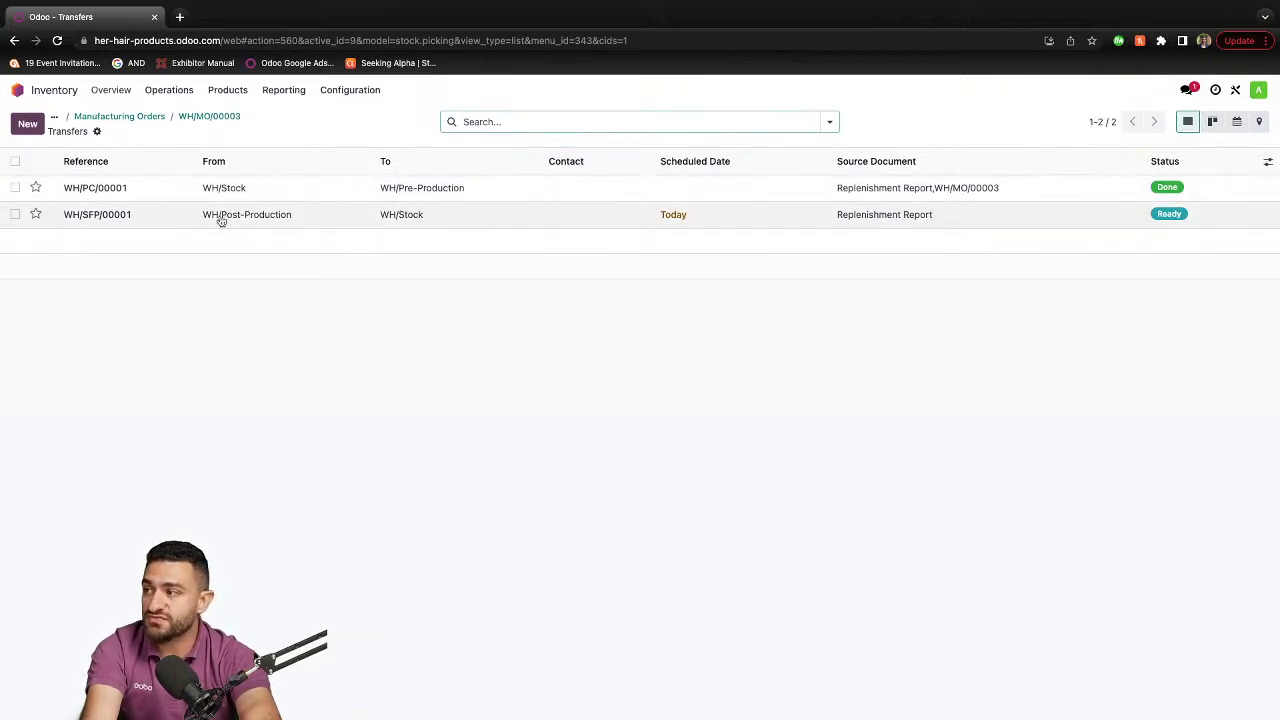
left_click(476, 213)
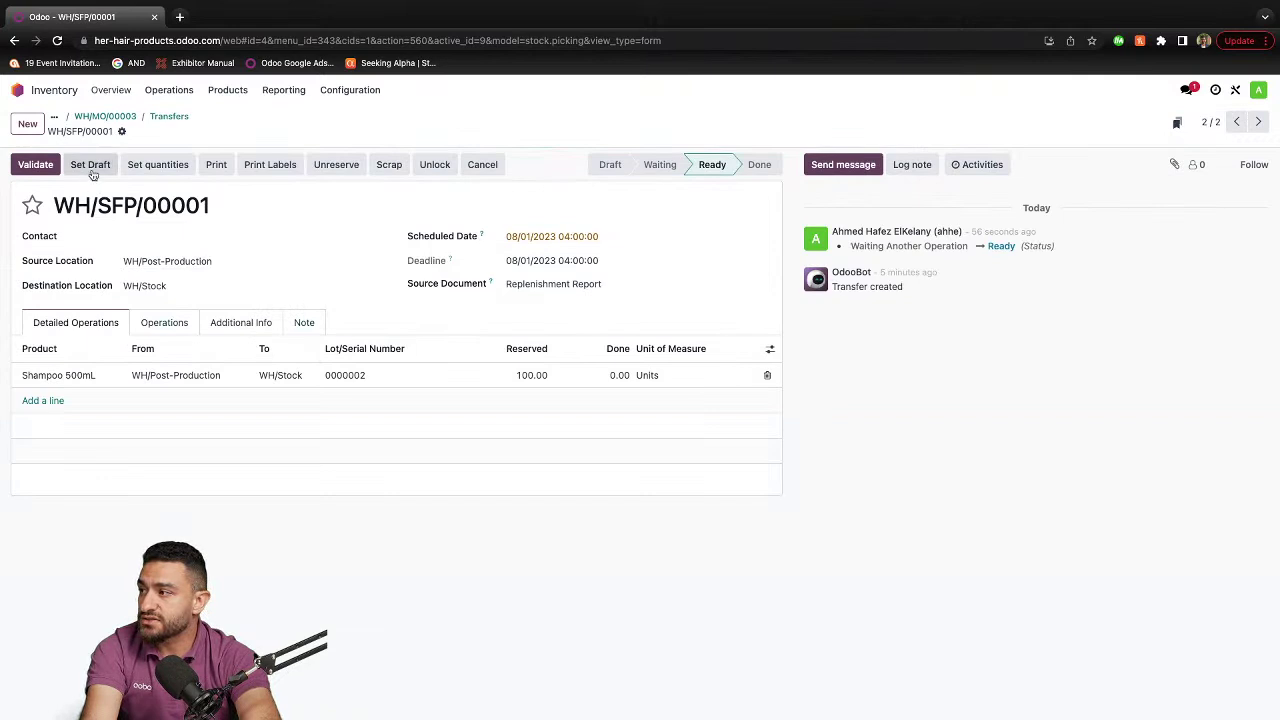
left_click(128, 166)
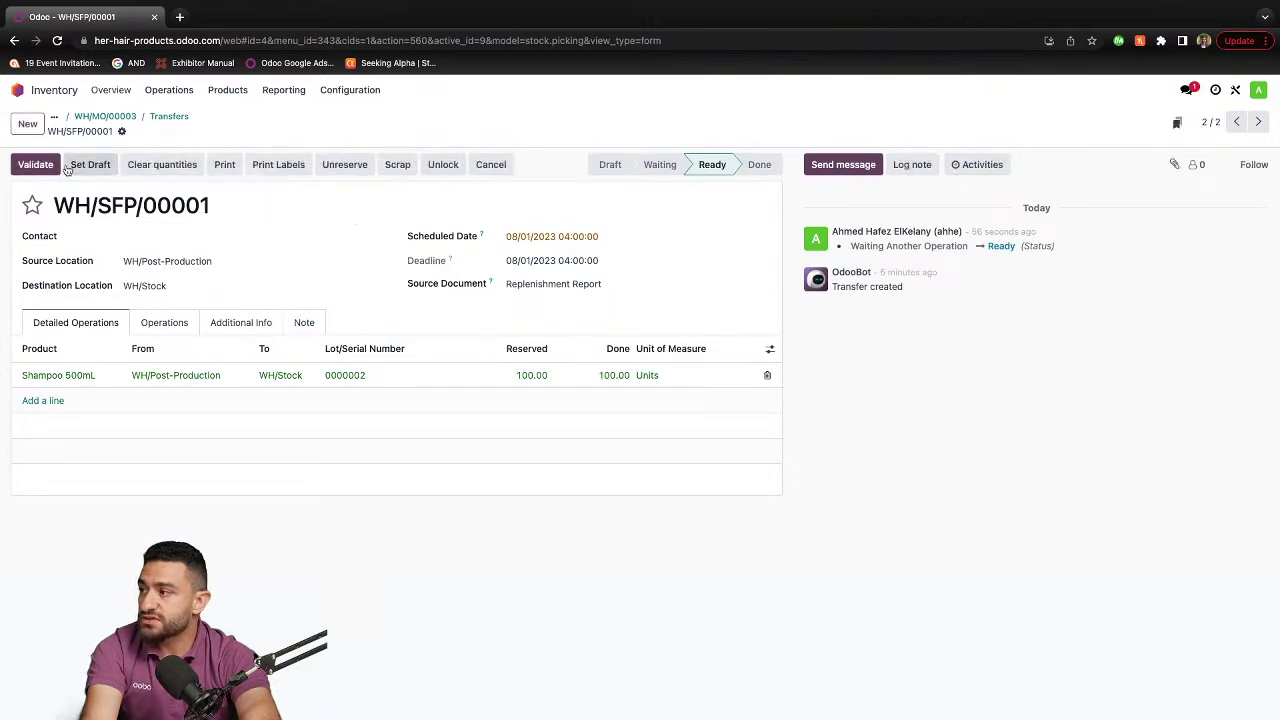
left_click(35, 166)
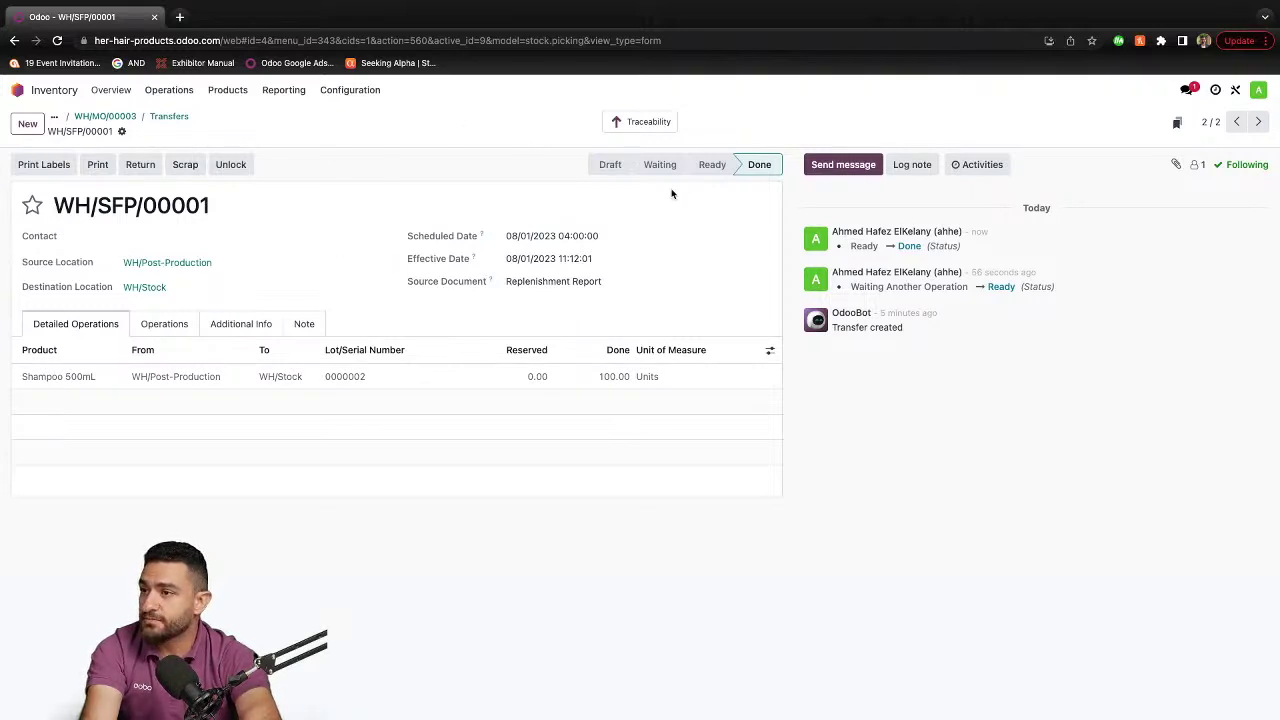
left_click(120, 117)
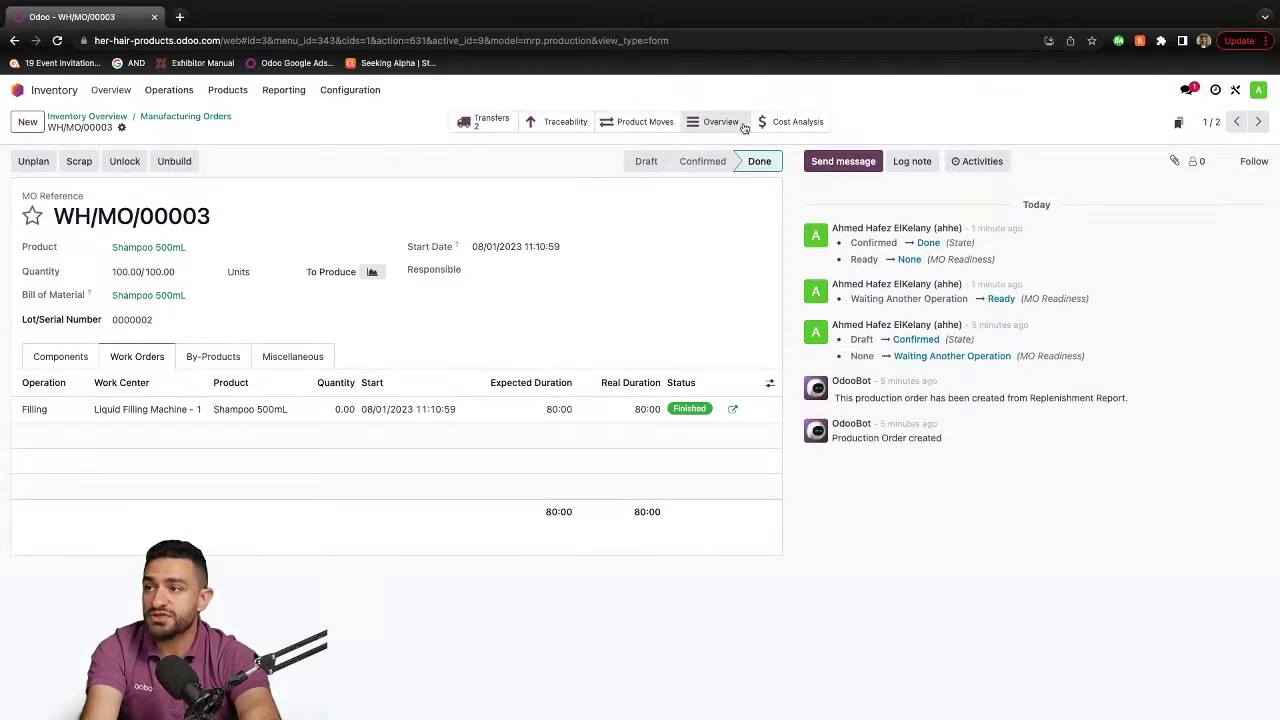
- Examine the Cost Analysis report of WH/MO/00003, covering component, operation, and total costs per unit
left_click(798, 123)
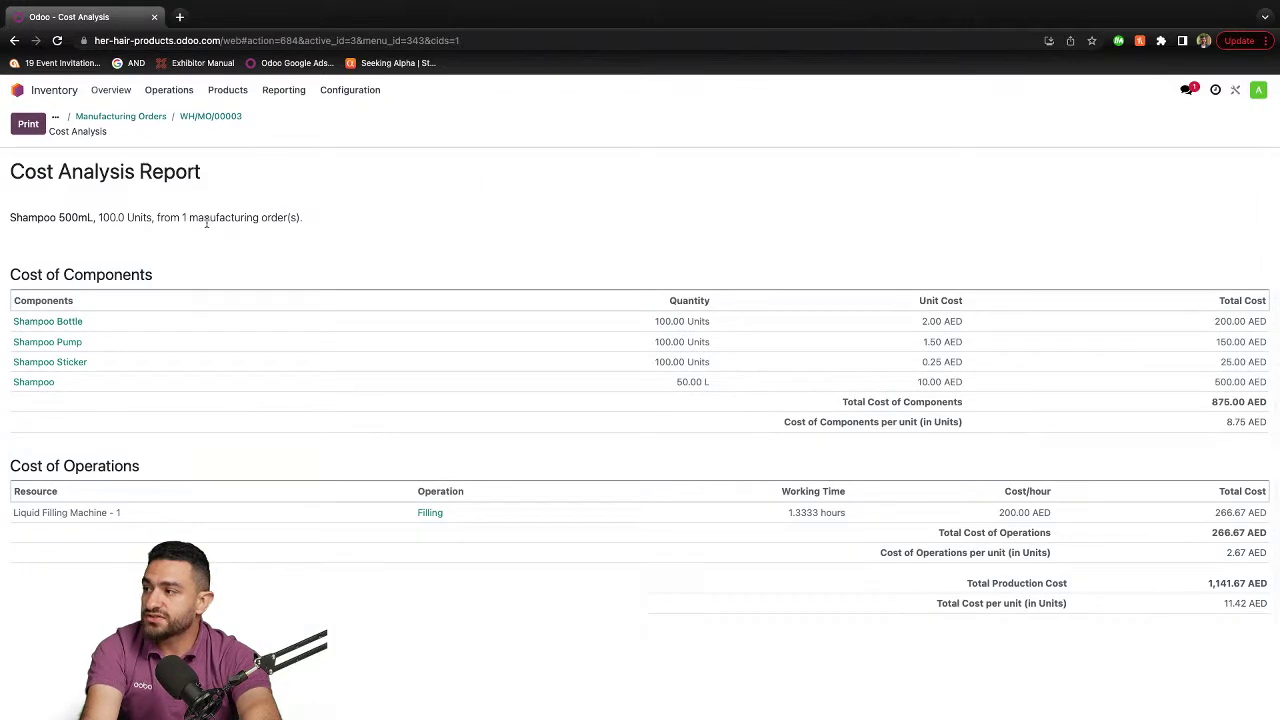
scroll(307, 220, "down", 1)
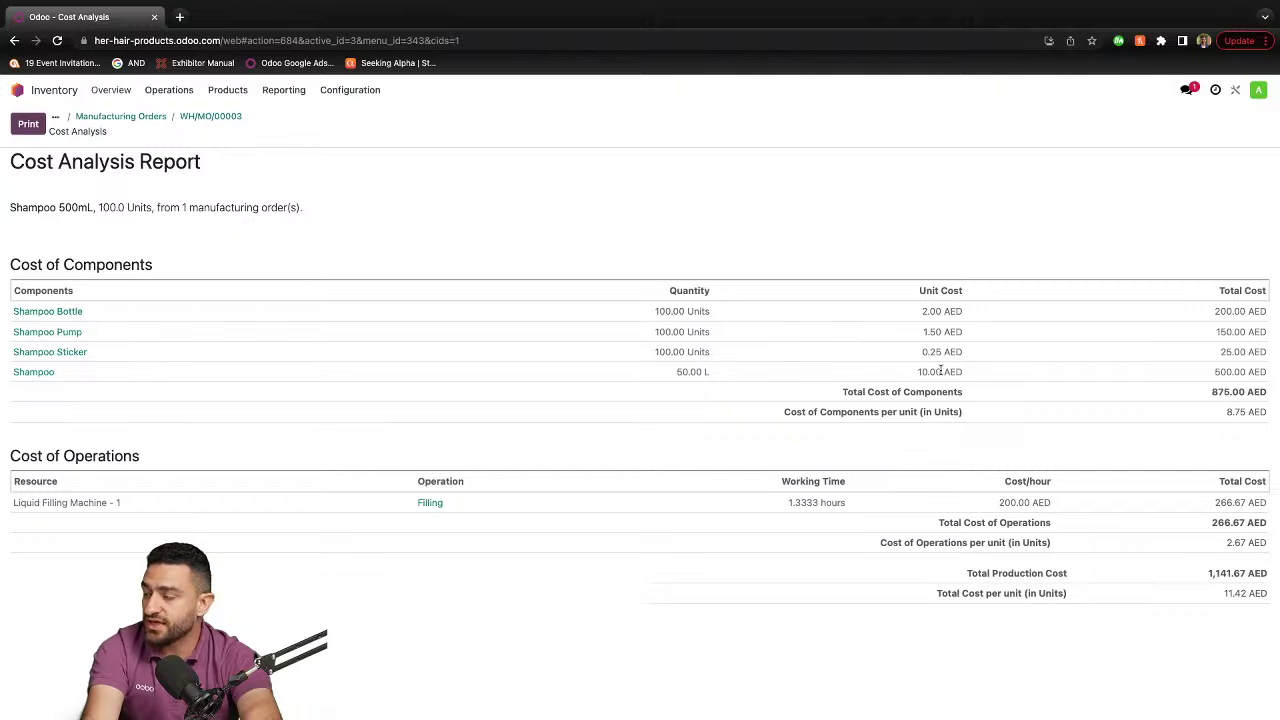
scroll(940, 370, "down", 1)
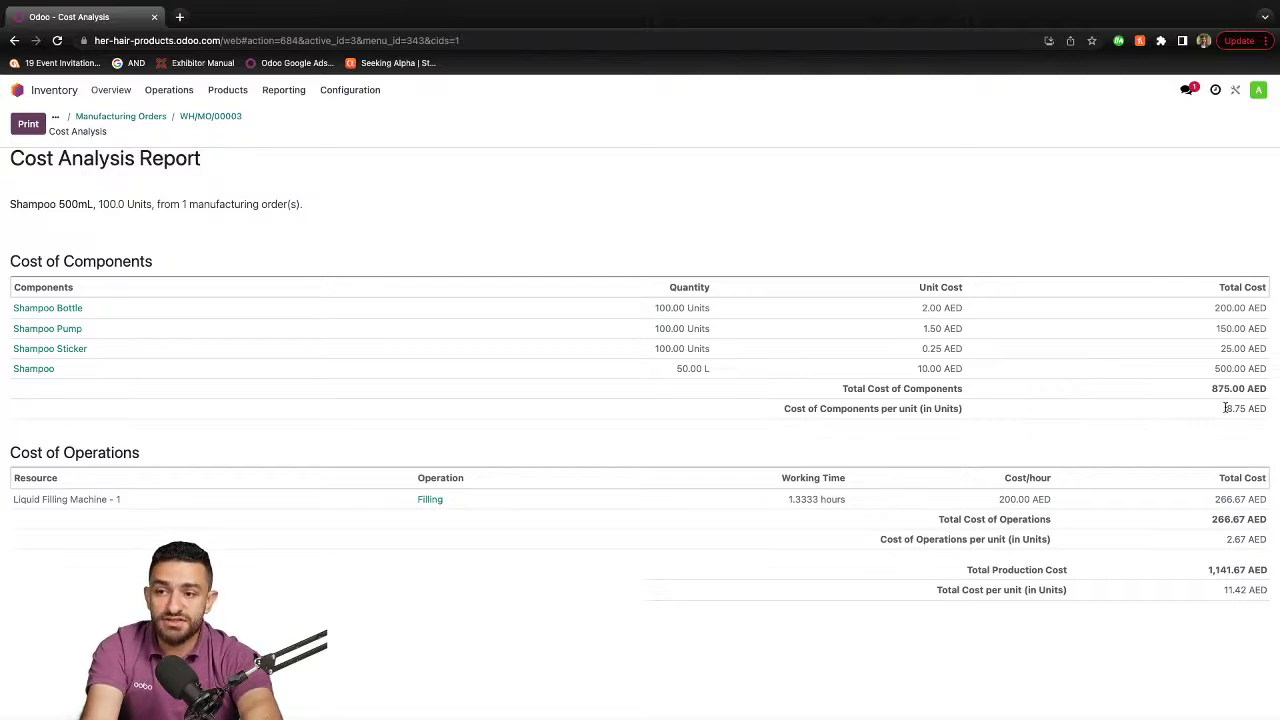
left_click_drag(1225, 411, 1243, 408)
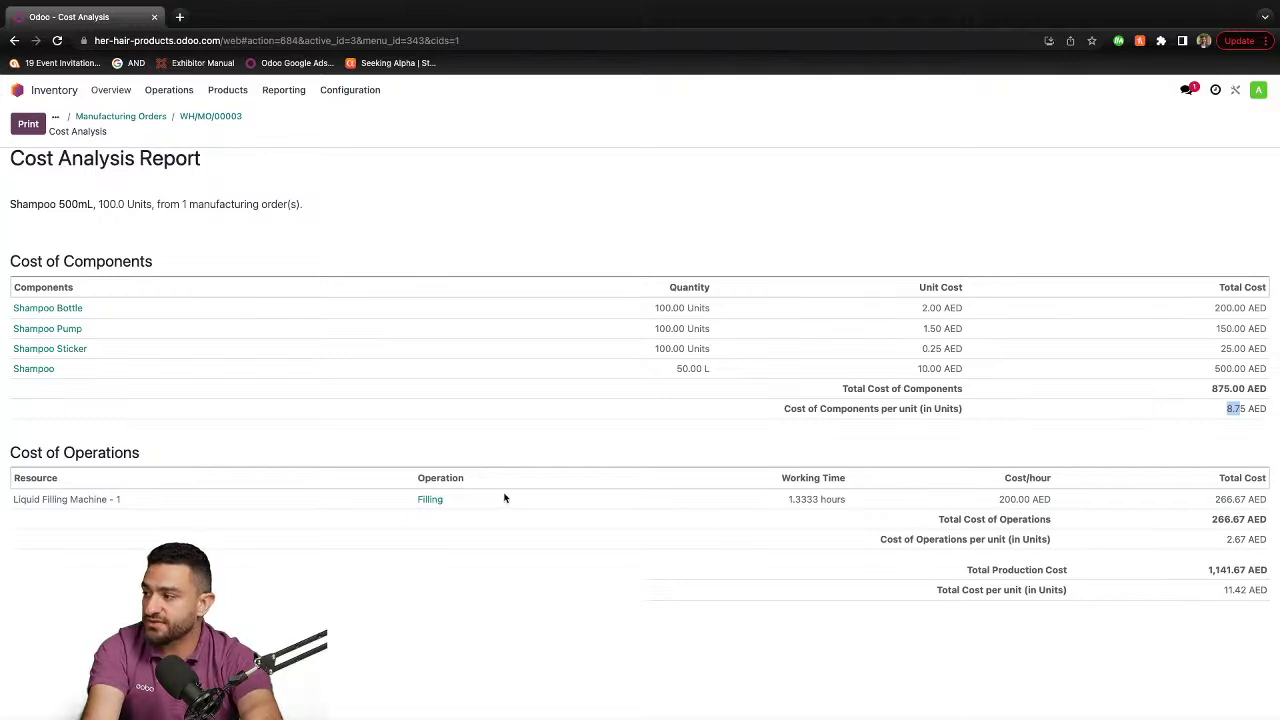
left_click_drag(168, 461, 62, 455)
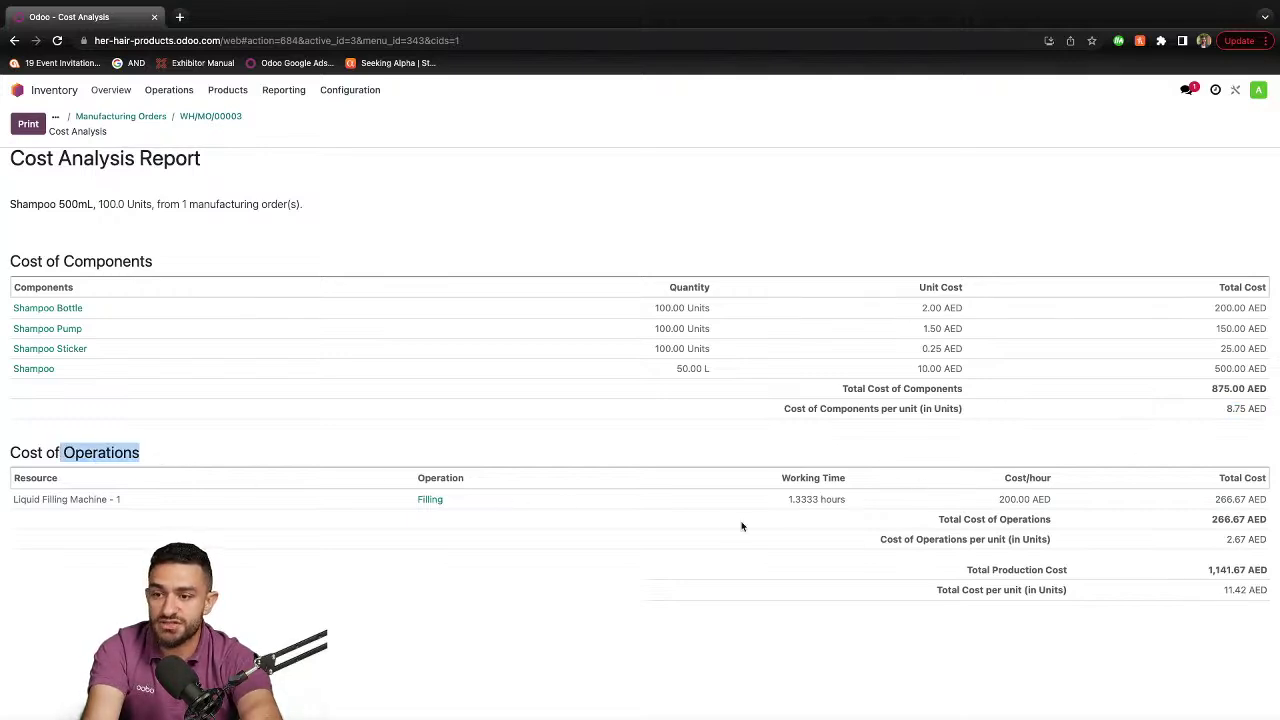
left_click_drag(1227, 539, 1252, 539)
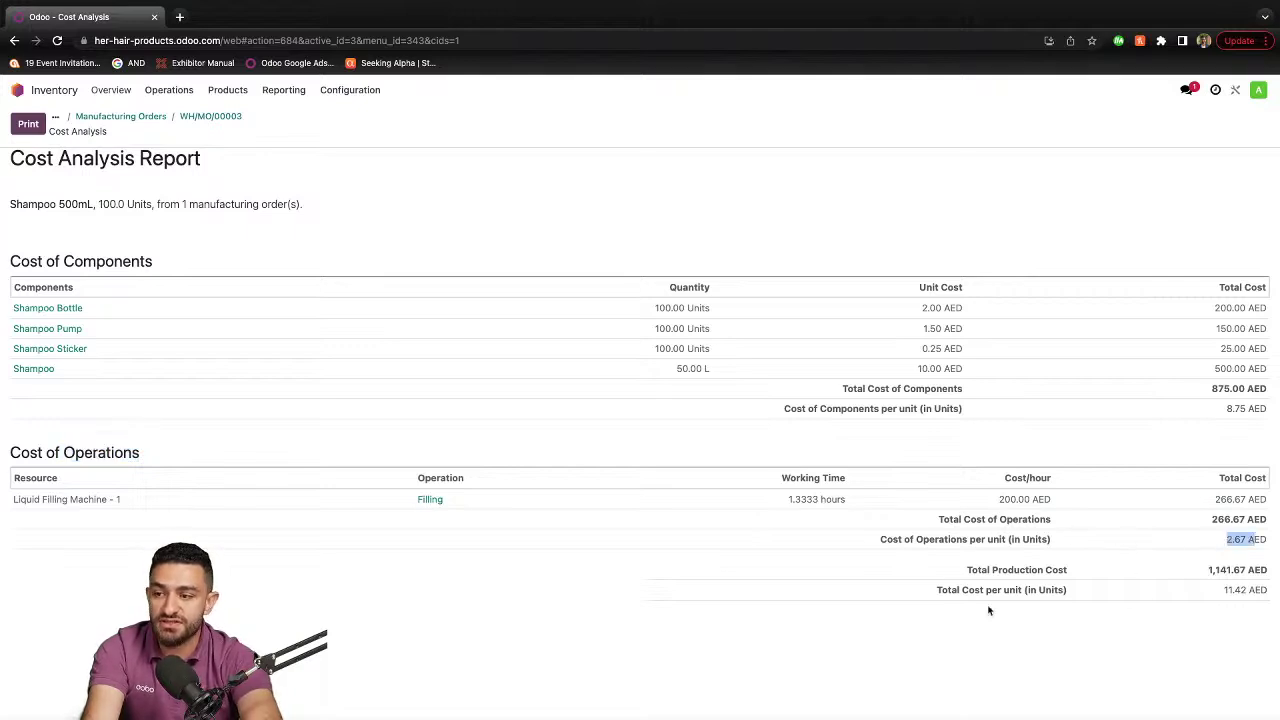
left_click_drag(993, 589, 1061, 590)
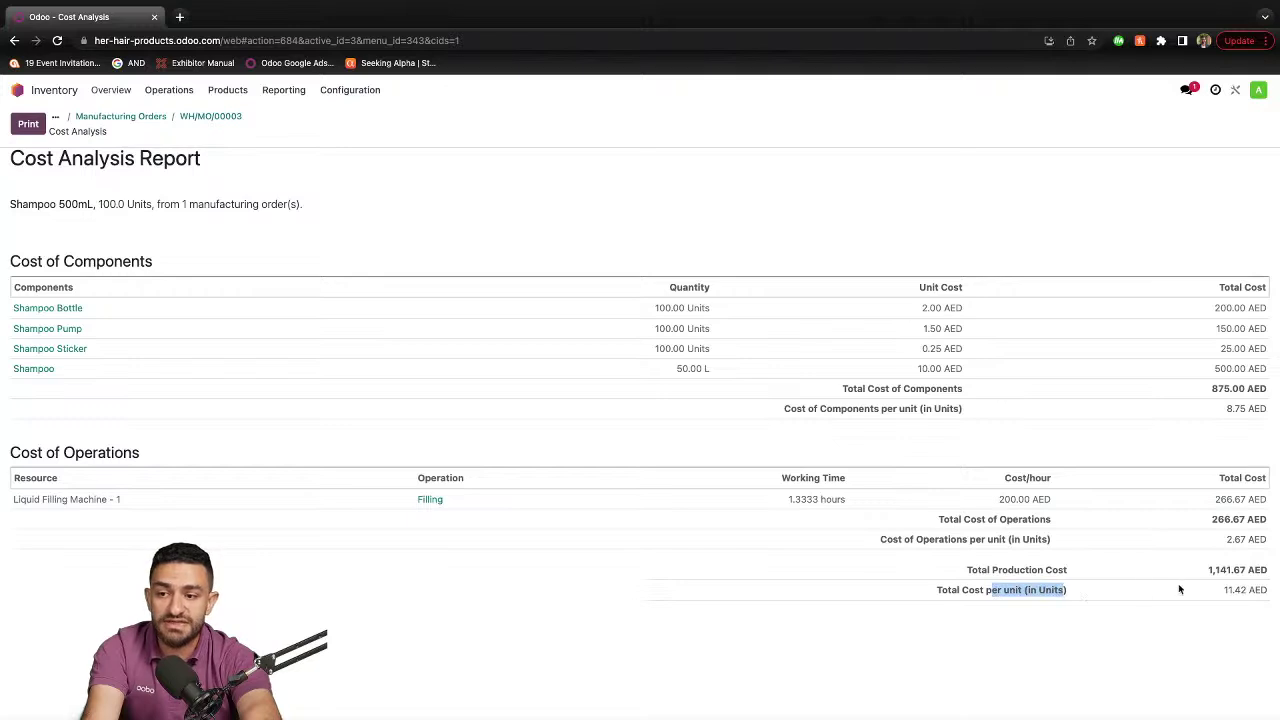
left_click_drag(1221, 590, 1268, 590)
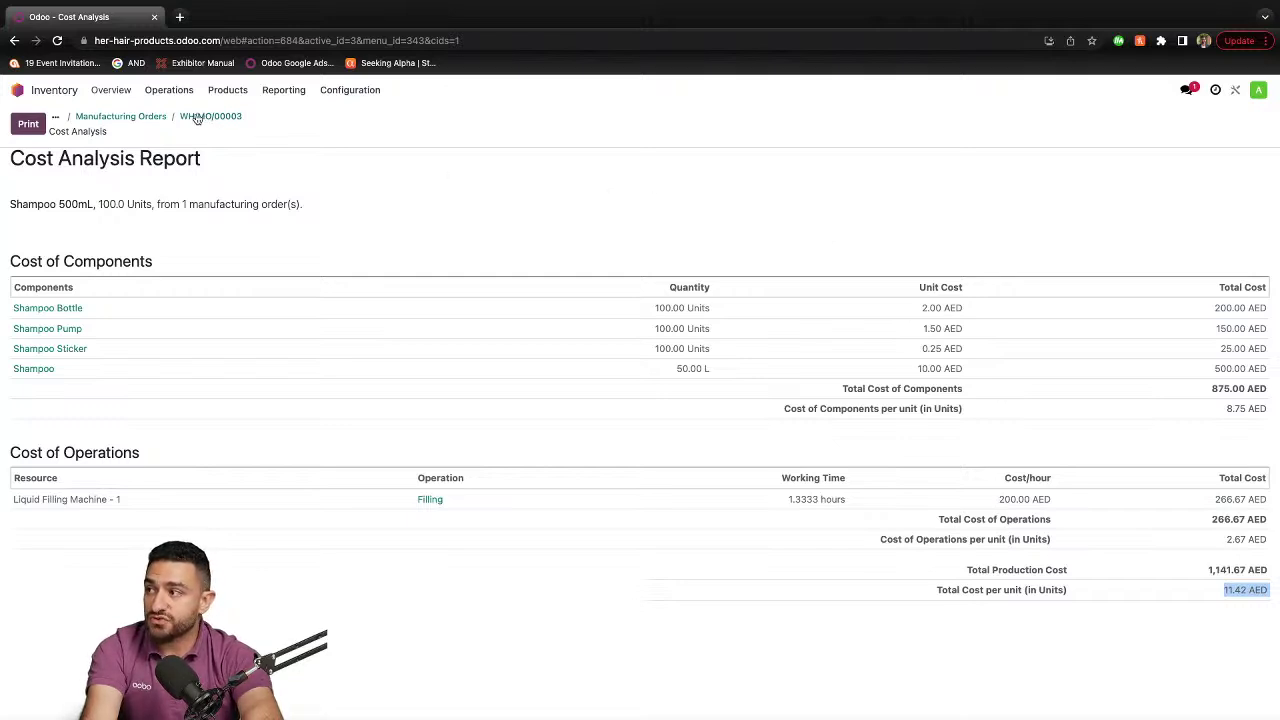
- Open the Inventory stock report and view the stock valuation entries for Shampoo 500mL
left_click(150, 116)
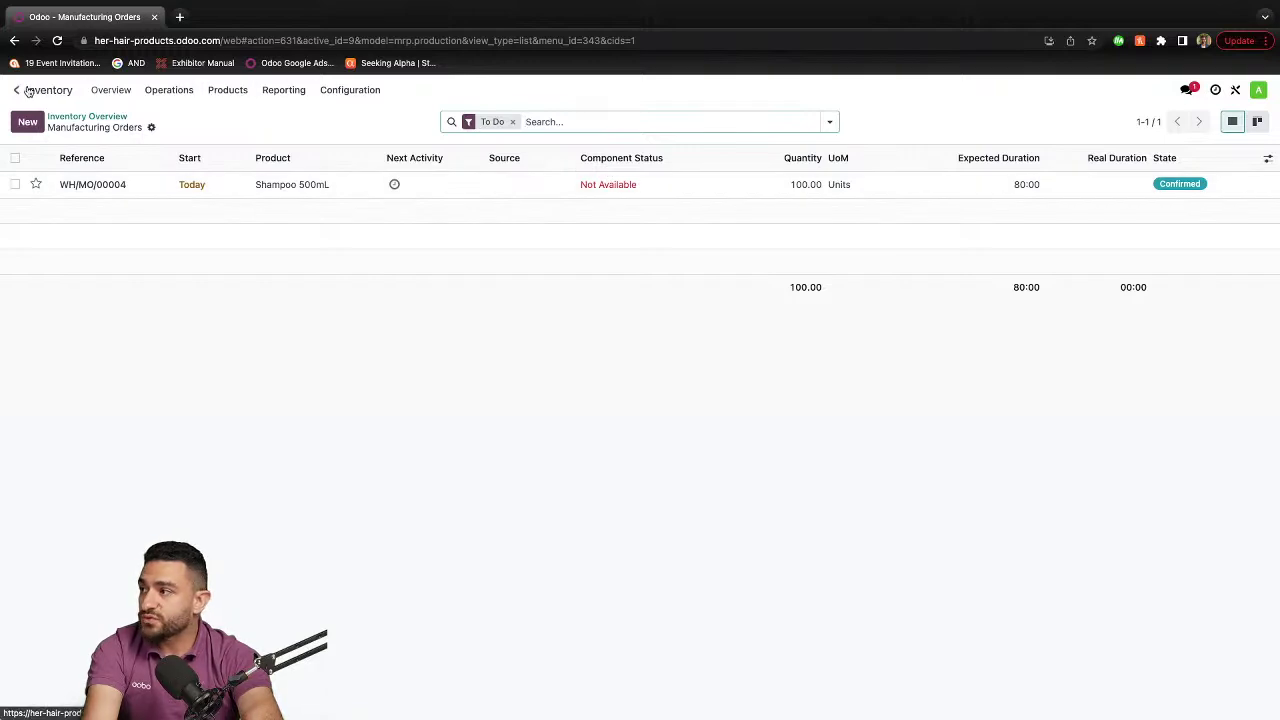
left_click(272, 92)
left_click(292, 116)
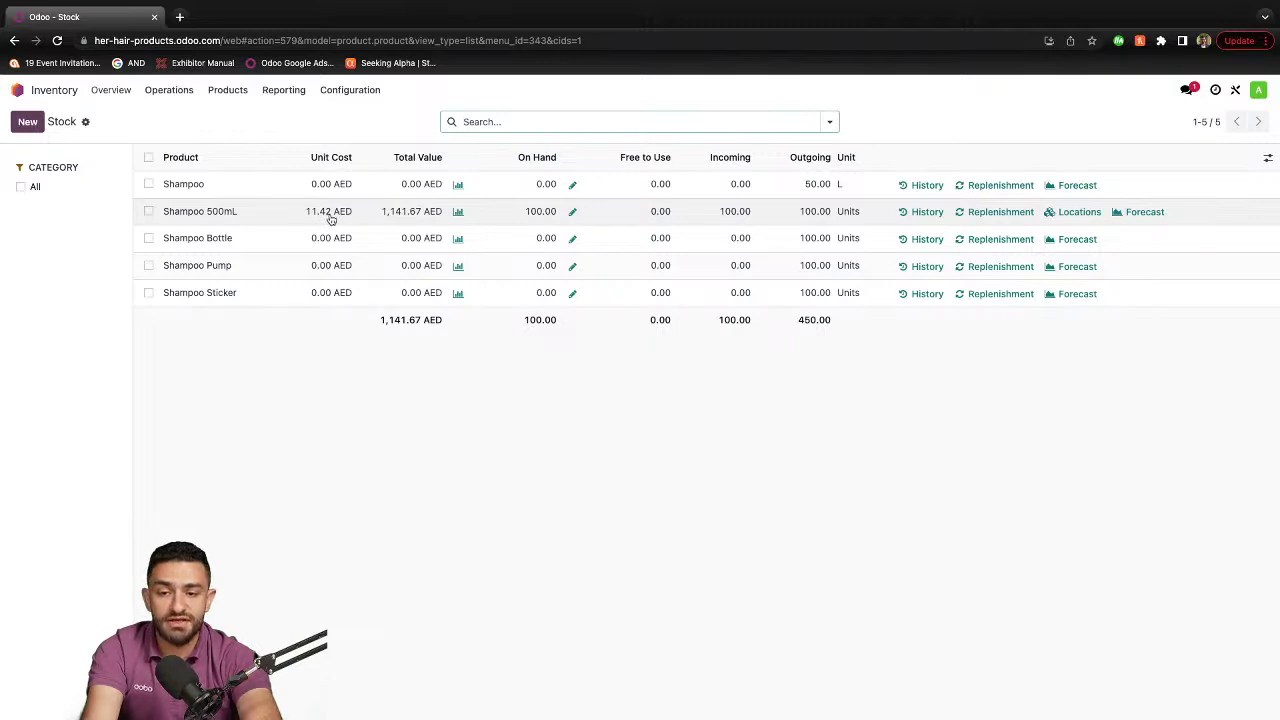
left_click(458, 213)
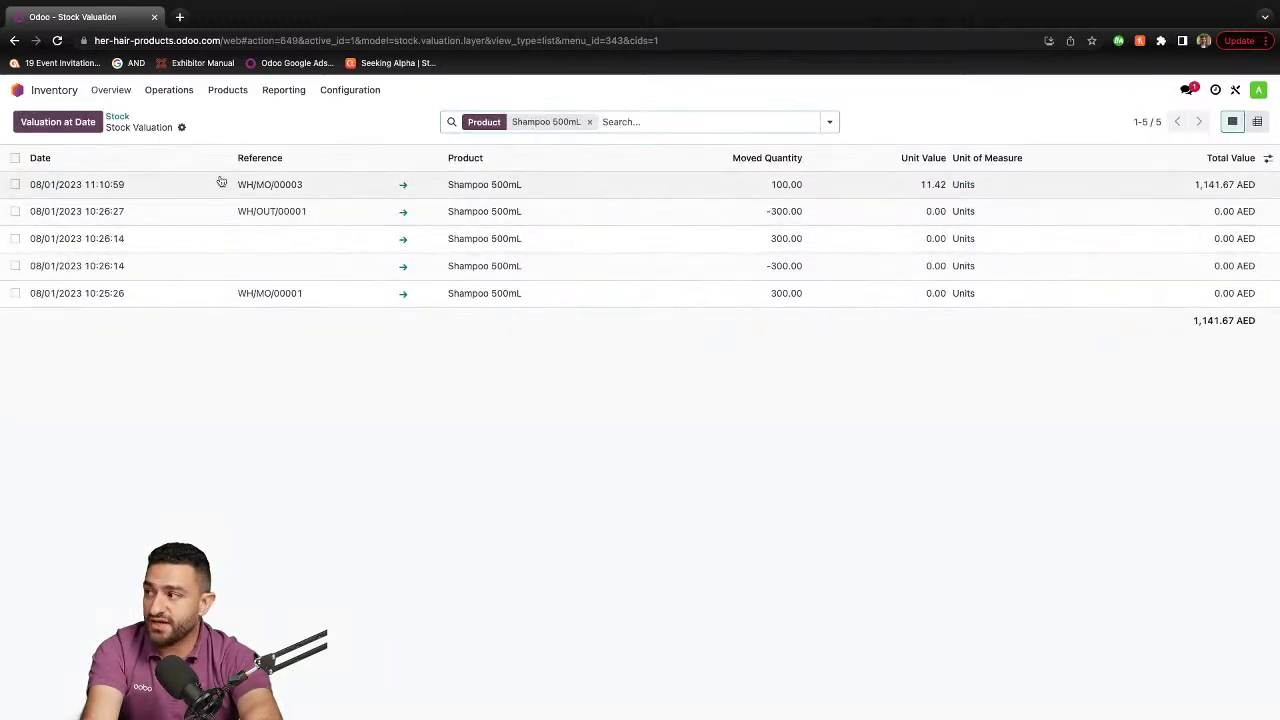
- Switch to Sales, open the most recent Shampoo 500mL sales order, and examine its margin amount and percentage
left_click(17, 90)
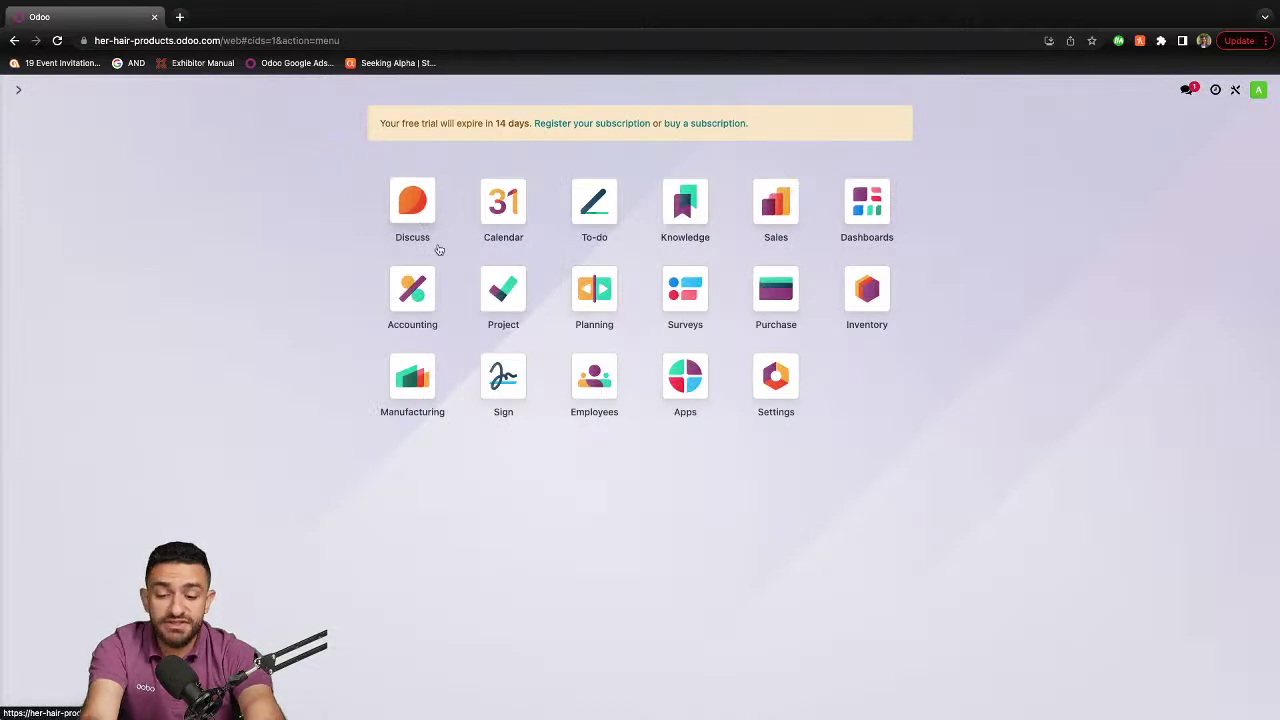
type("sal")
key("Return")
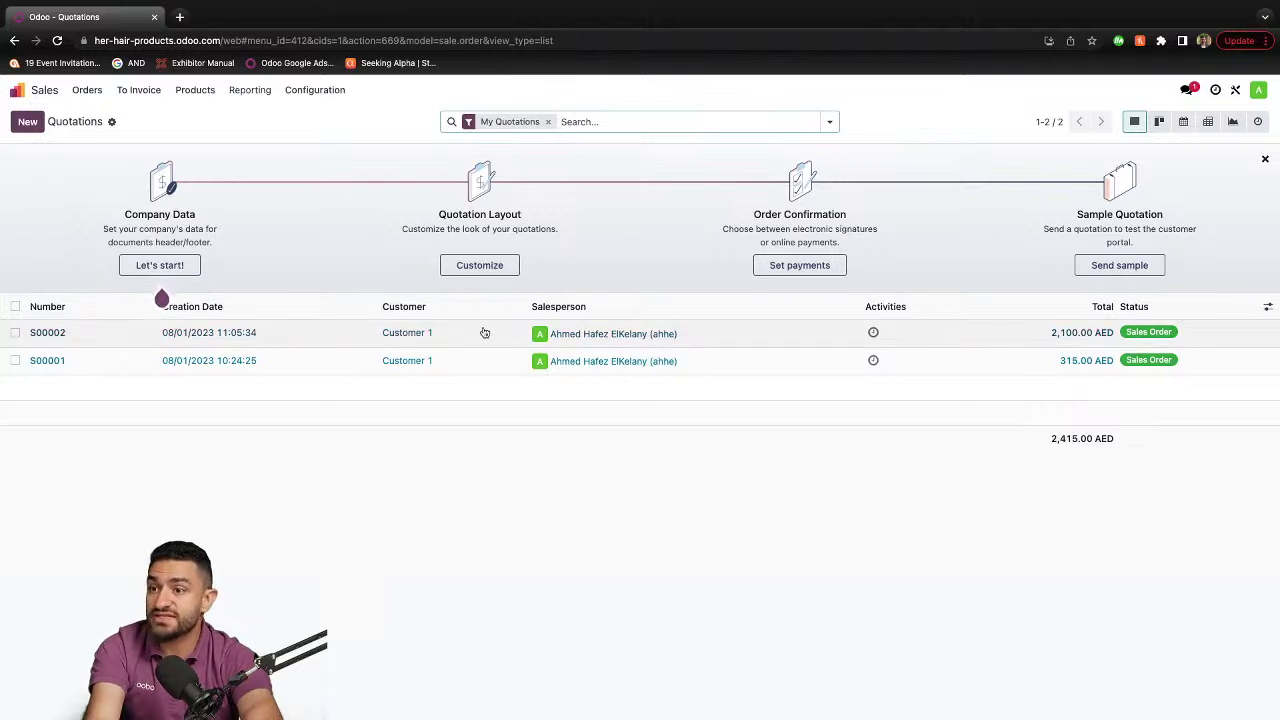
left_click(353, 342)
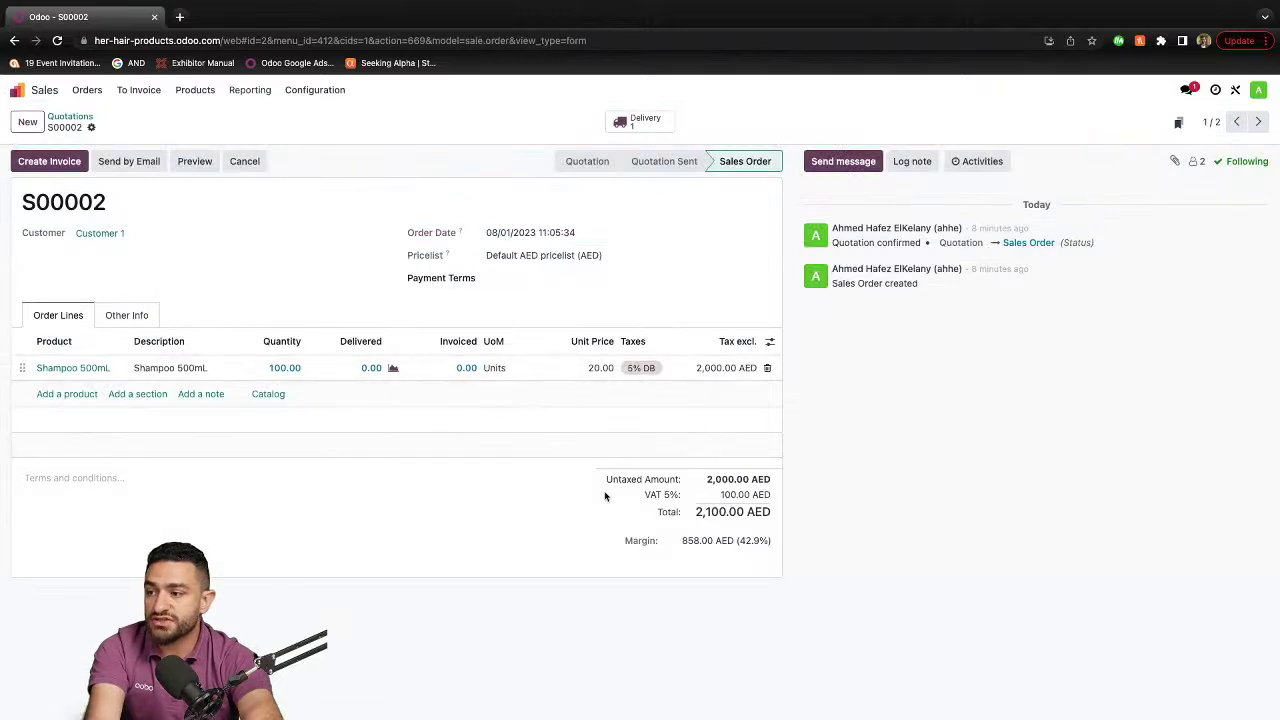
left_click_drag(680, 545, 770, 540)
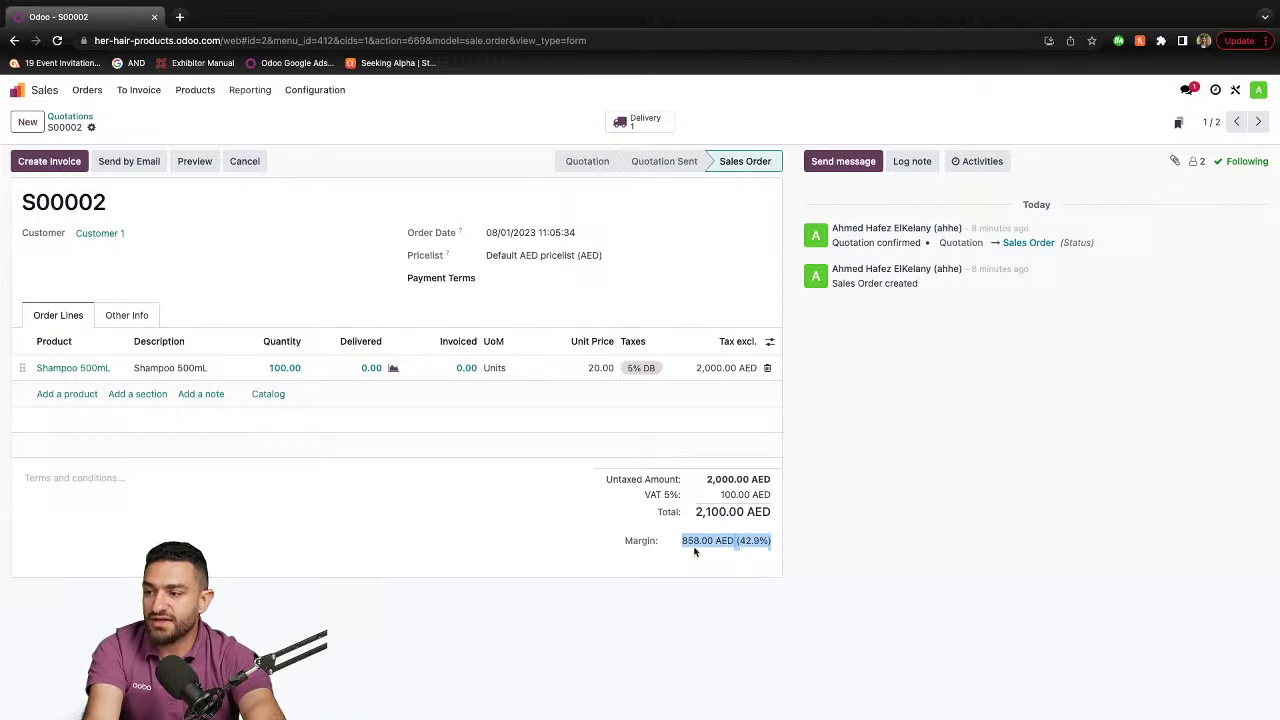
left_click_drag(738, 540, 766, 540)
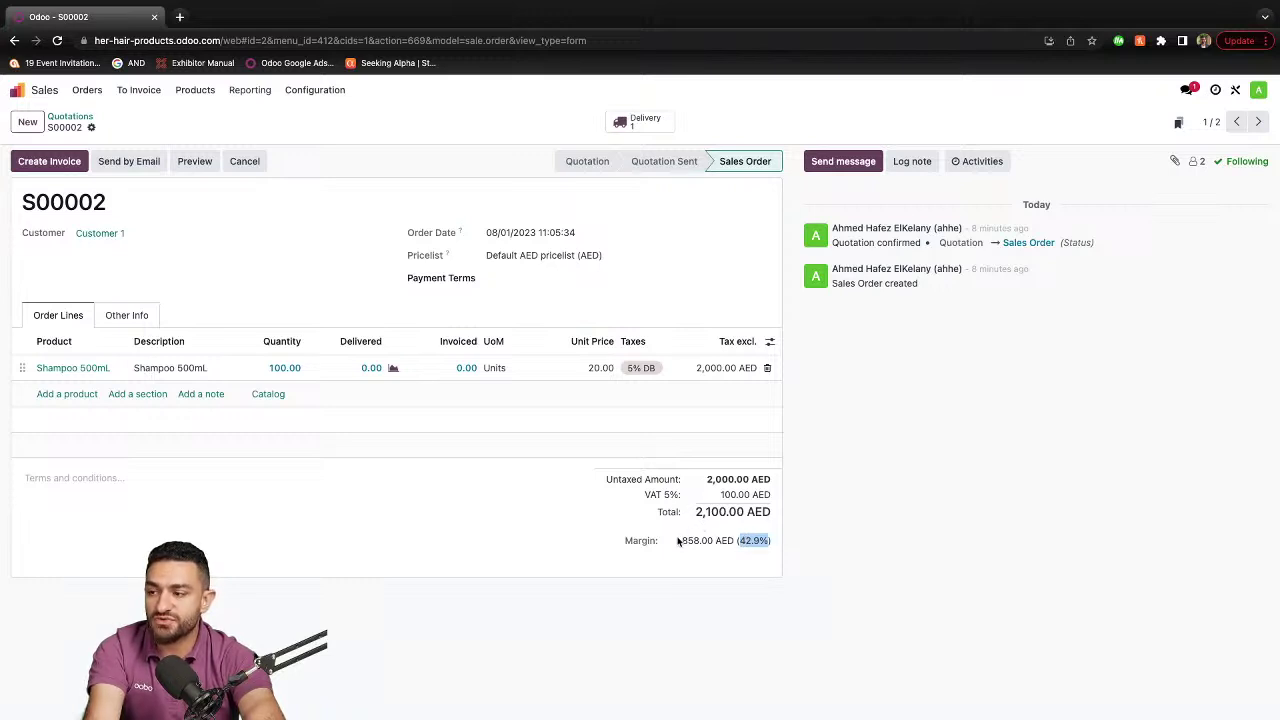
left_click_drag(681, 540, 697, 540)
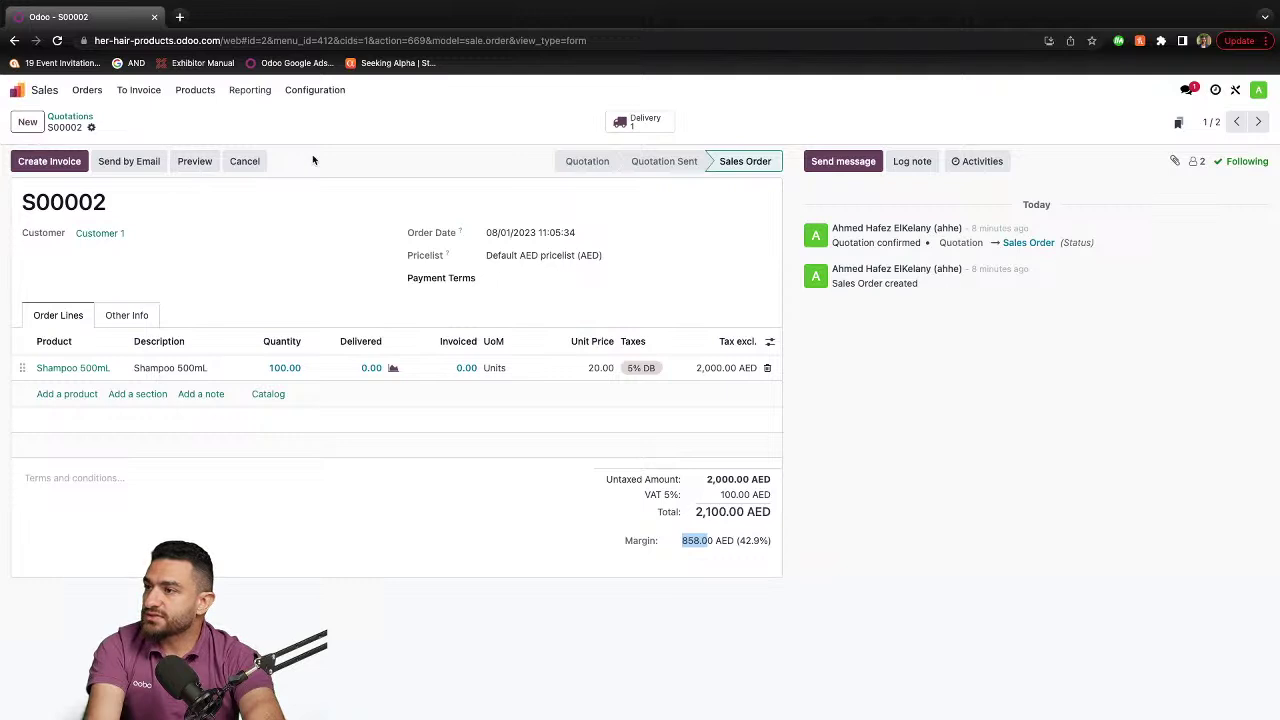
- Fill in the quantities on the sales order's delivery WH/OUT/00002, validate it, and return to the quotations list
left_click(625, 124)
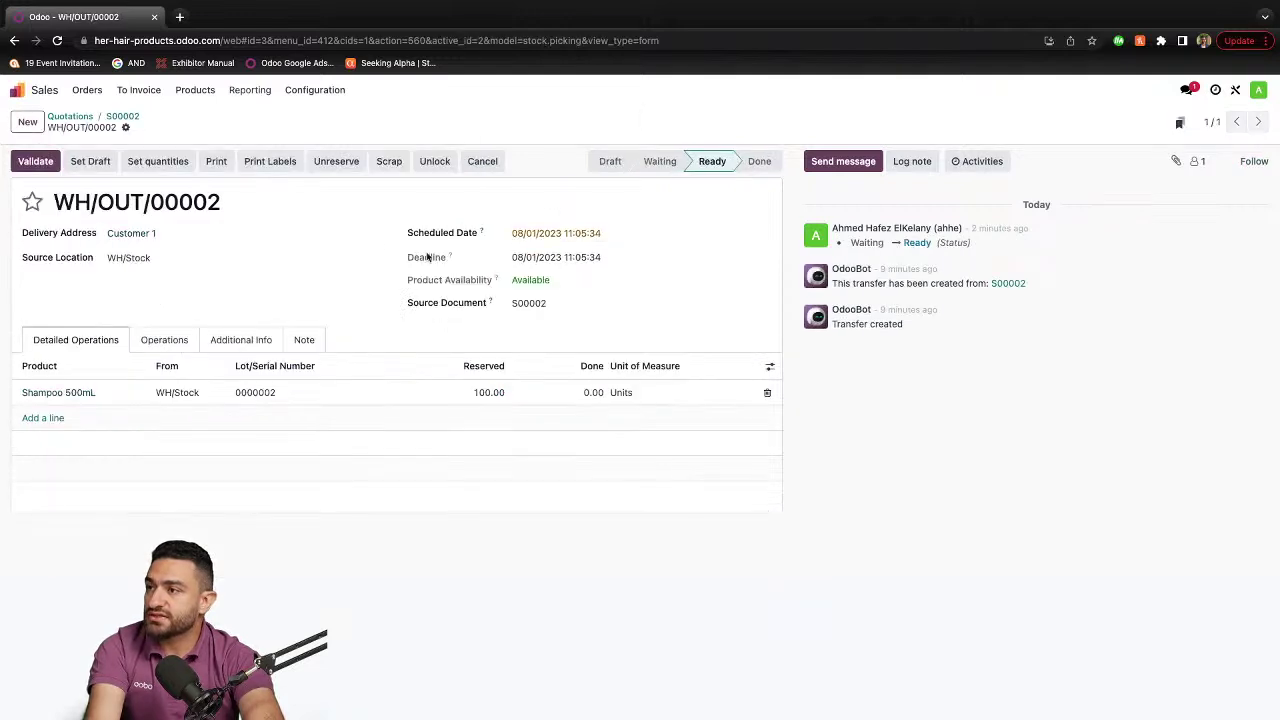
left_click(150, 163)
left_click(35, 161)
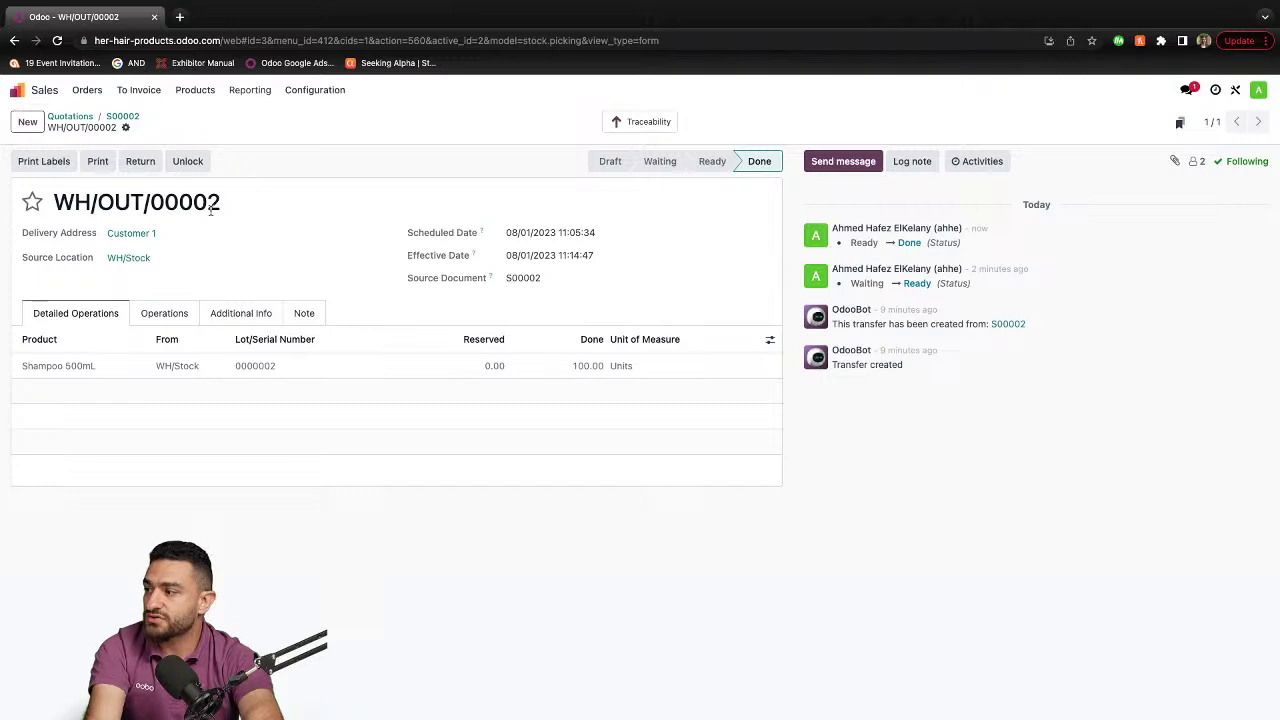
left_click(80, 117)
- Switch to the Manufacturing app and open the Manufacturing Orders report as a pivot table
left_click(28, 91)
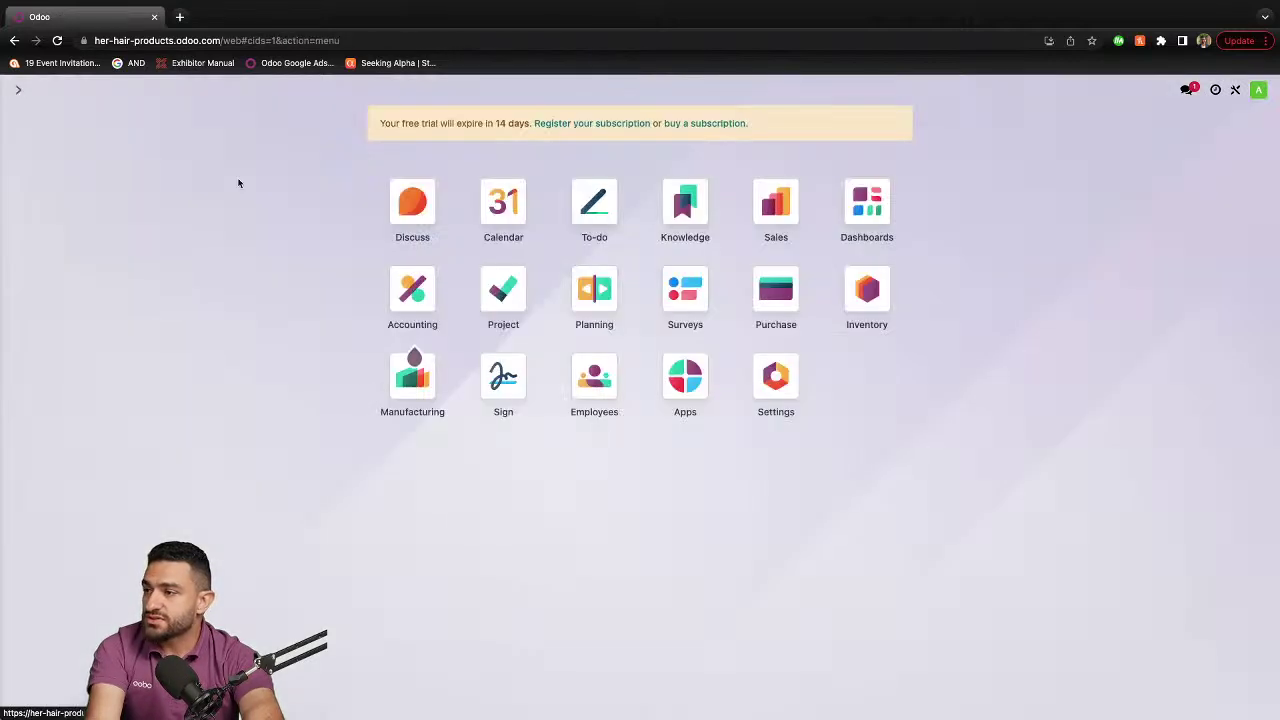
type("/man")
key("Return")
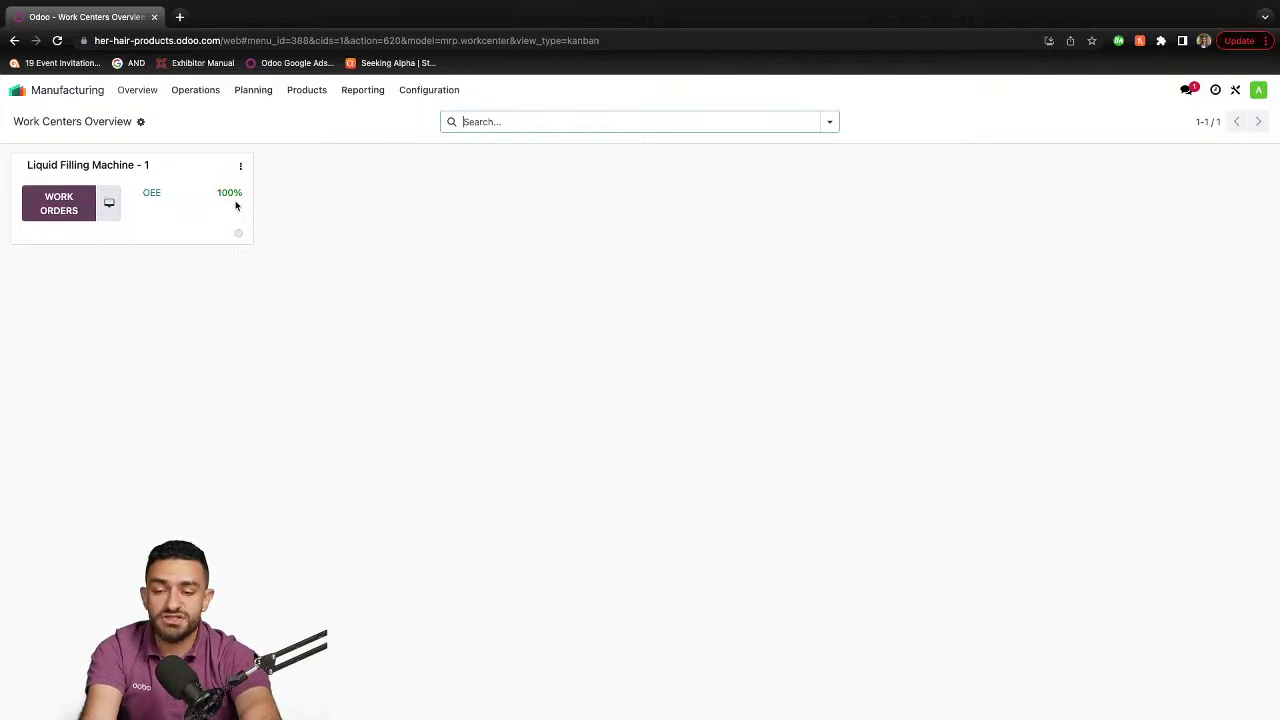
left_click(362, 90)
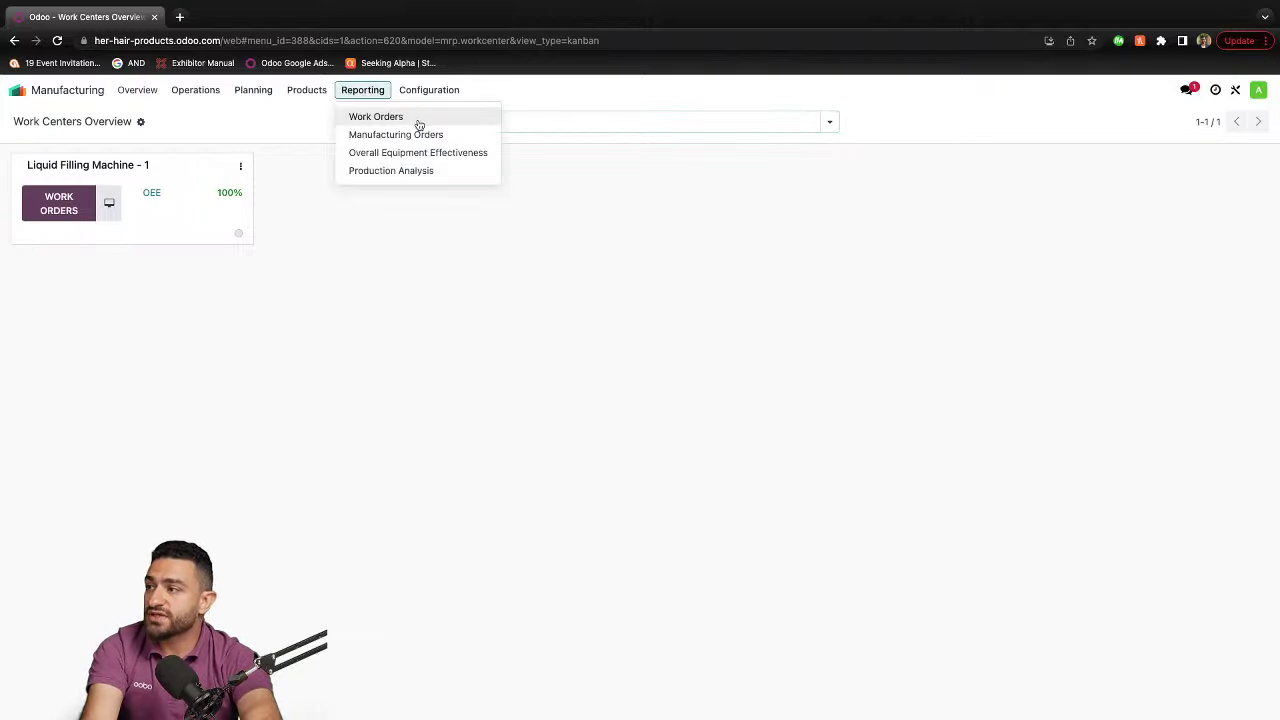
left_click(396, 134)
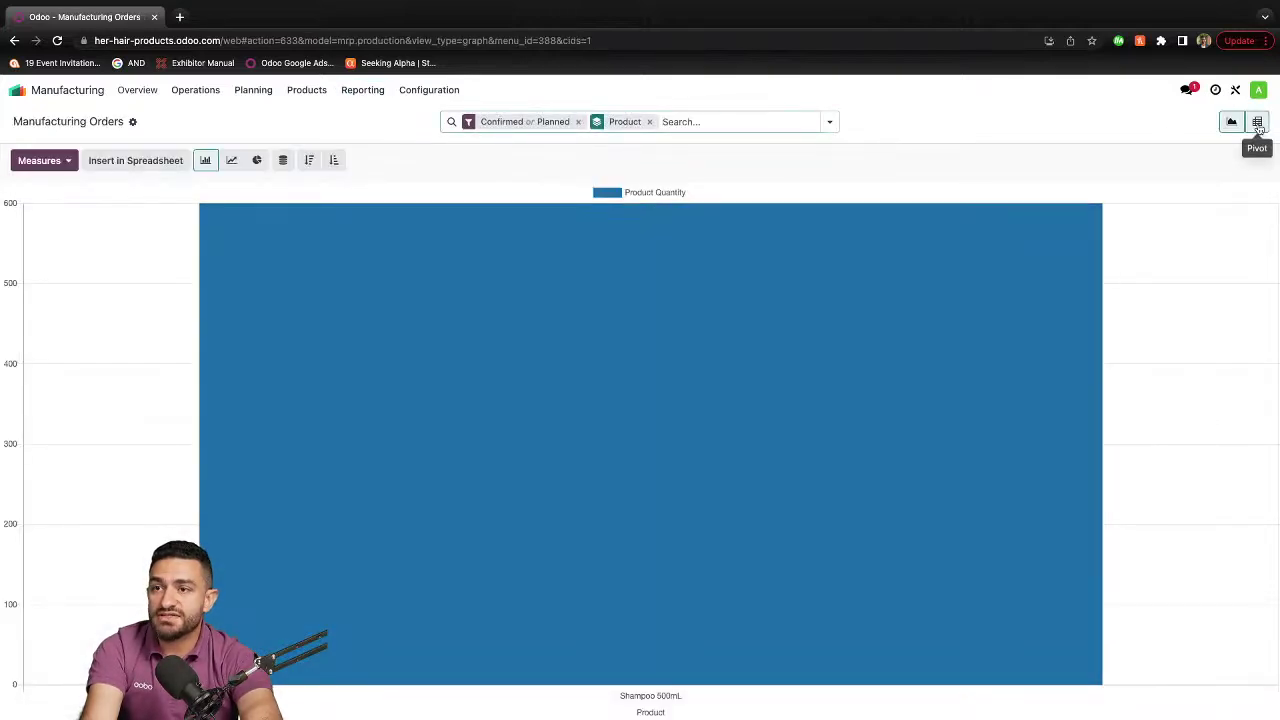
left_click(1256, 121)
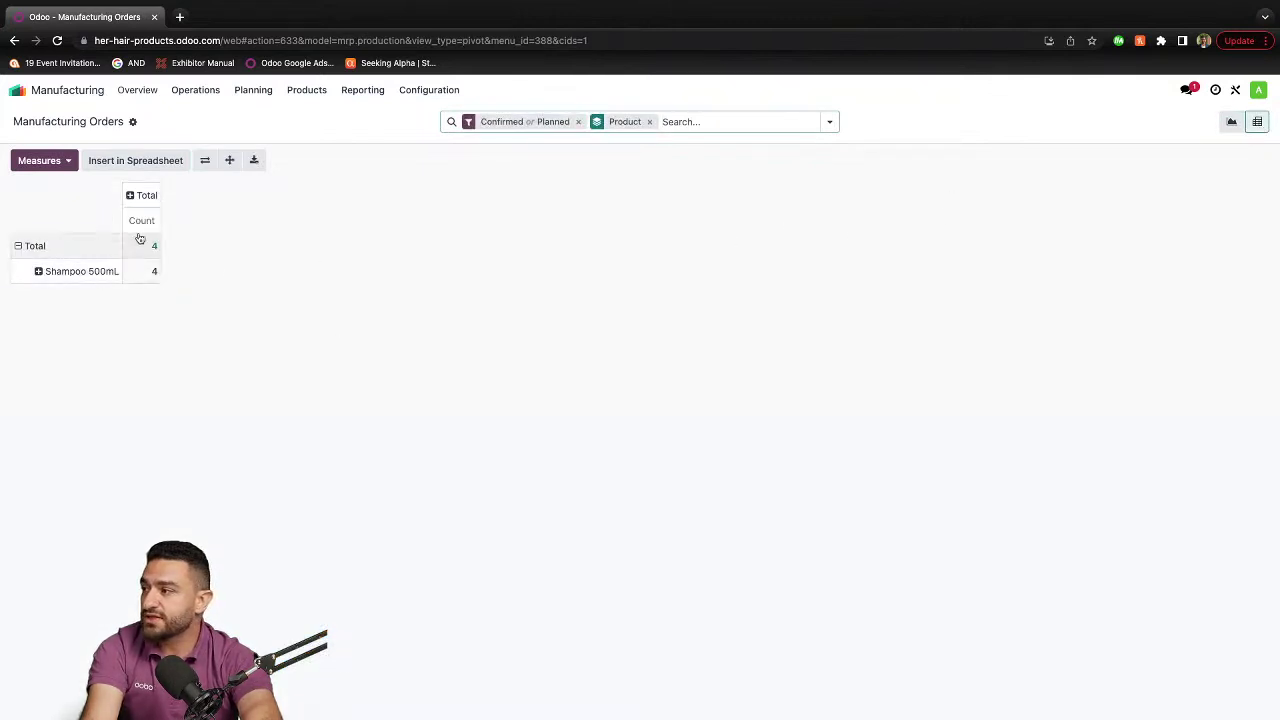
- Add the Quantity Produced measure to the Manufacturing Orders pivot table
left_click(55, 162)
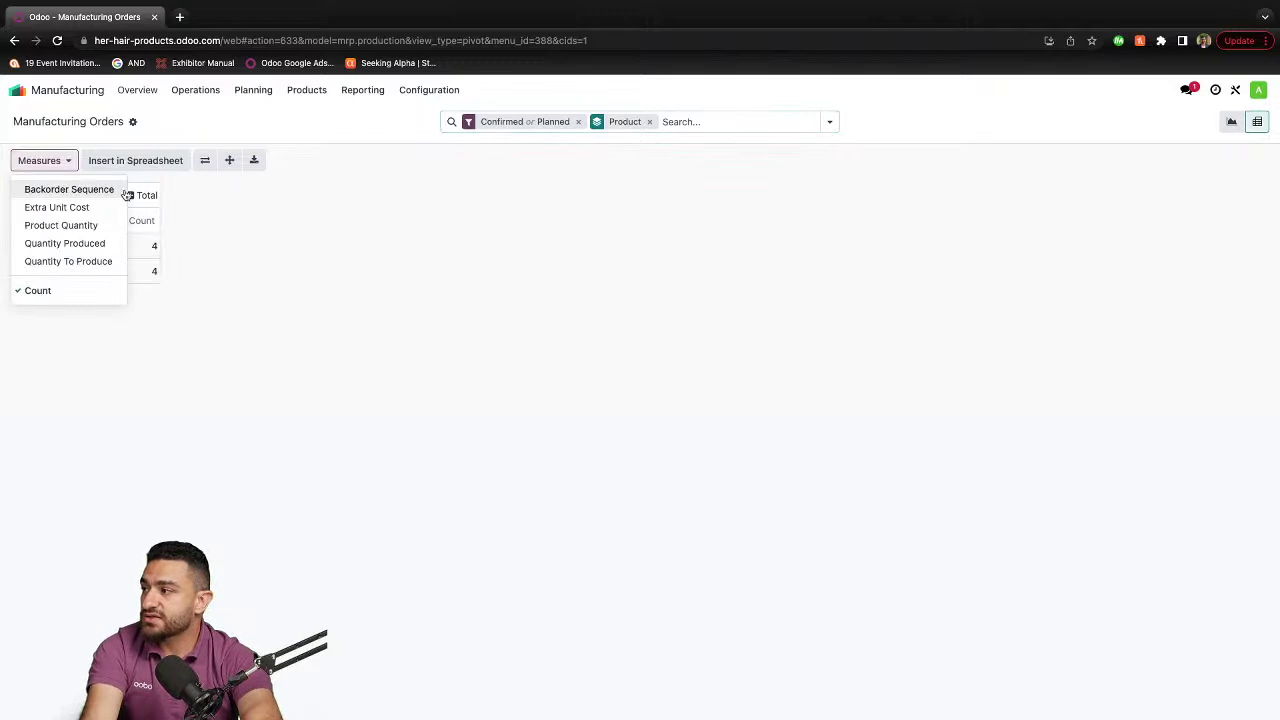
left_click(68, 243)
left_click(336, 298)
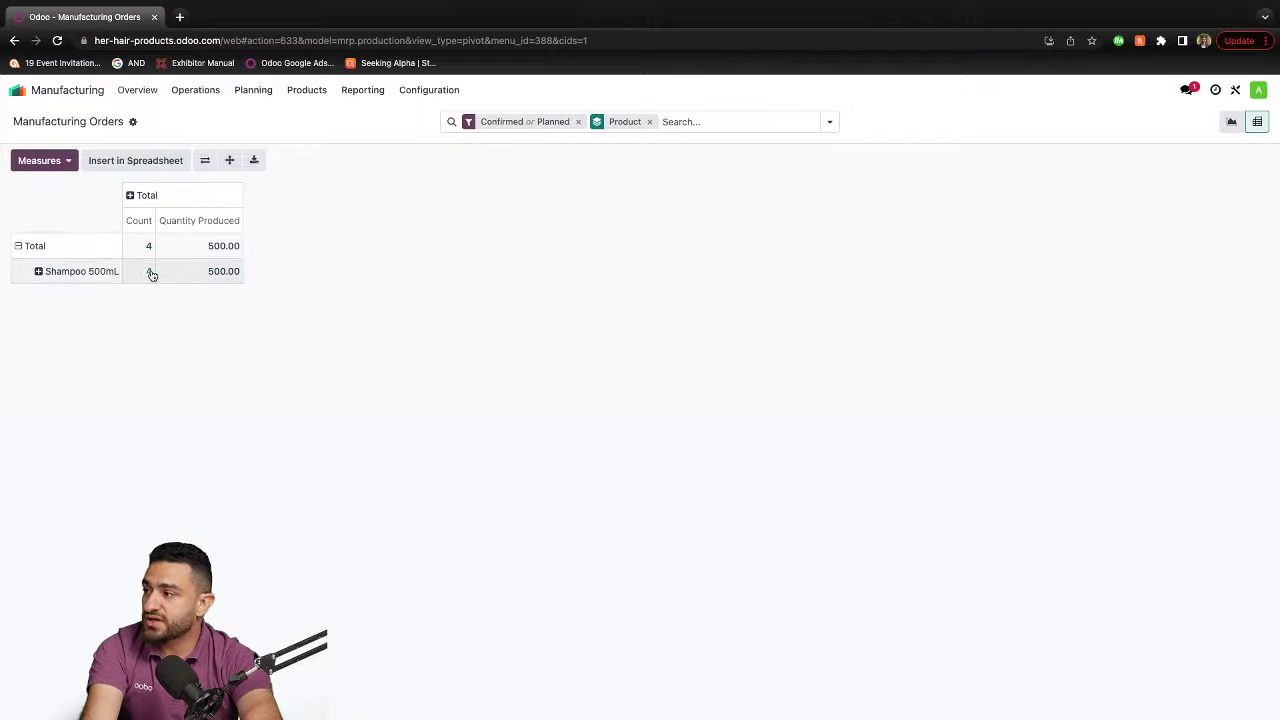
- Break down the Shampoo 500mL row by Material Availability, and collapse that breakdown again
left_click(59, 273)
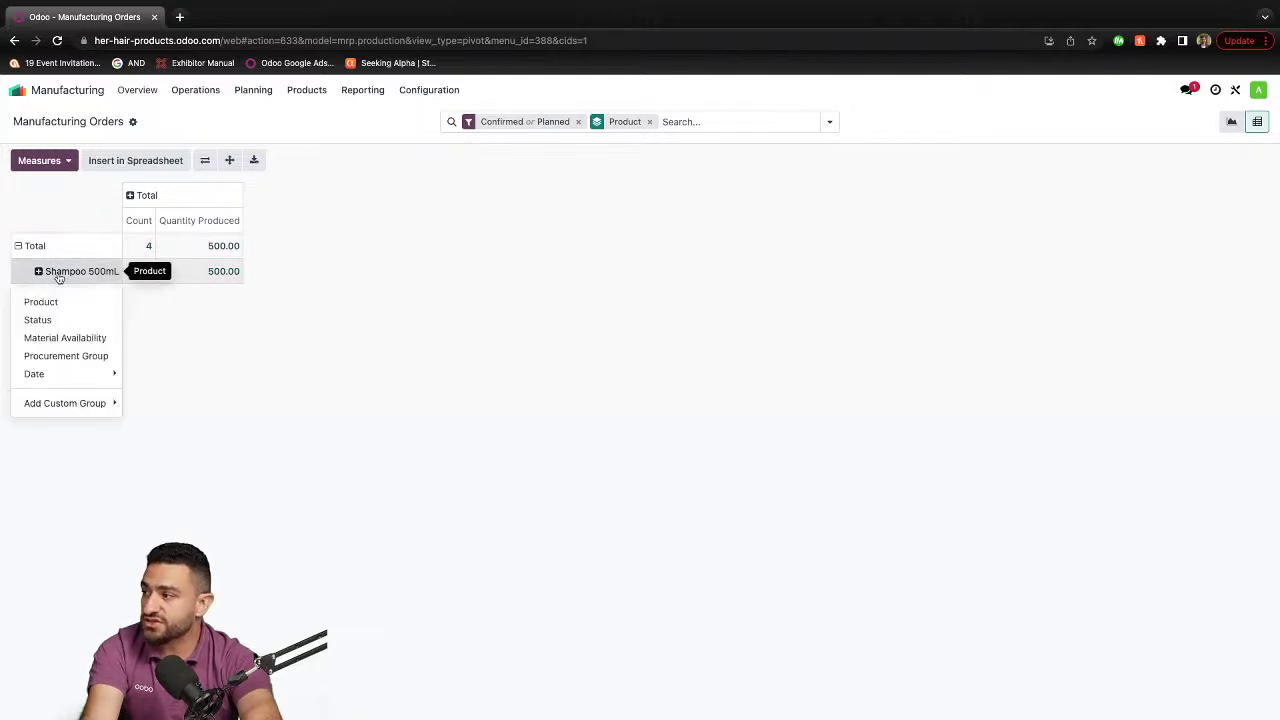
left_click(62, 339)
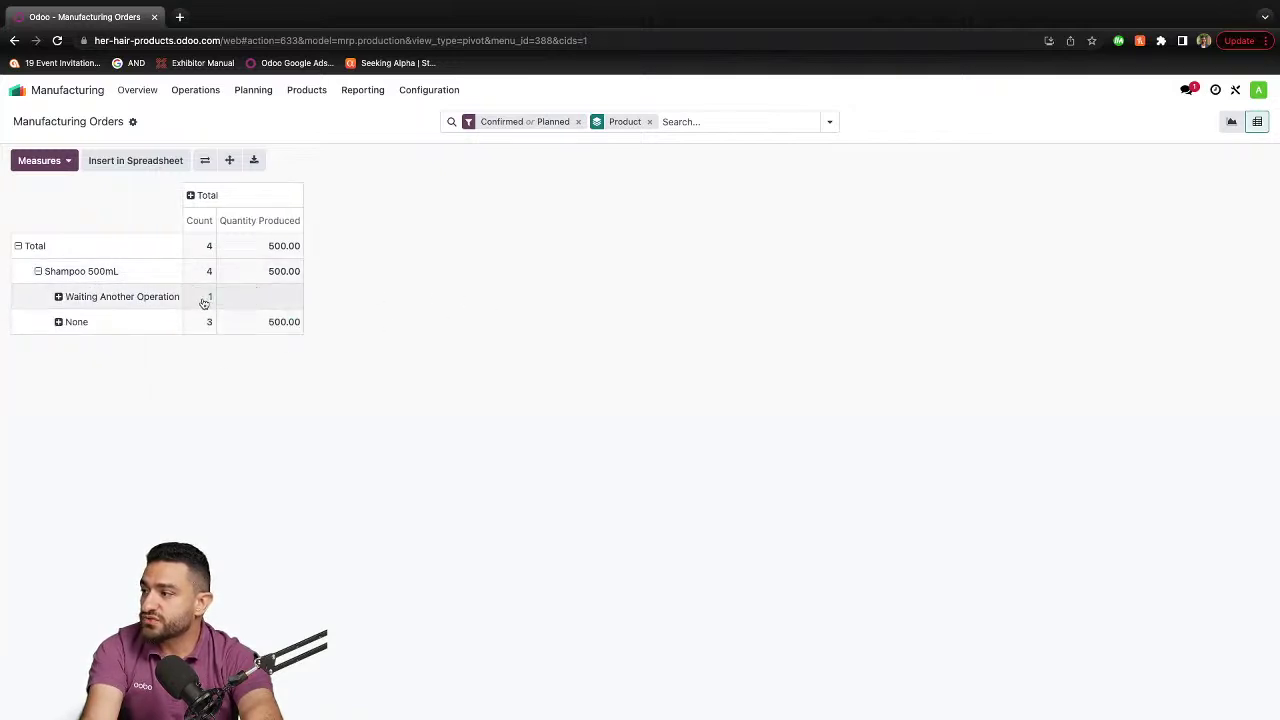
left_click(57, 275)
- Break down the Shampoo 500mL row by year, quarter and day, and list the manufacturing orders behind 01 Aug 2023
left_click(57, 276)
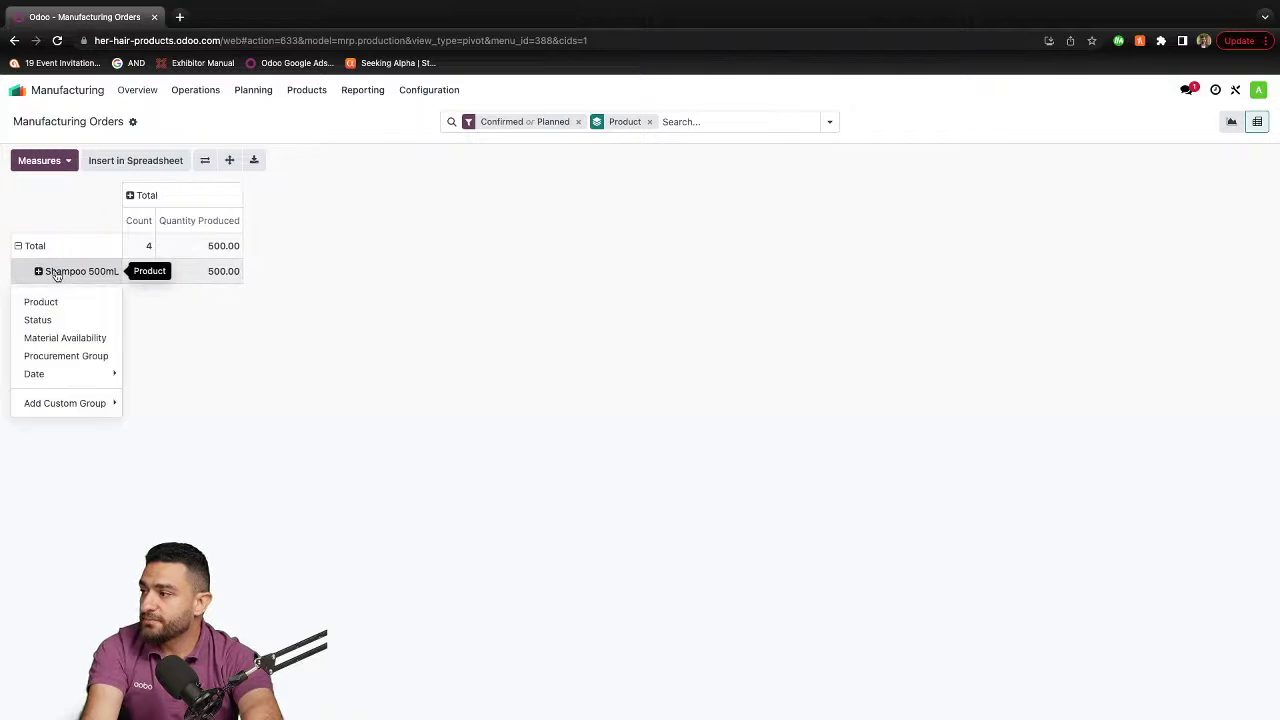
mouse_move(74, 378)
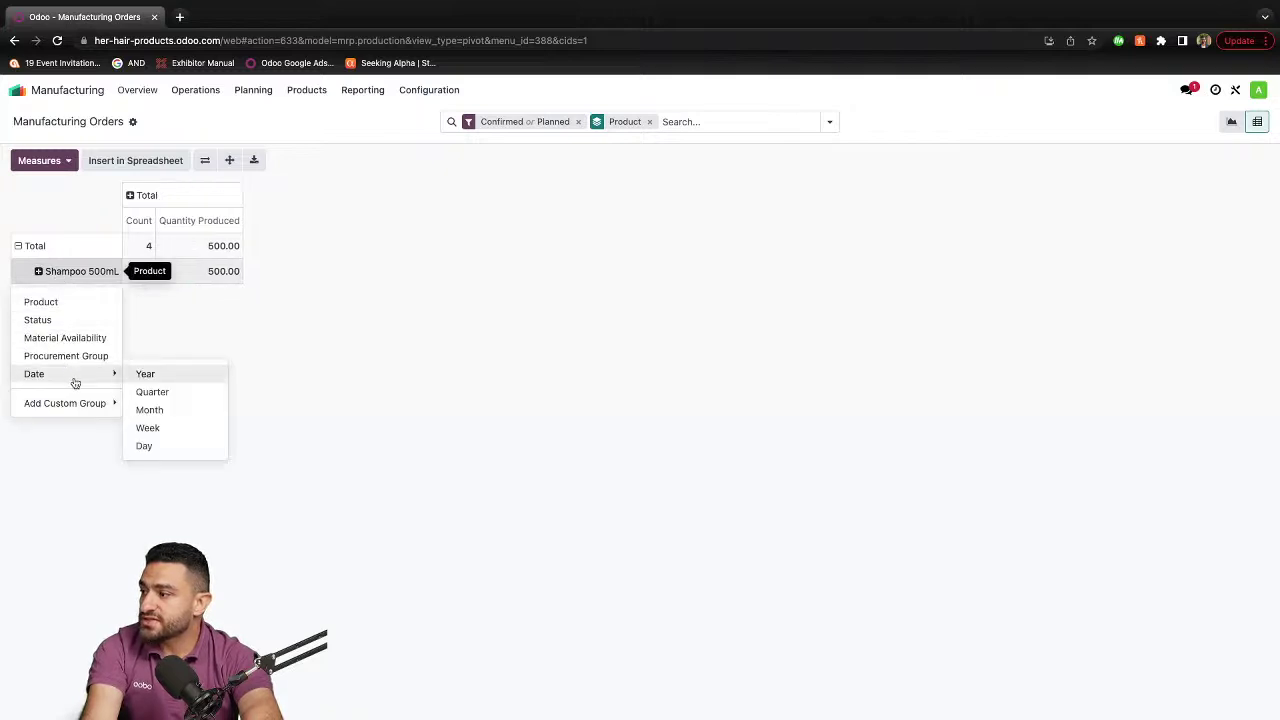
left_click(160, 375)
left_click(72, 297)
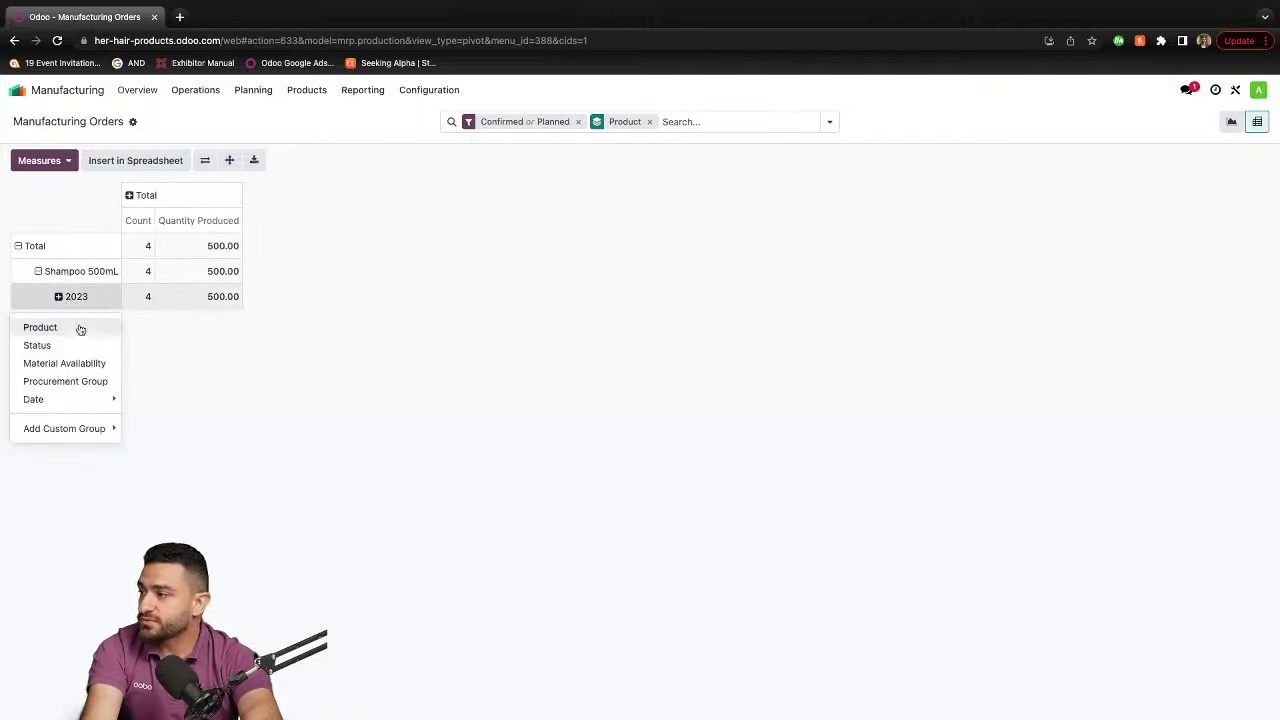
mouse_move(86, 399)
left_click(160, 415)
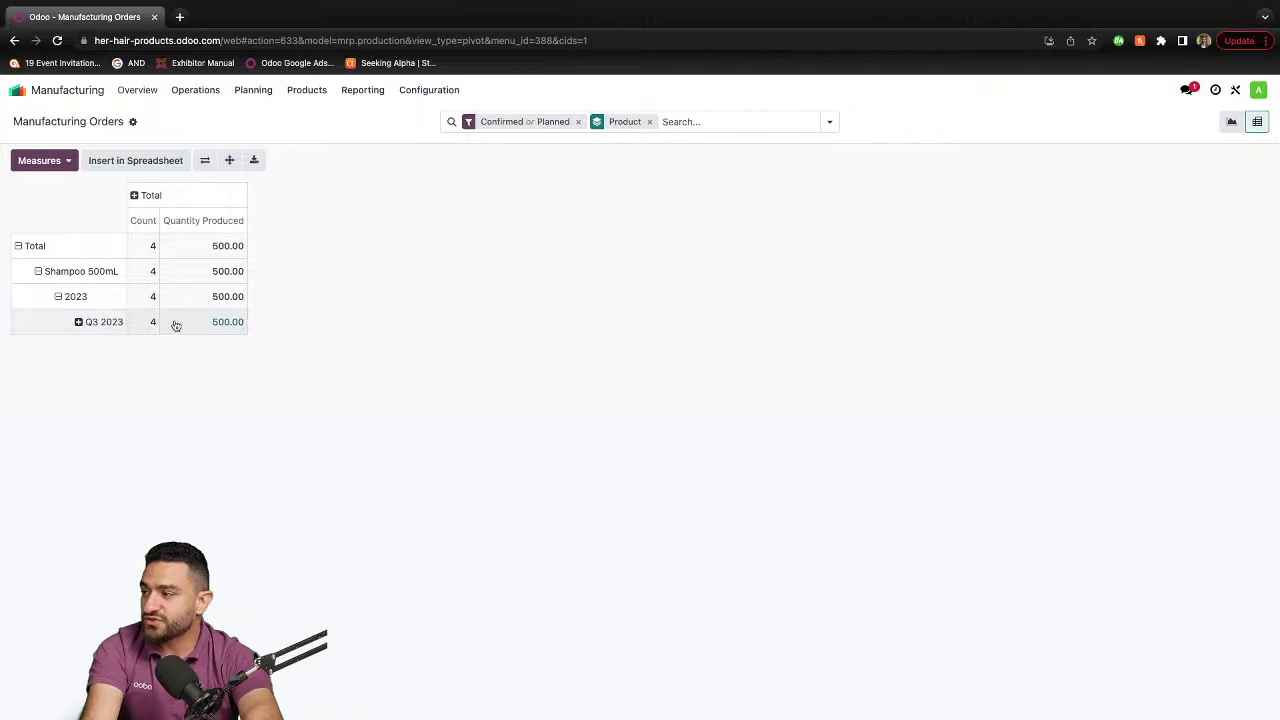
left_click(92, 324)
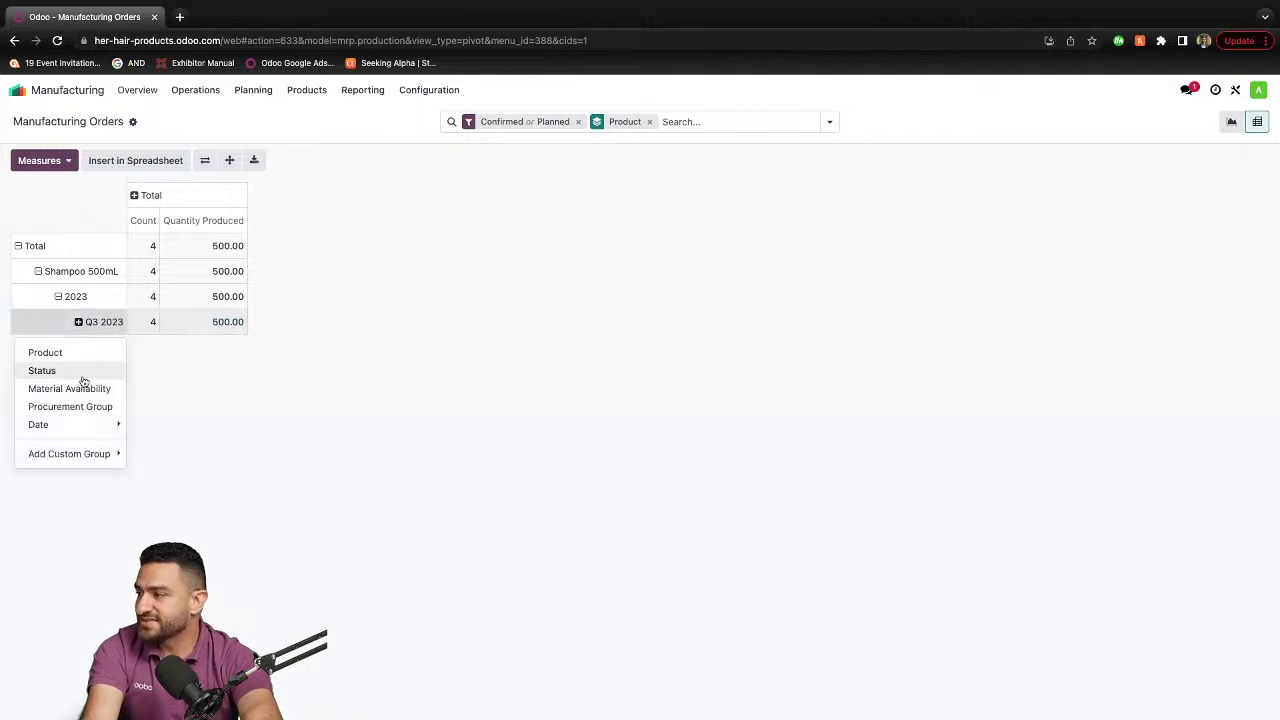
mouse_move(128, 424)
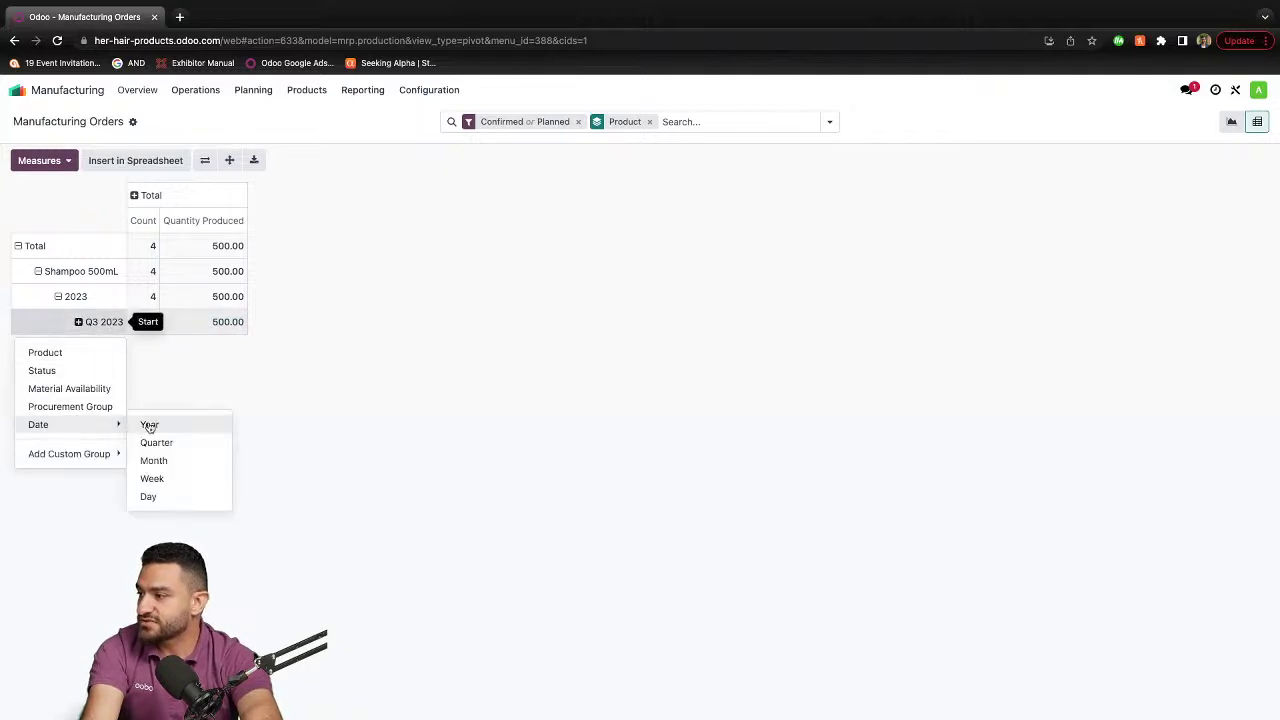
left_click(150, 497)
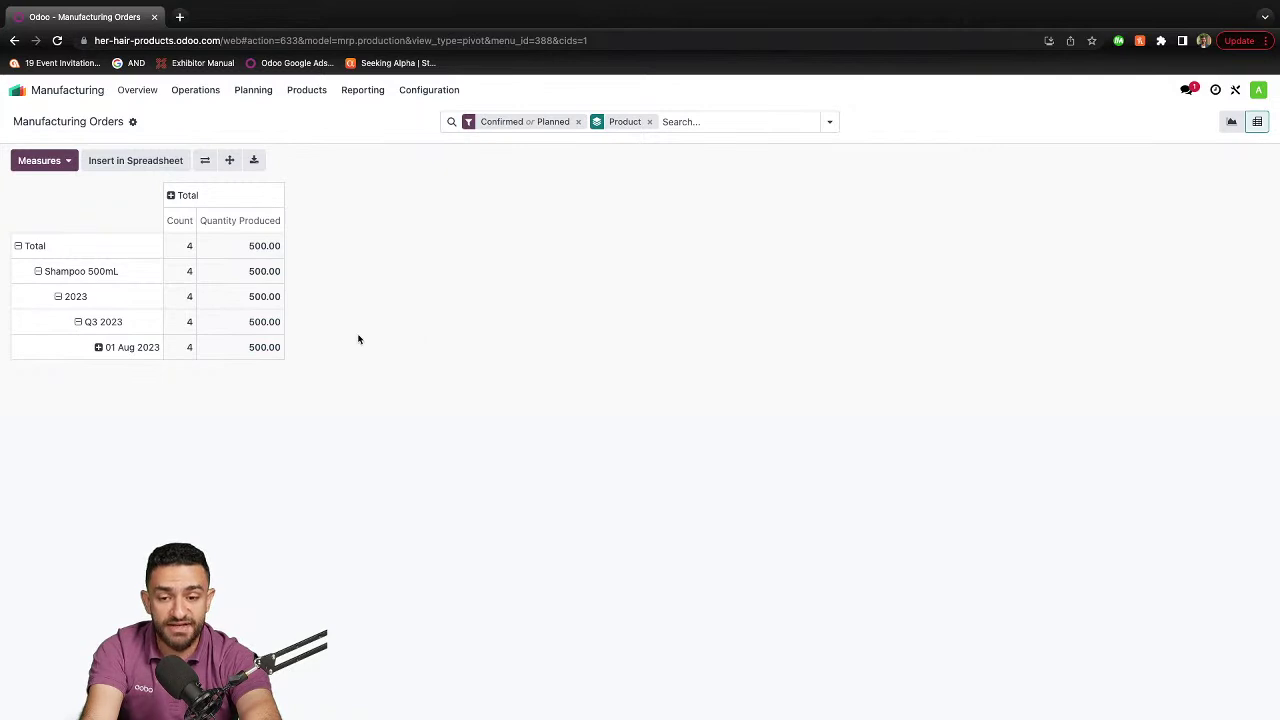
left_click(259, 349)
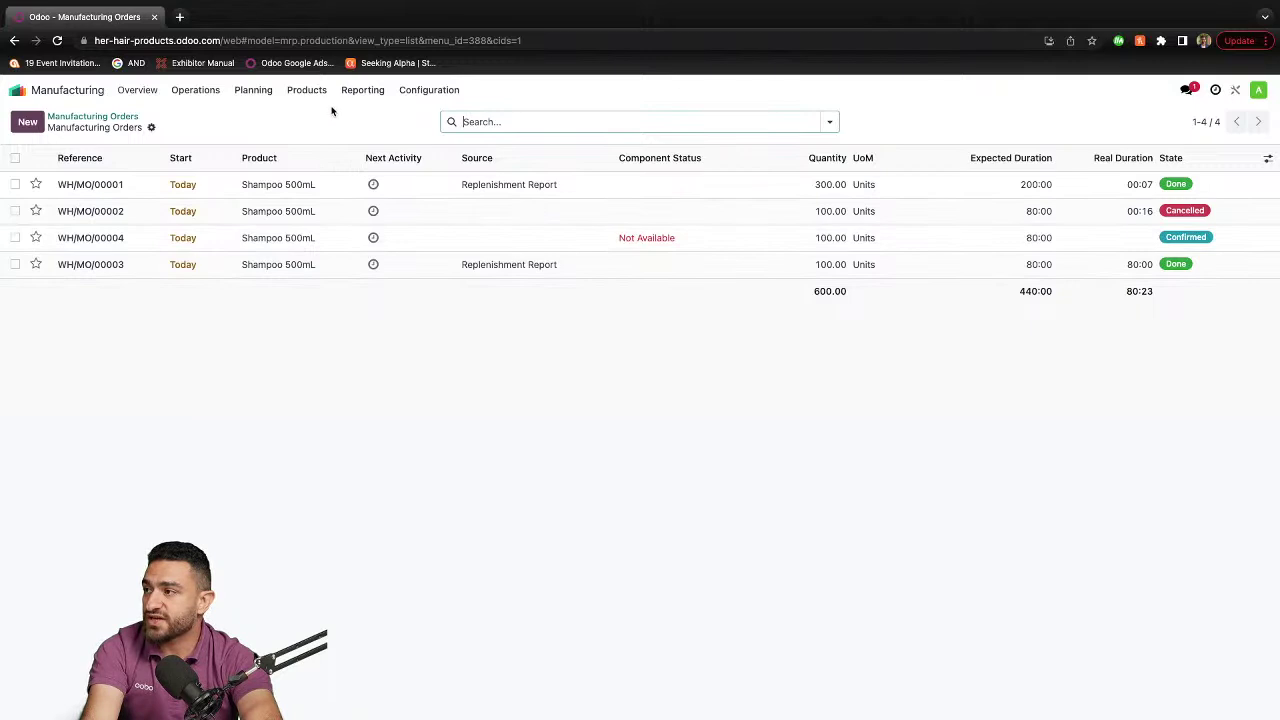
- Open the Production Analysis report as a pivot table and examine the average costs per unit of Shampoo 500mL
left_click(364, 94)
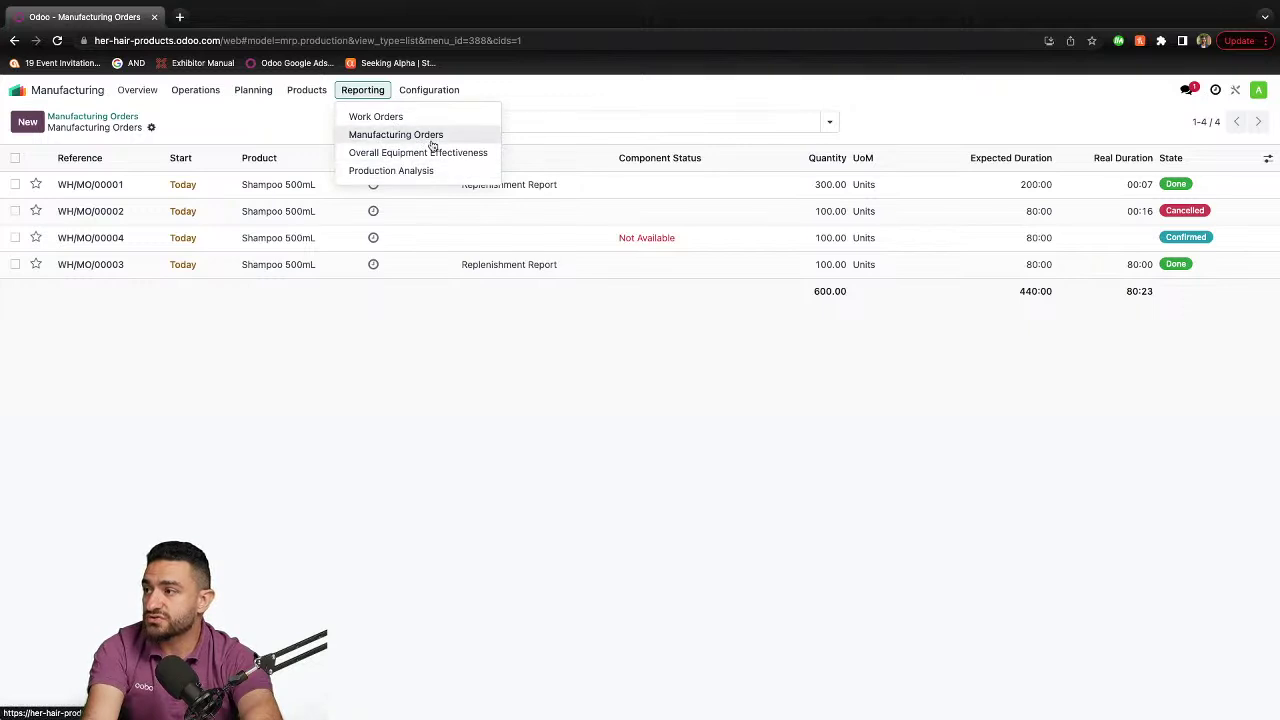
left_click(412, 170)
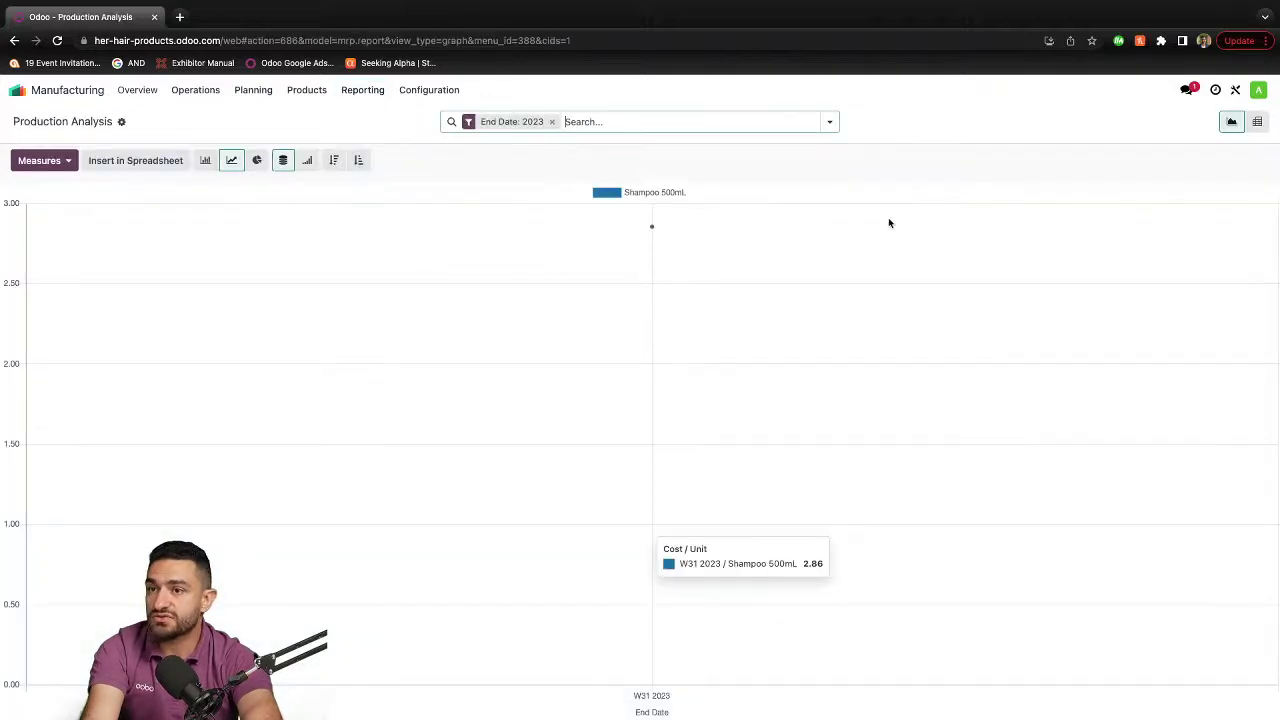
left_click(1257, 121)
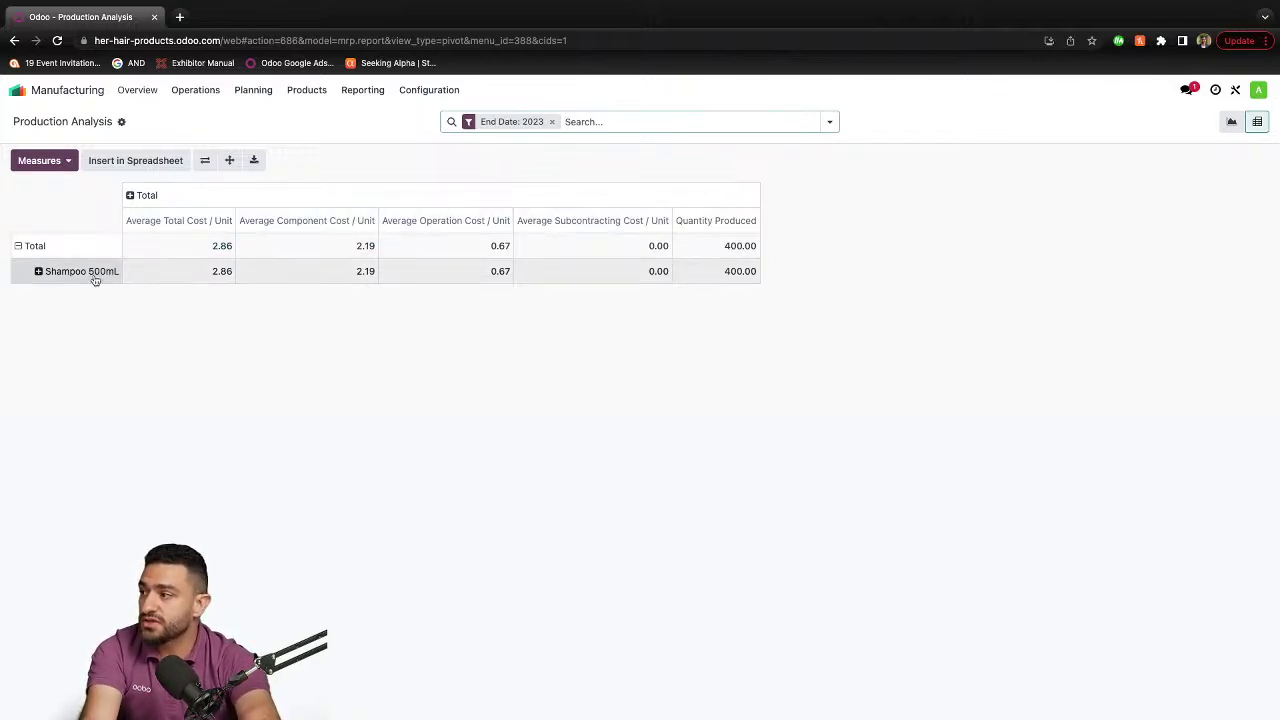
left_click(33, 247)
left_click(33, 247)
left_click(55, 274)
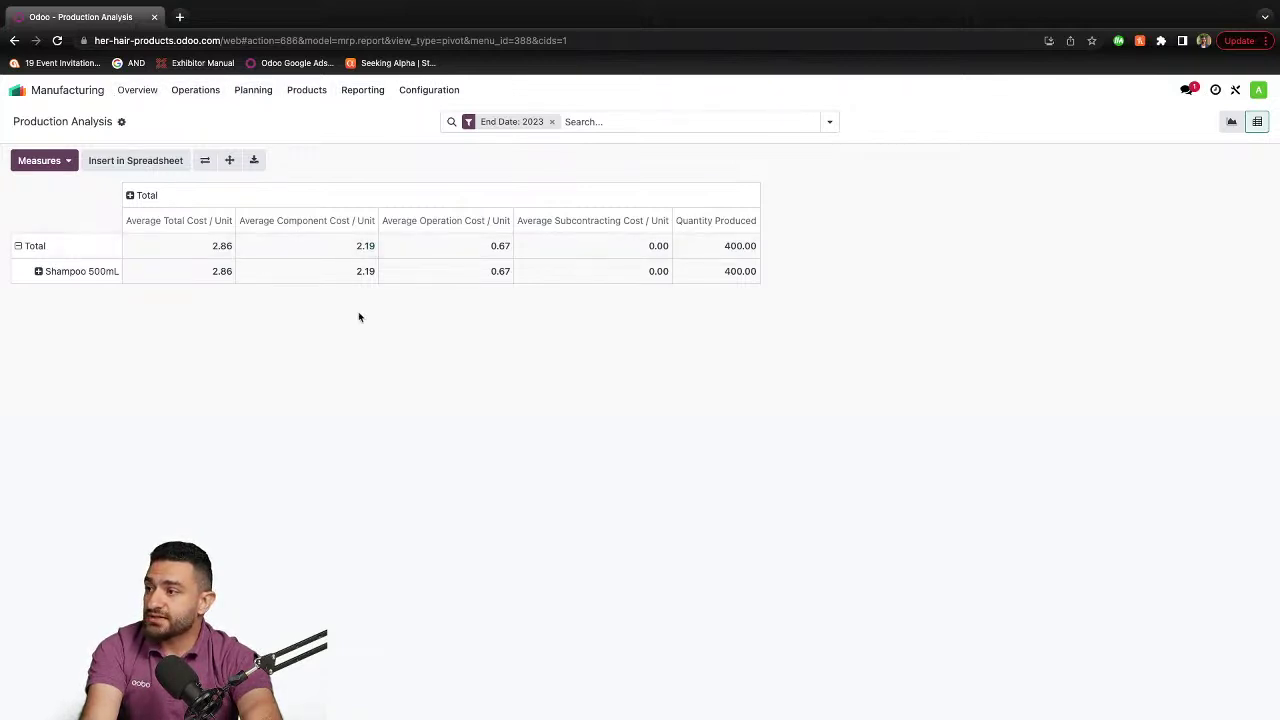
- In Inventory, examine the costing method options of the product category All, and view the stock report
left_click(25, 94)
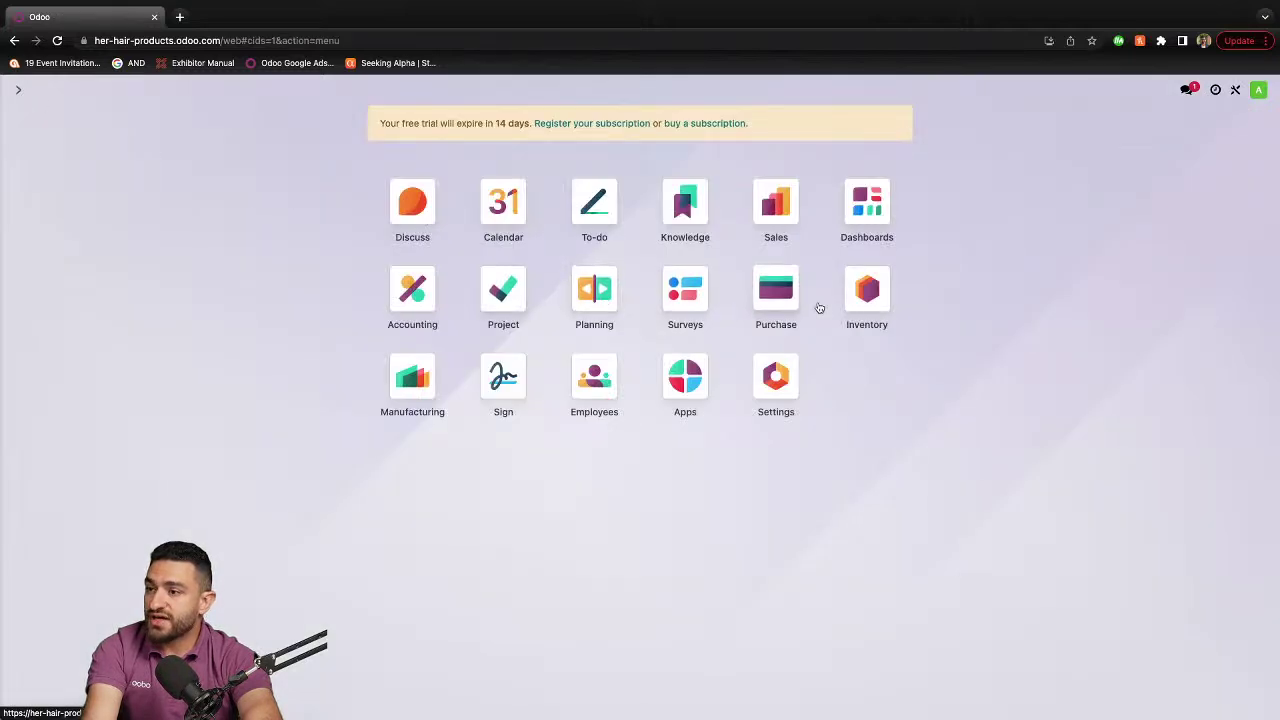
left_click(867, 290)
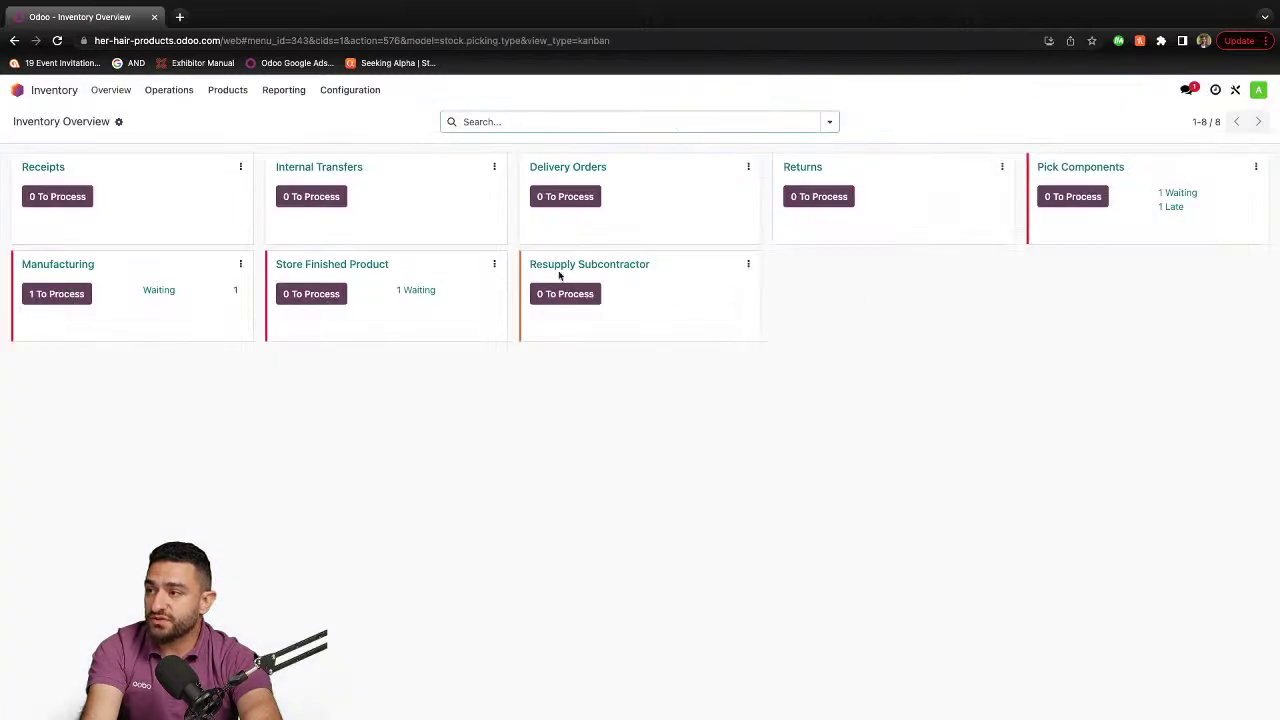
left_click(350, 92)
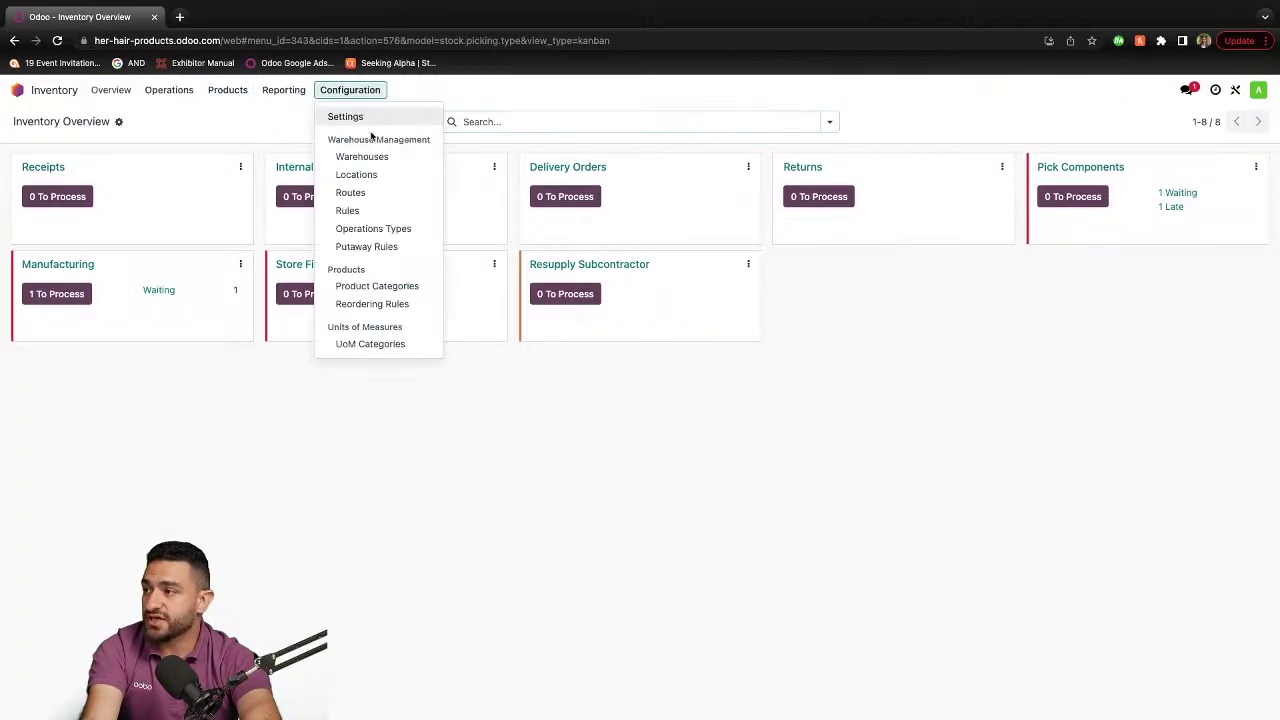
left_click(377, 286)
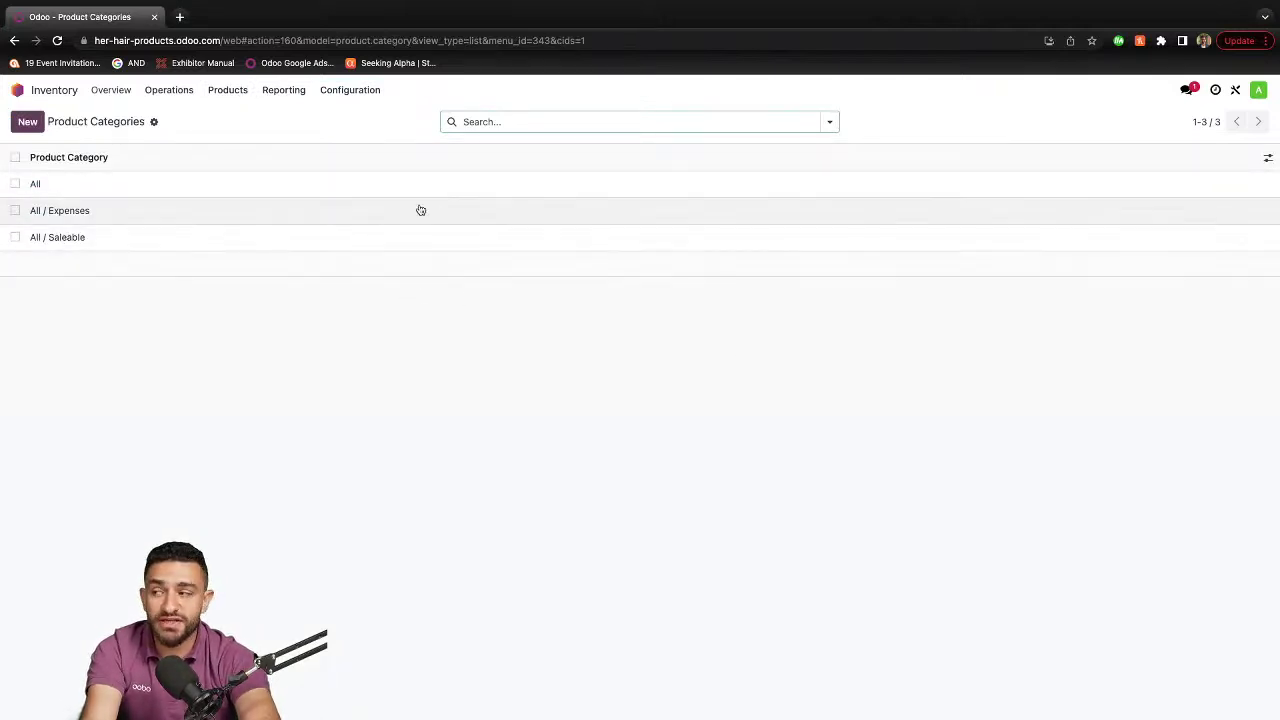
left_click(91, 183)
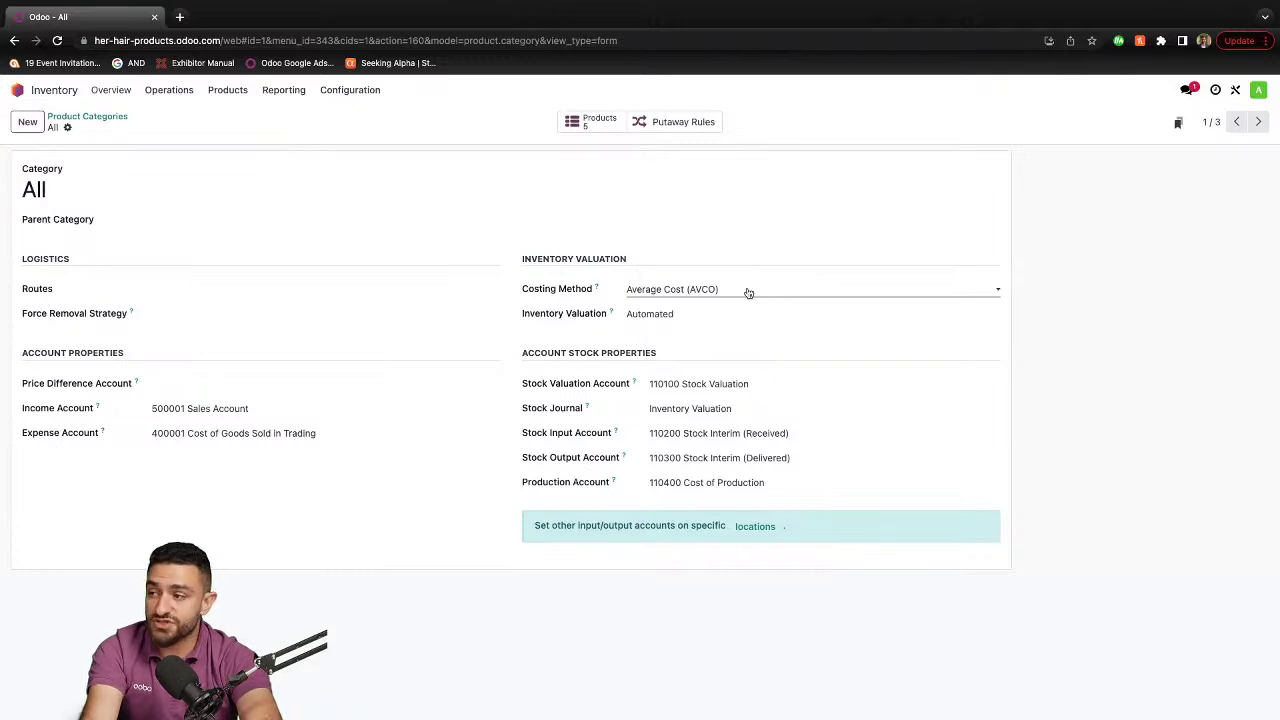
left_click(748, 292)
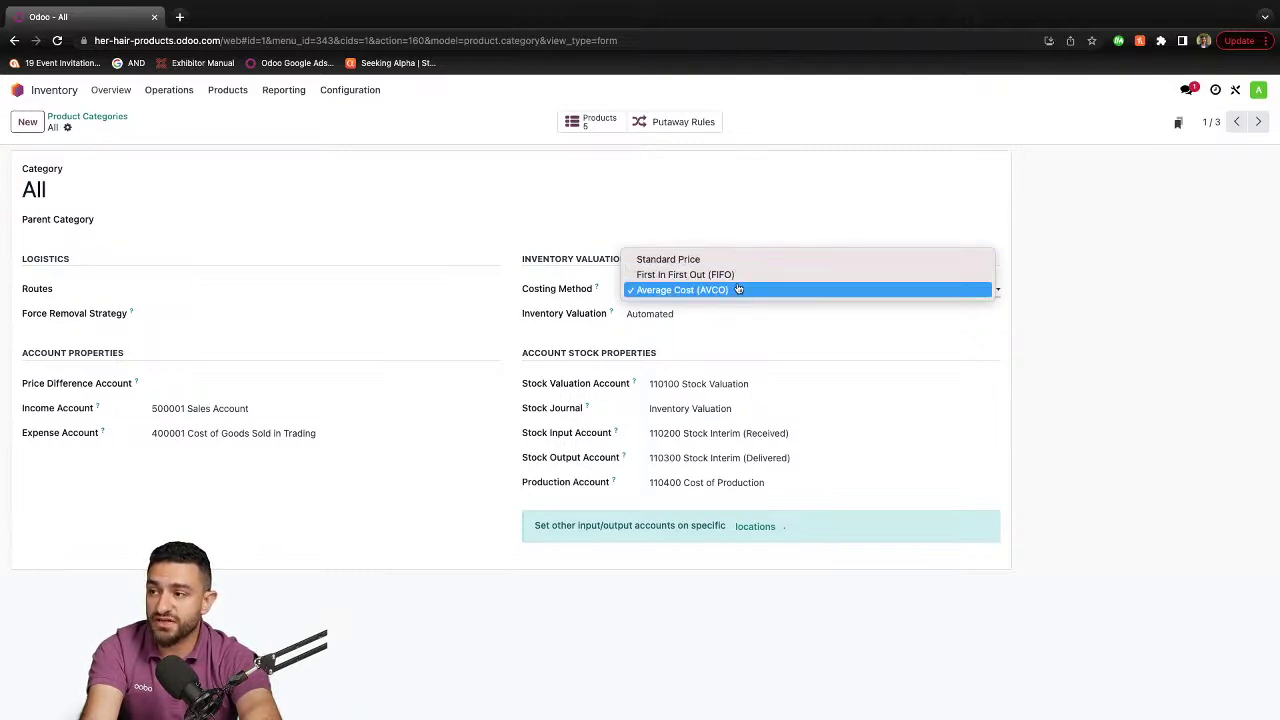
left_click(747, 221)
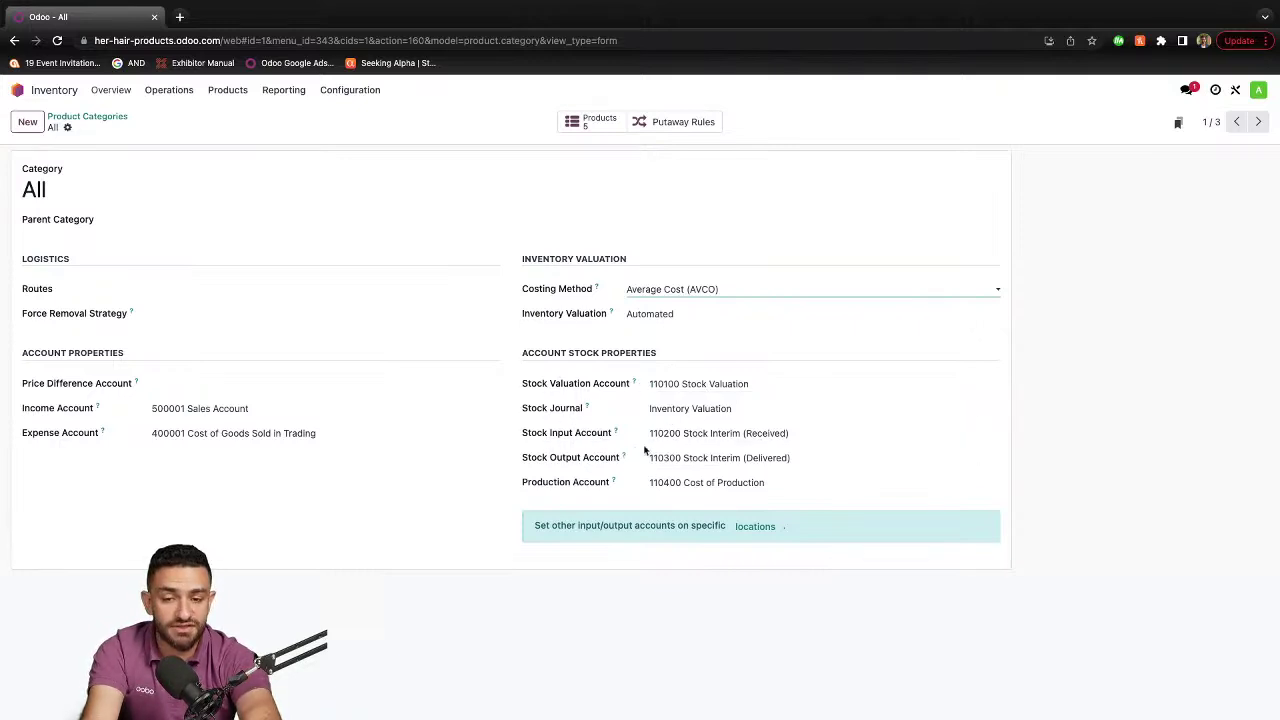
left_click(272, 92)
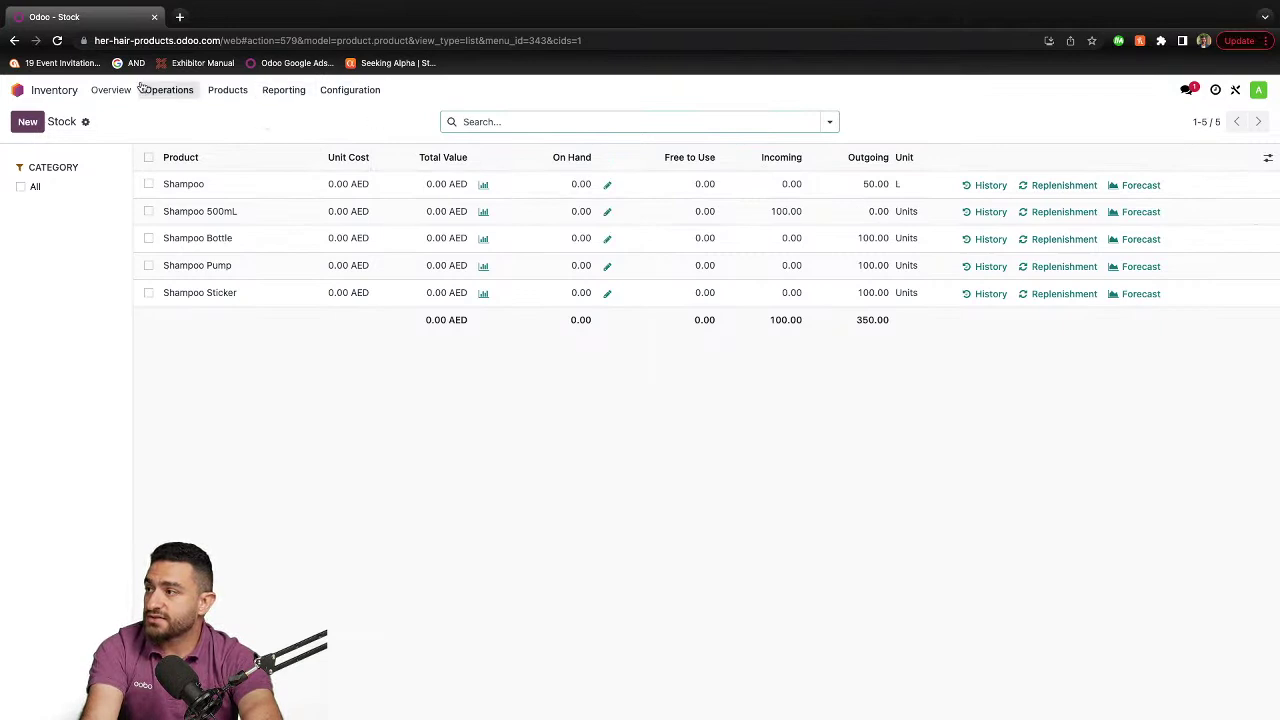
- Open the Shampoo 500mL bill of materials in Manufacturing and set its quantity to 1000 units
left_click(18, 92)
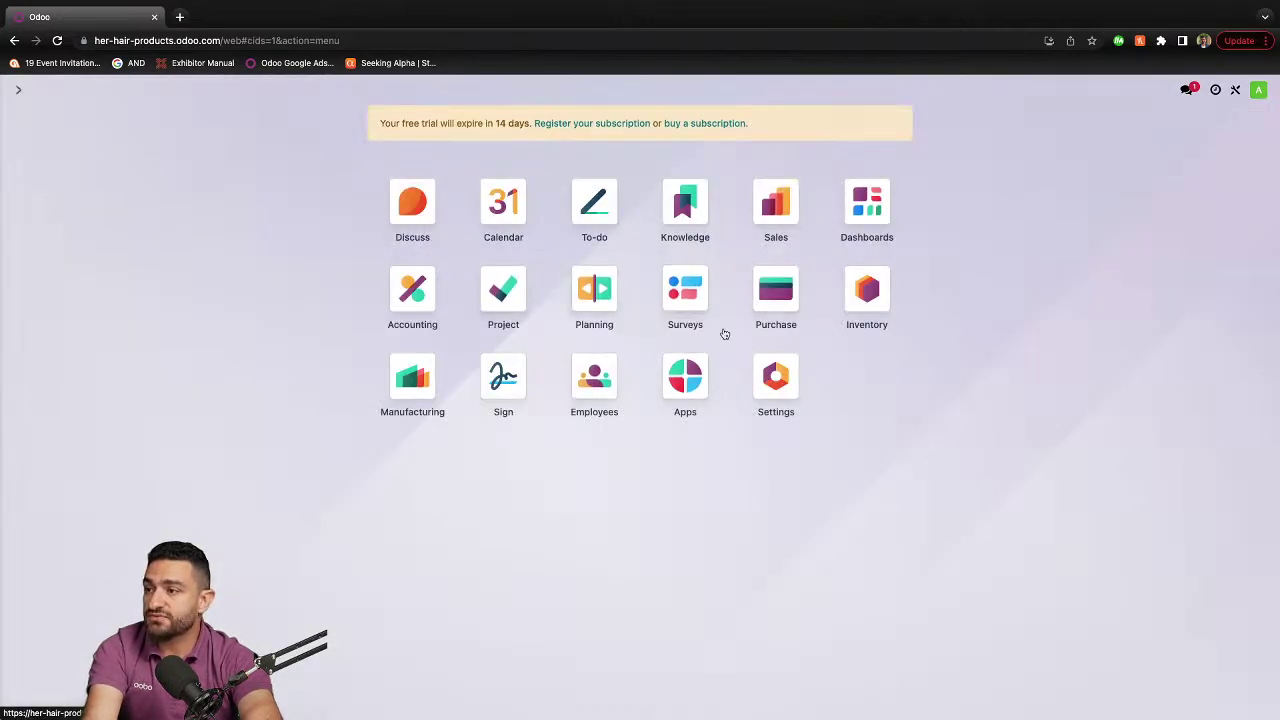
left_click(426, 380)
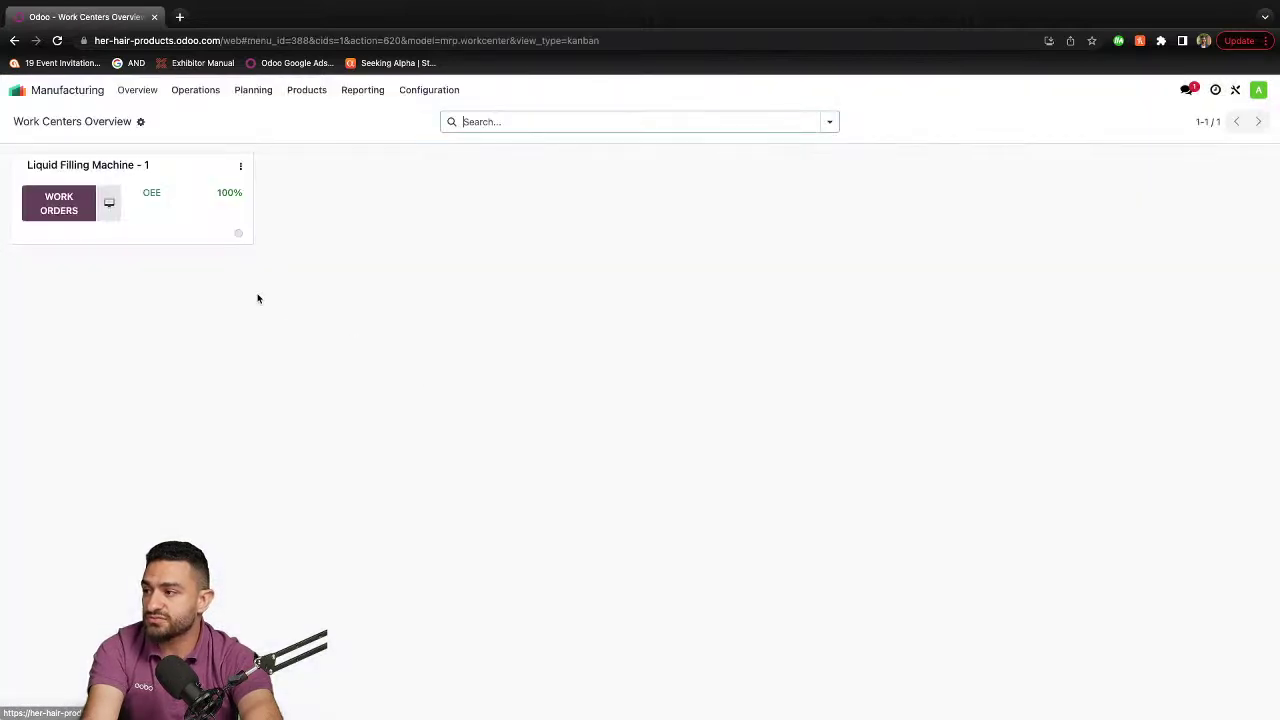
left_click(306, 91)
left_click(330, 135)
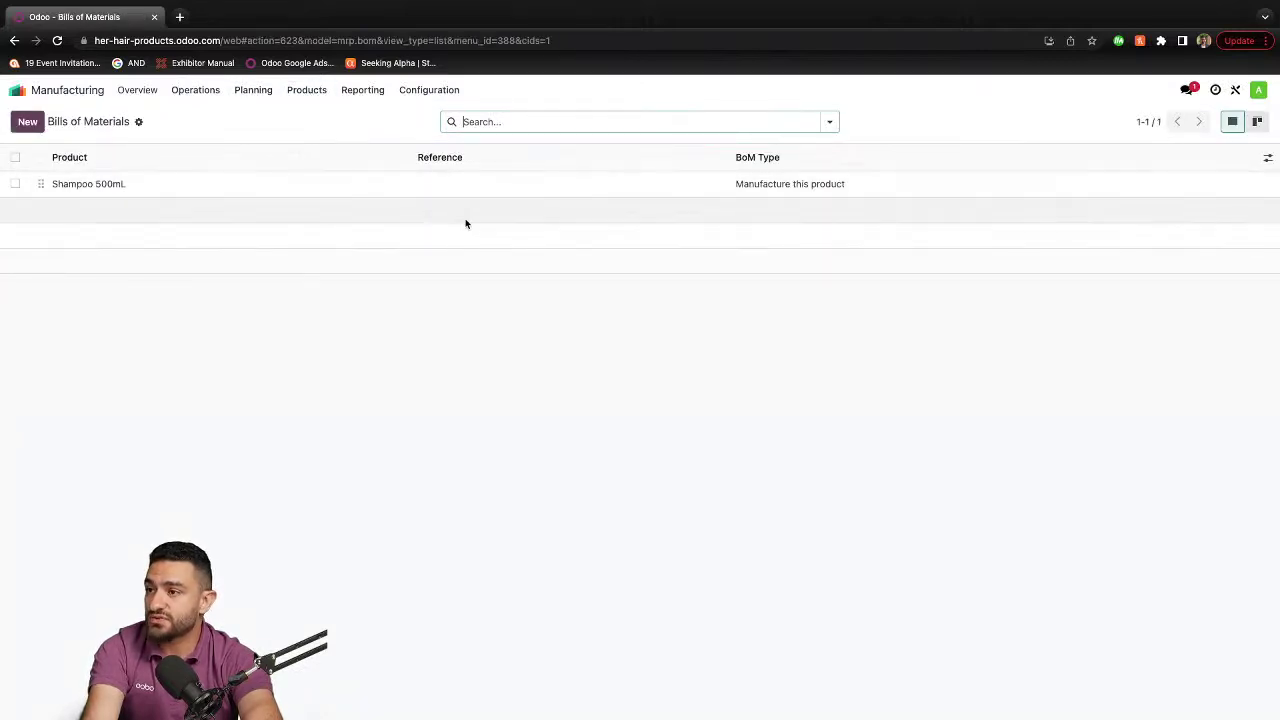
left_click(274, 195)
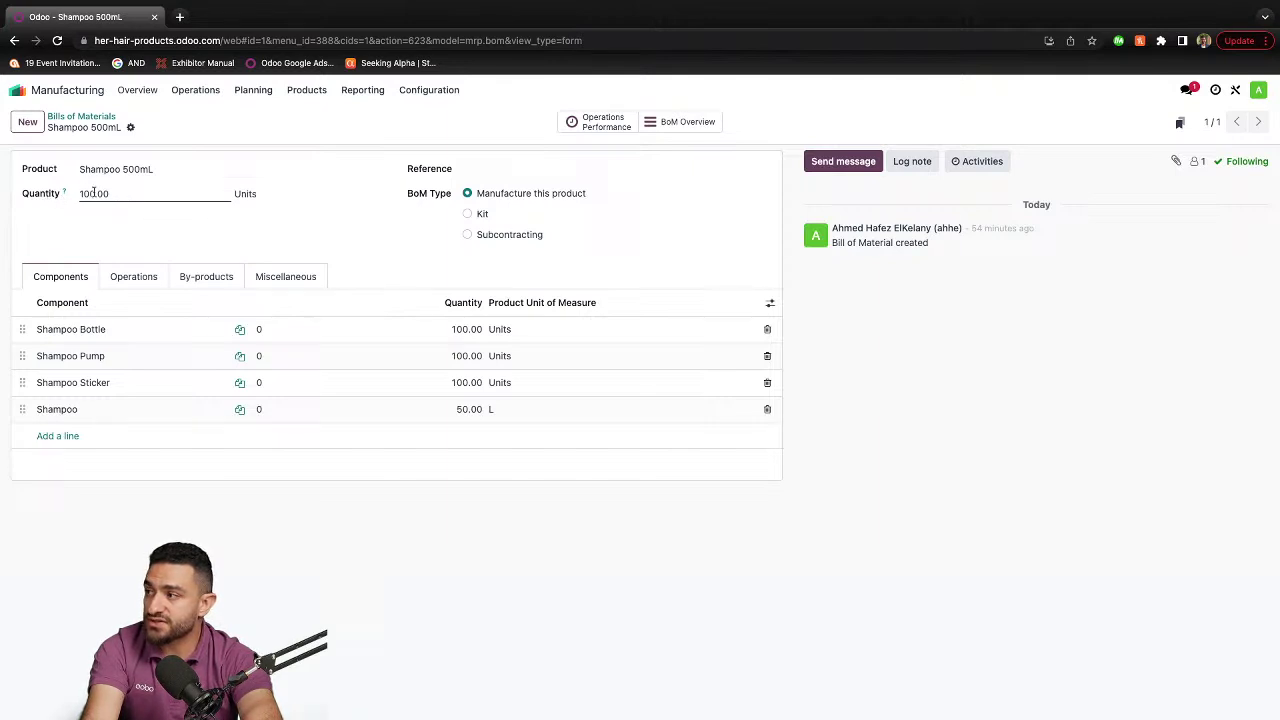
left_click(139, 197)
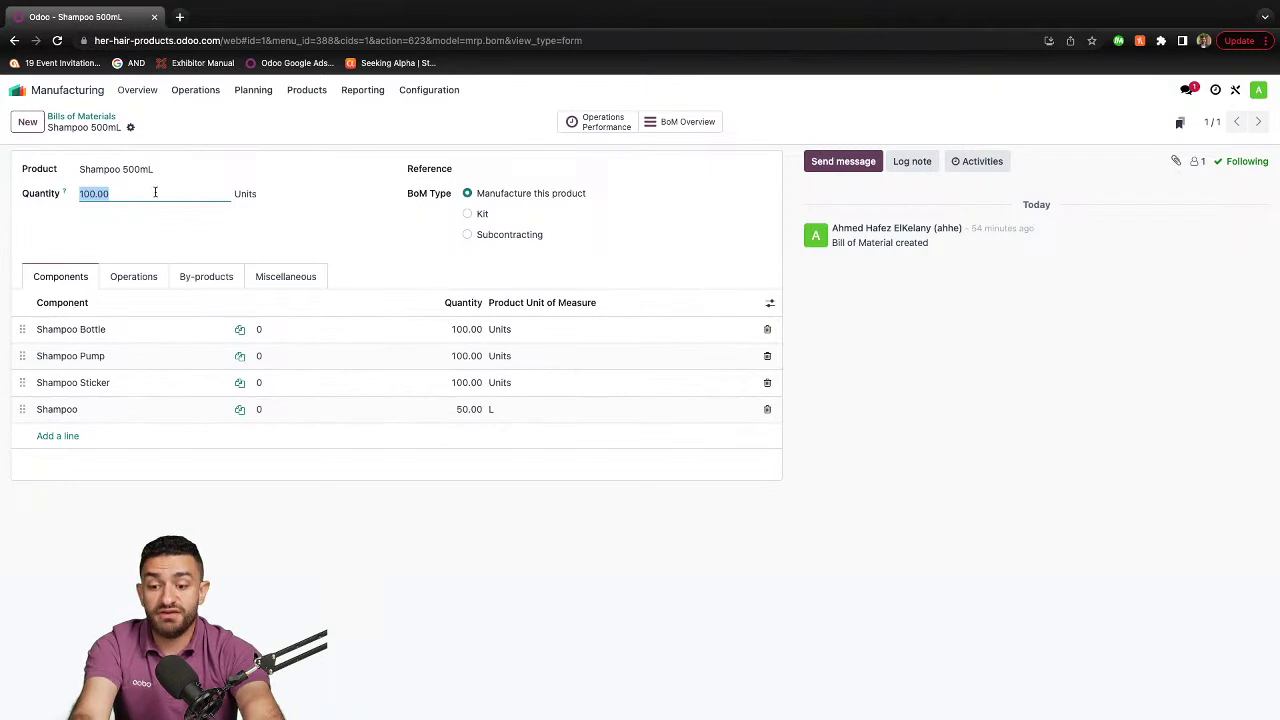
type("1")
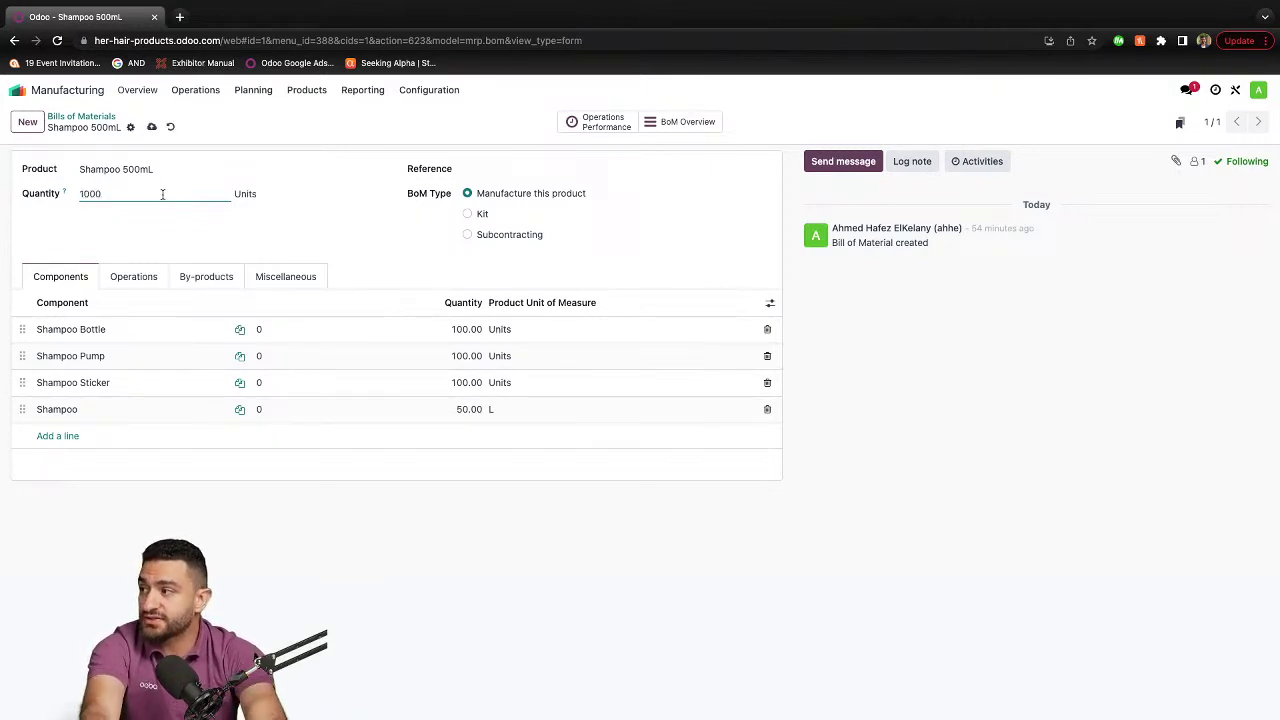
- Set the quantities of the Shampoo Bottle, Shampoo Pump and Shampoo Sticker components to 1,000 units each
left_click(152, 226)
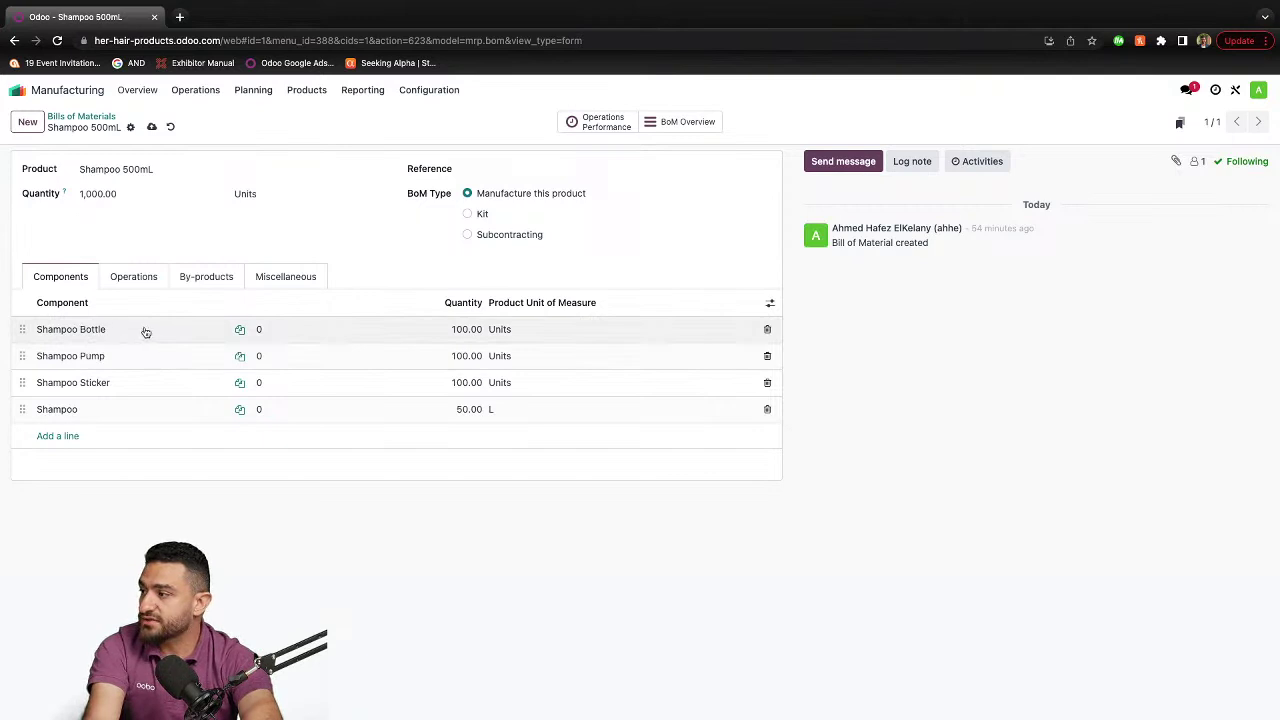
left_click(460, 329)
type("1,00")
type("0")
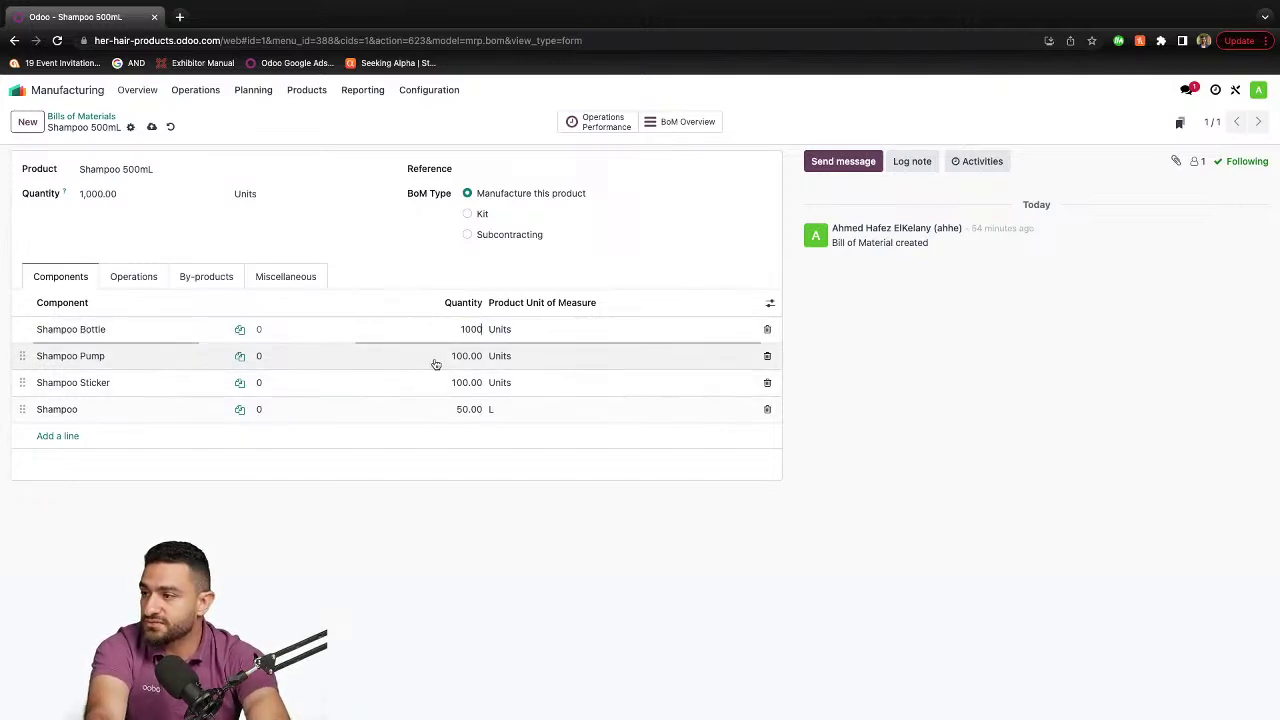
key("shift+Tab")
left_click(438, 358)
type("10")
left_click(438, 385)
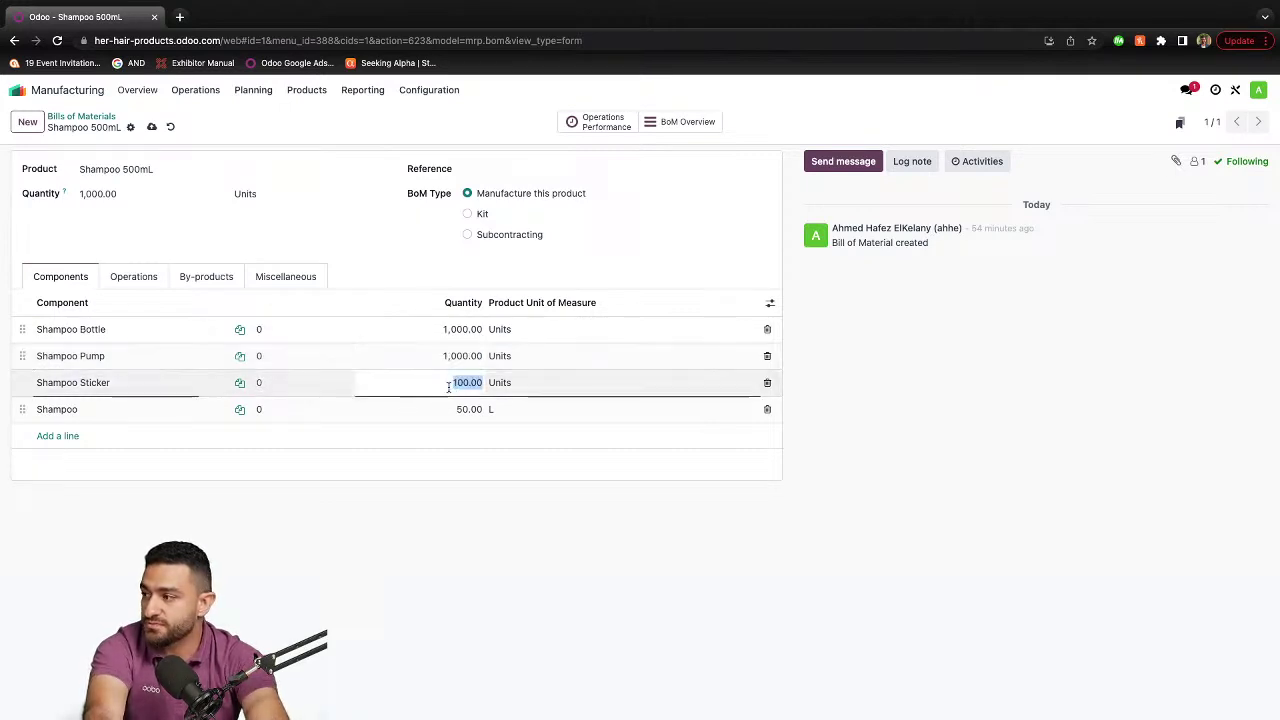
type("1,")
type("000")
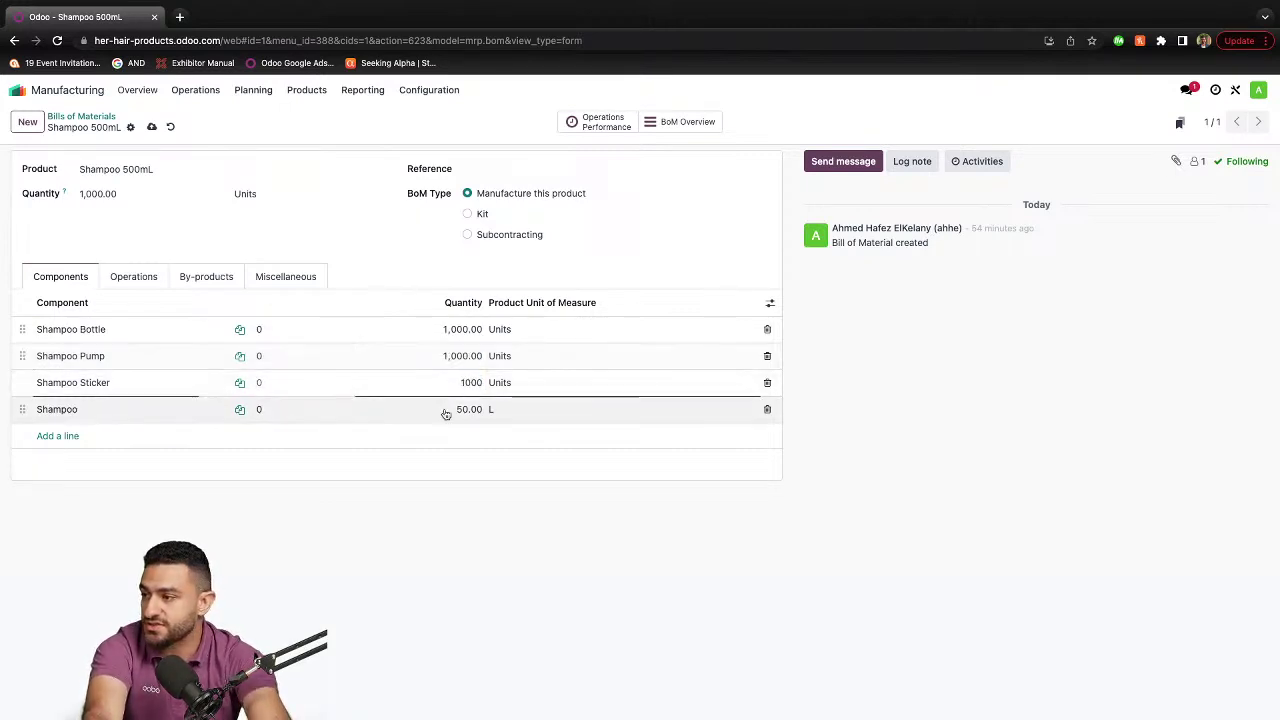
- Set the Shampoo component's quantity to 500 L and save the bill of materials
left_click(448, 411)
type("500")
left_click(400, 279)
left_click(151, 127)
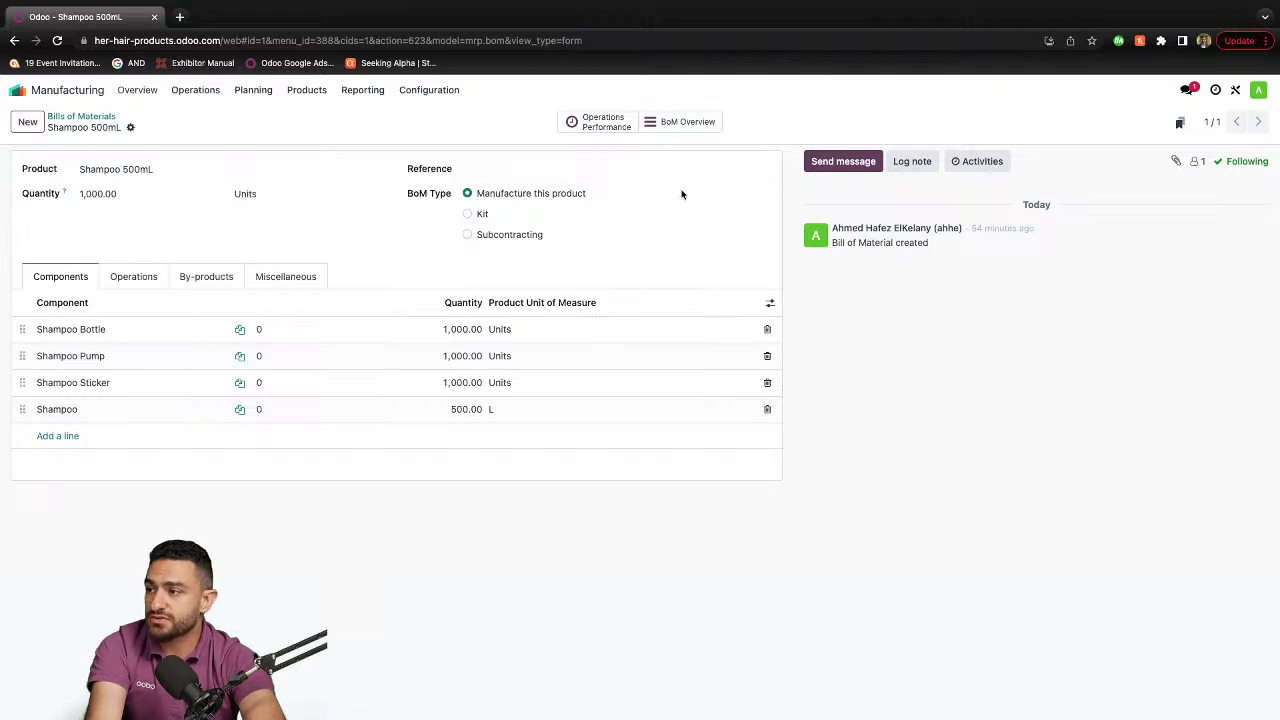
- Examine the quantity, component lead times and estimated availability of Shampoo 500mL in the BoM Overview, and return to the bill of materials
left_click(688, 123)
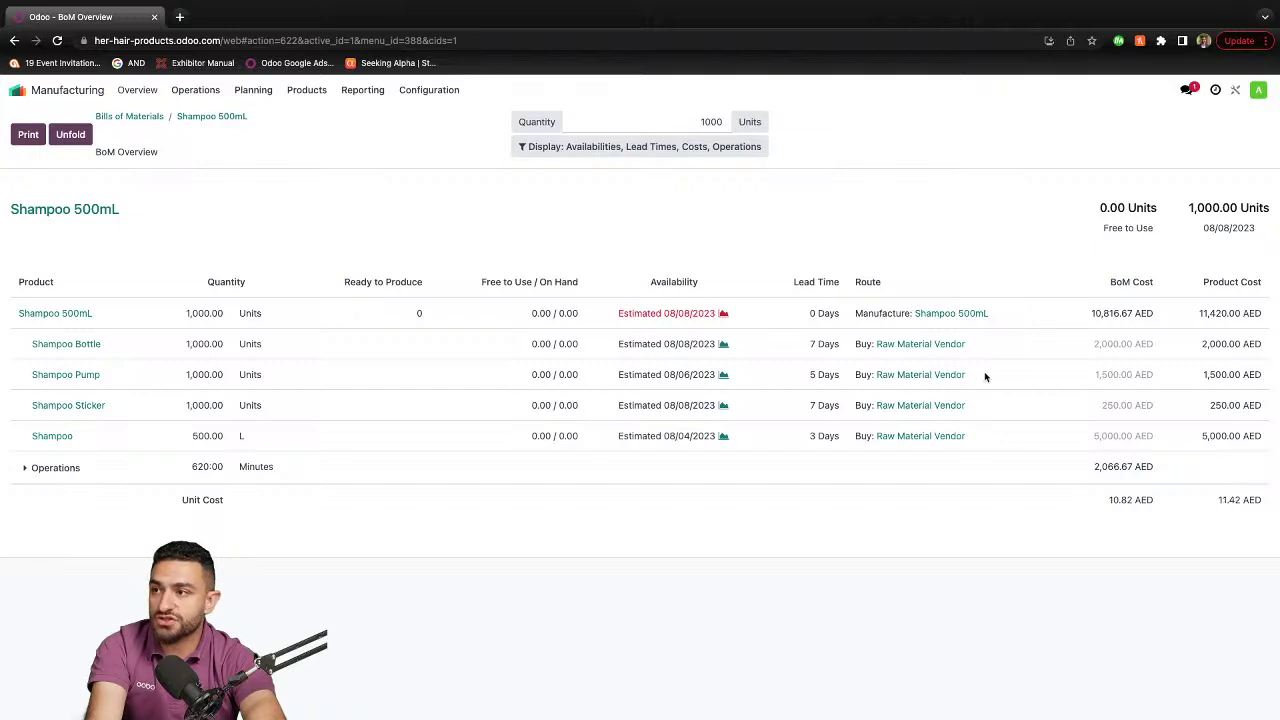
double_click(700, 123)
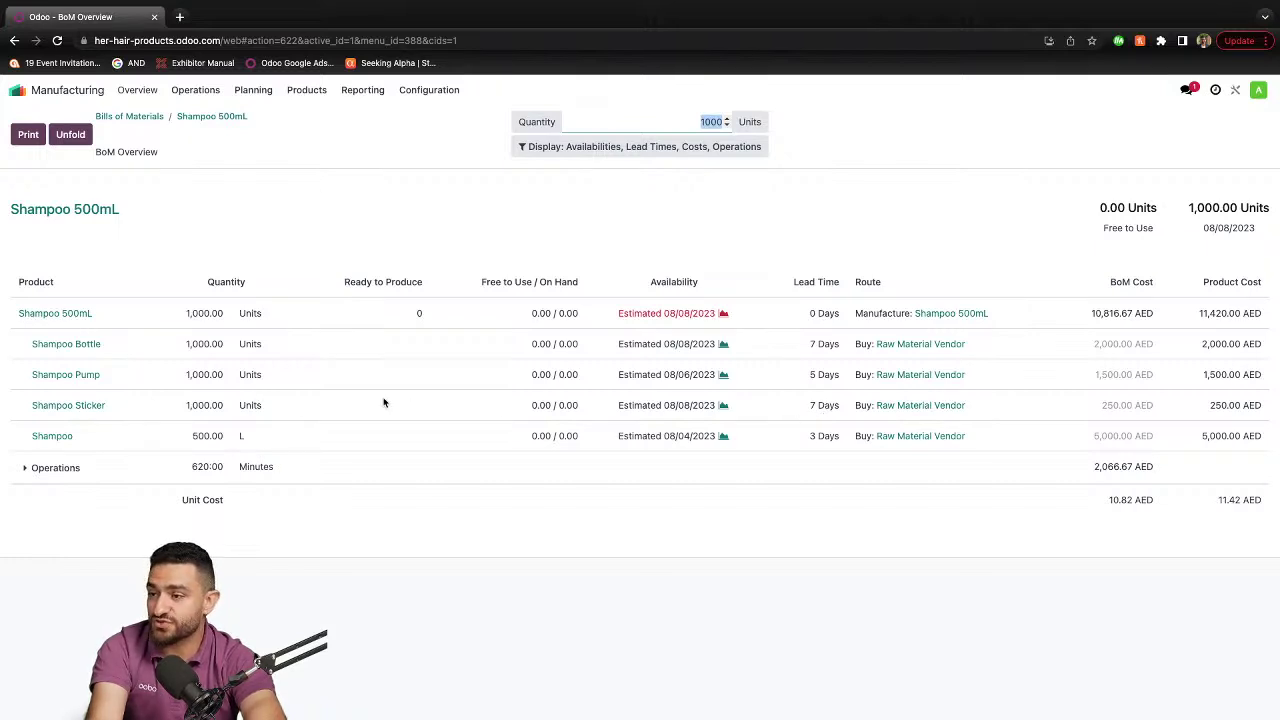
left_click_drag(809, 437, 838, 437)
left_click(755, 507)
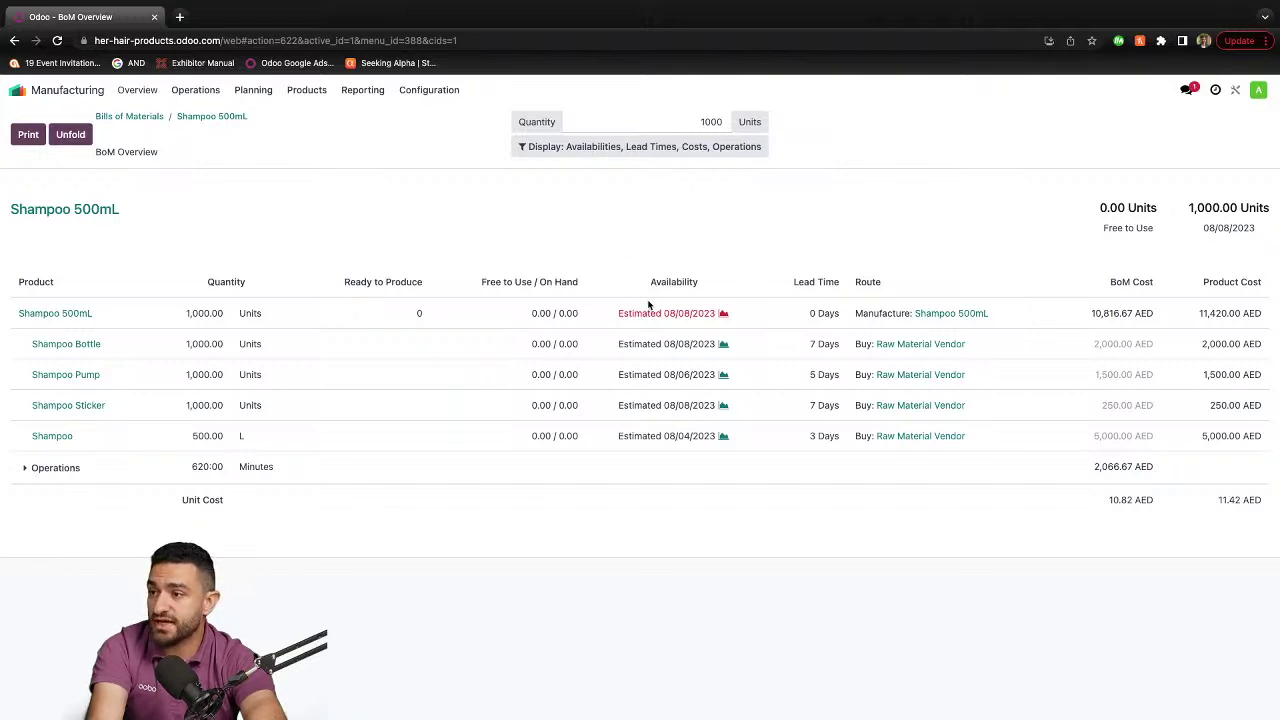
left_click_drag(668, 313, 692, 313)
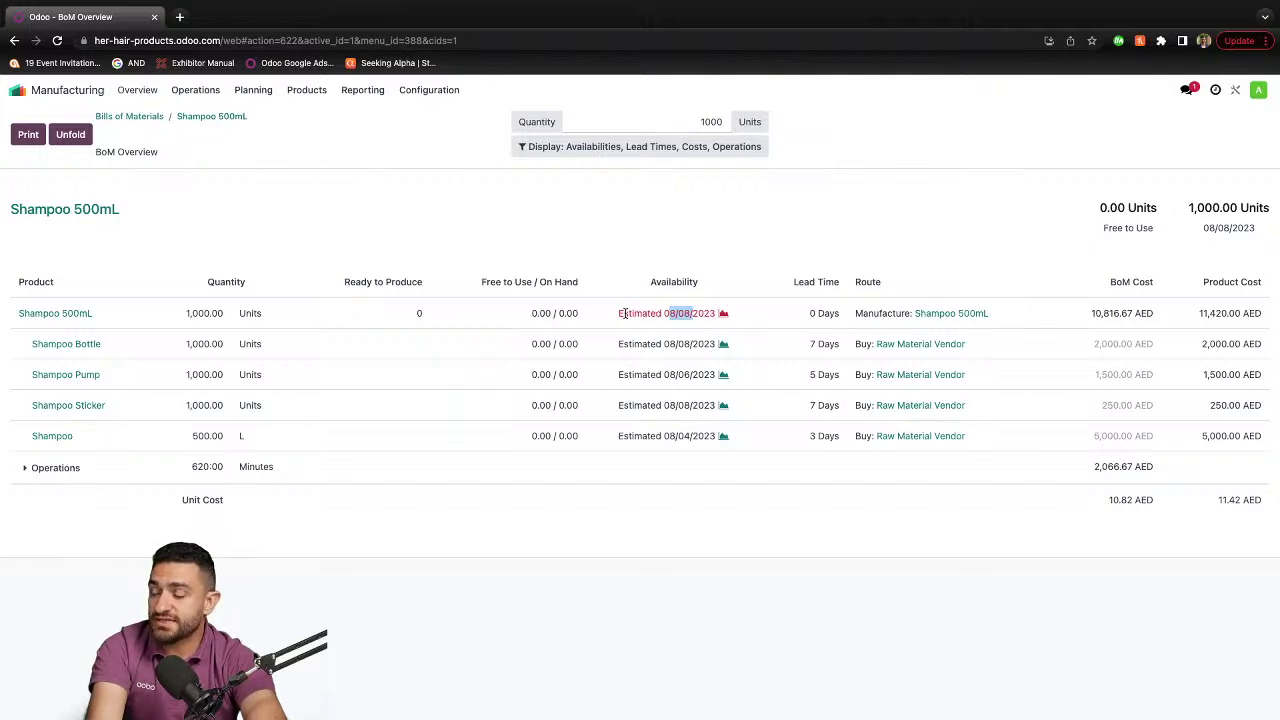
left_click_drag(617, 316, 718, 316)
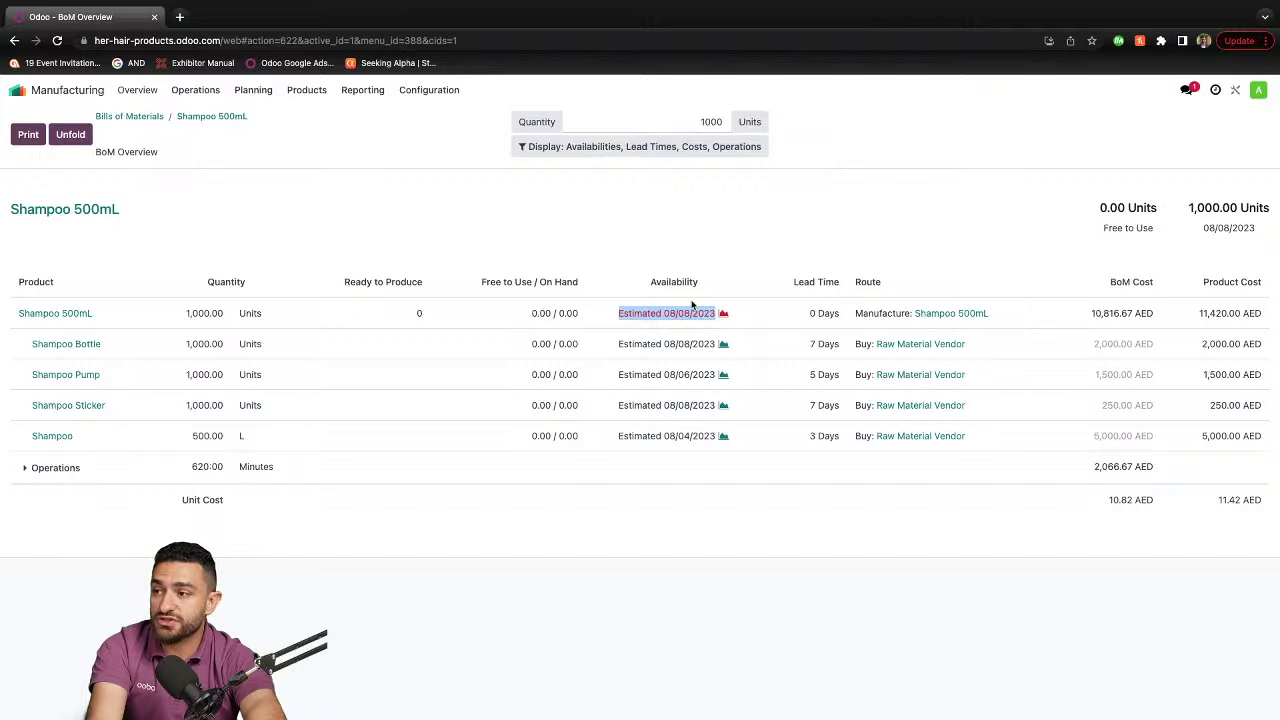
left_click(230, 117)
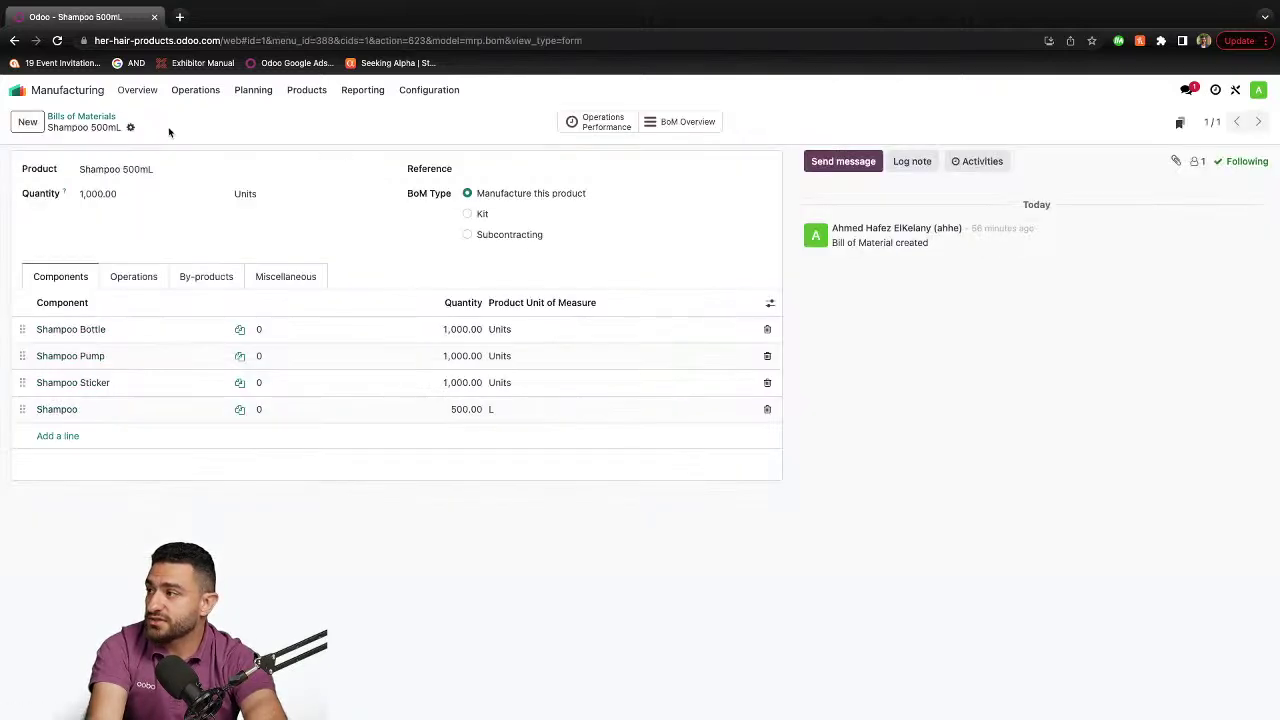
- Create a draft manufacturing order for 1,000 units of Shampoo 500mL, save it, and return to the manufacturing orders list
left_click(200, 91)
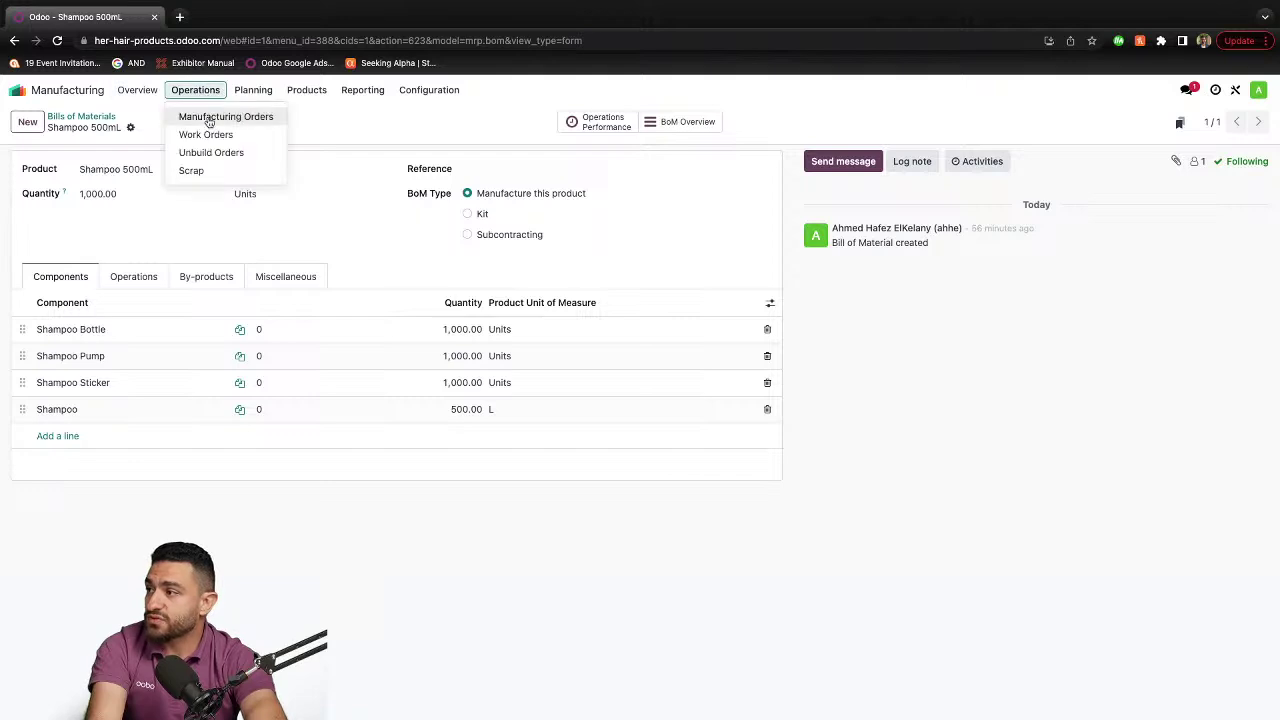
left_click(222, 117)
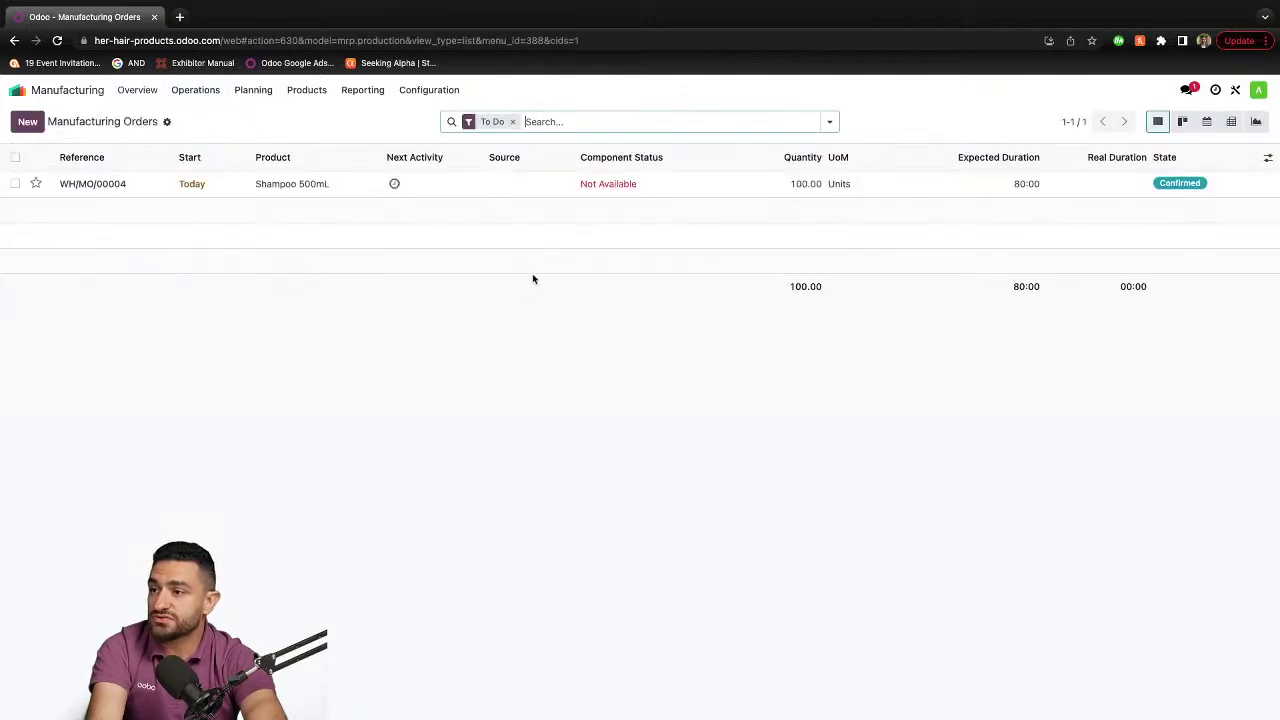
left_click(27, 121)
left_click(273, 247)
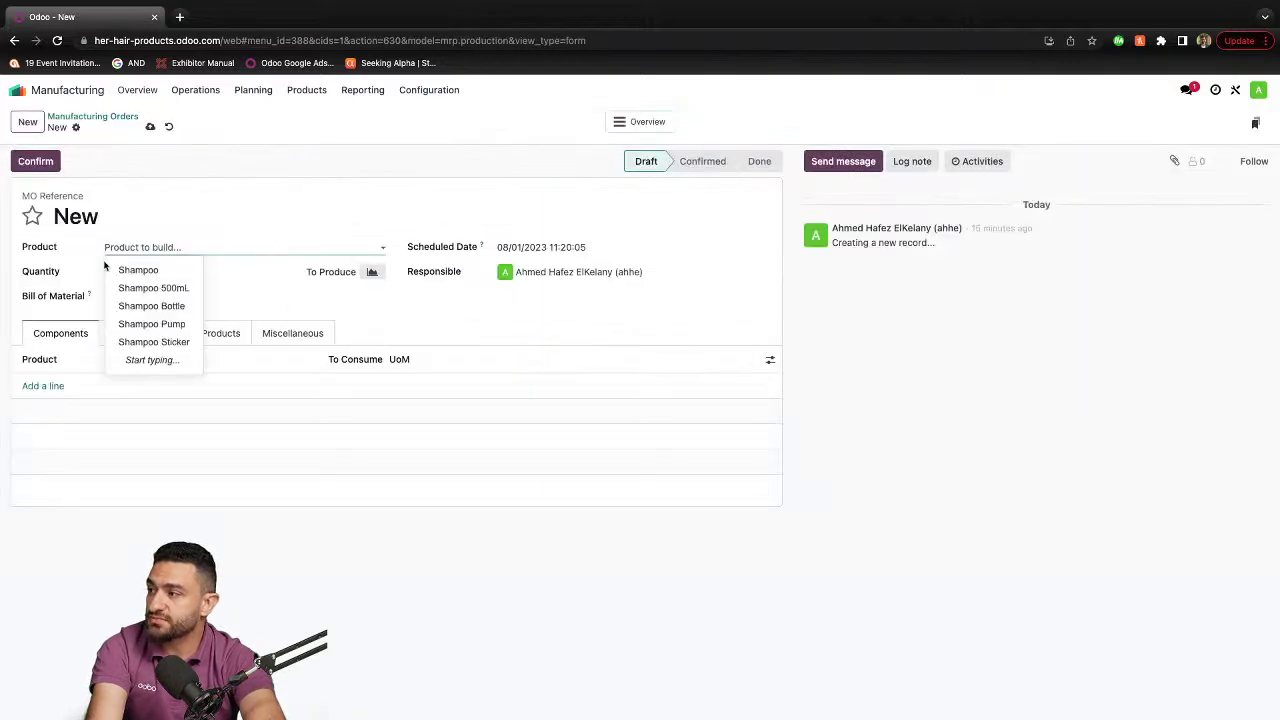
left_click(160, 289)
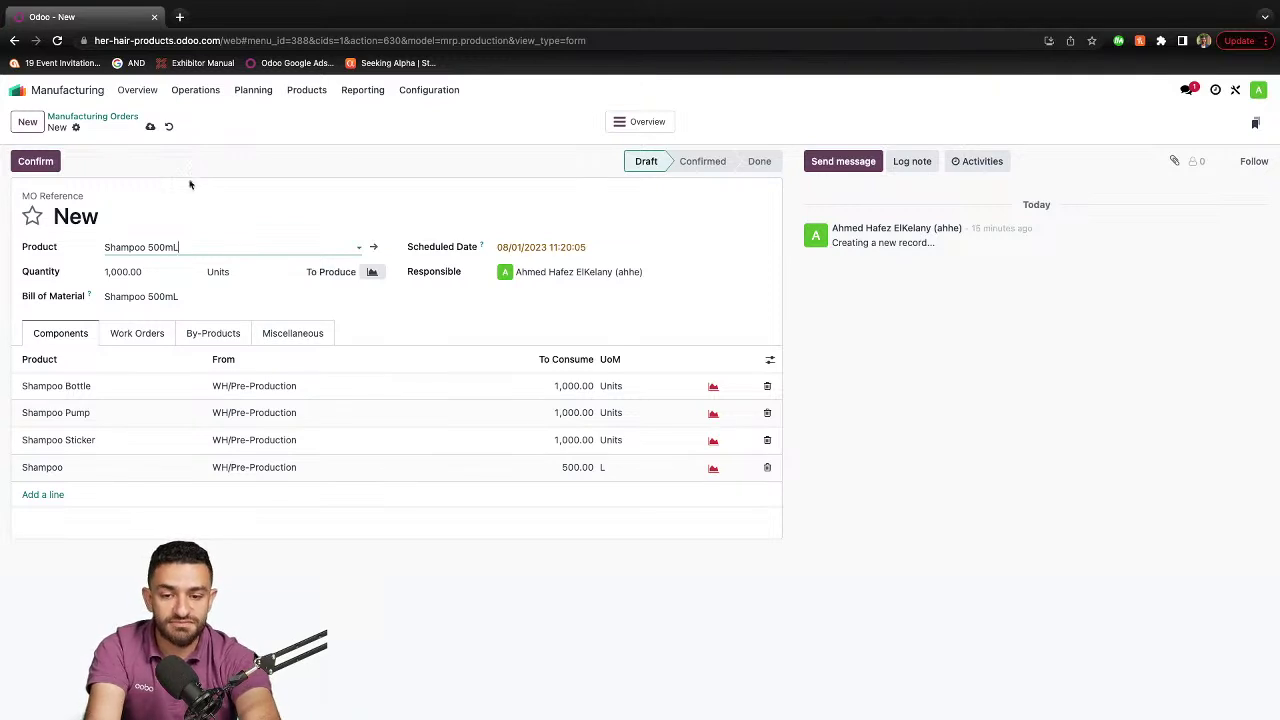
left_click(150, 126)
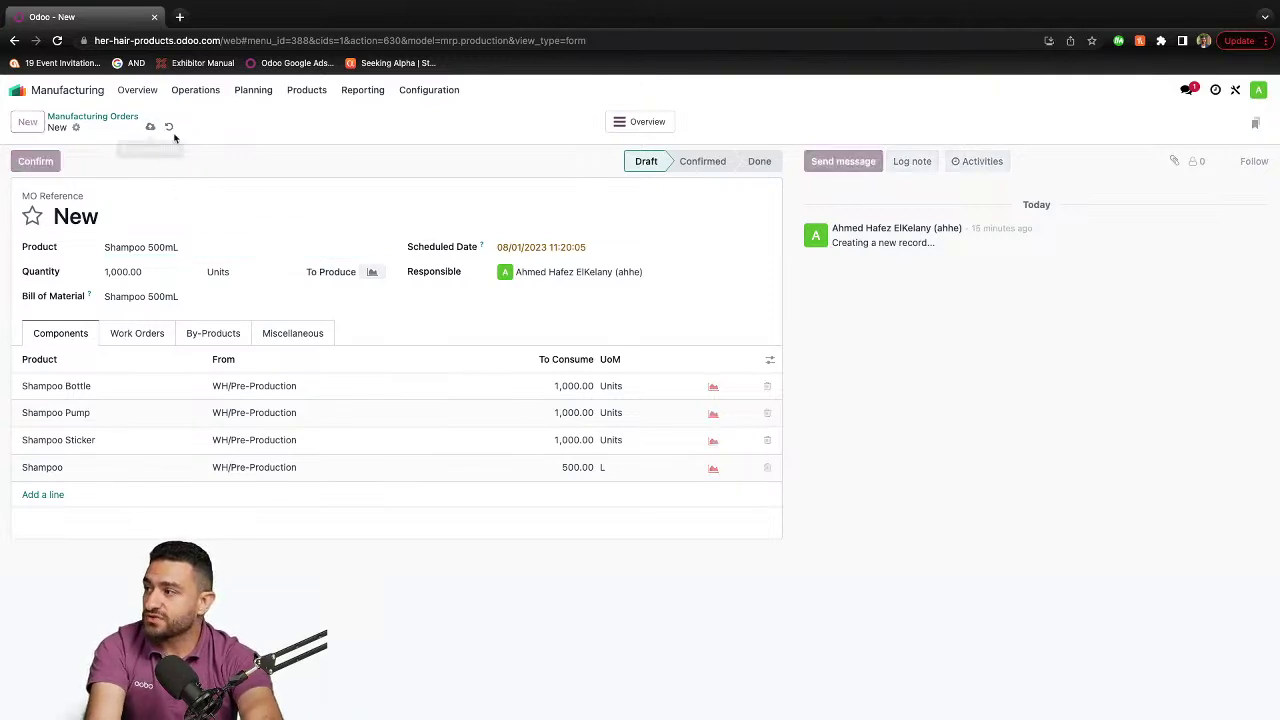
left_click(100, 117)
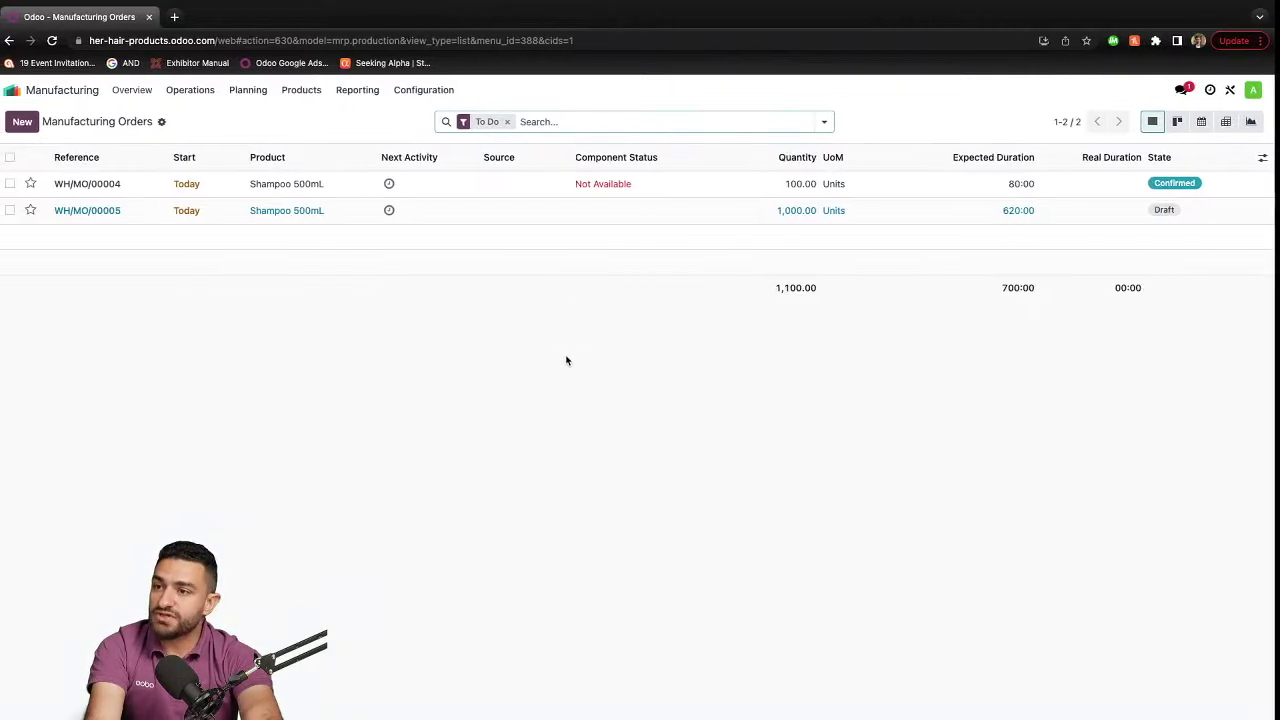
key("ctrl+Left")
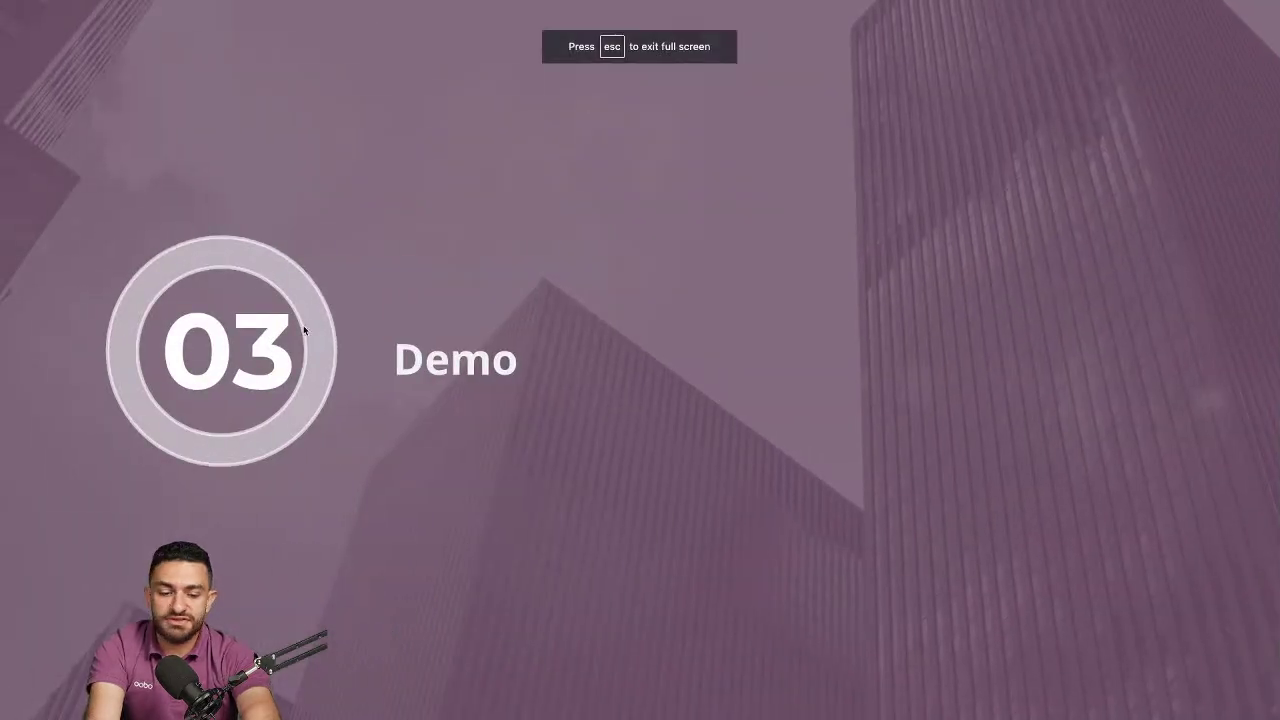
key("Right")
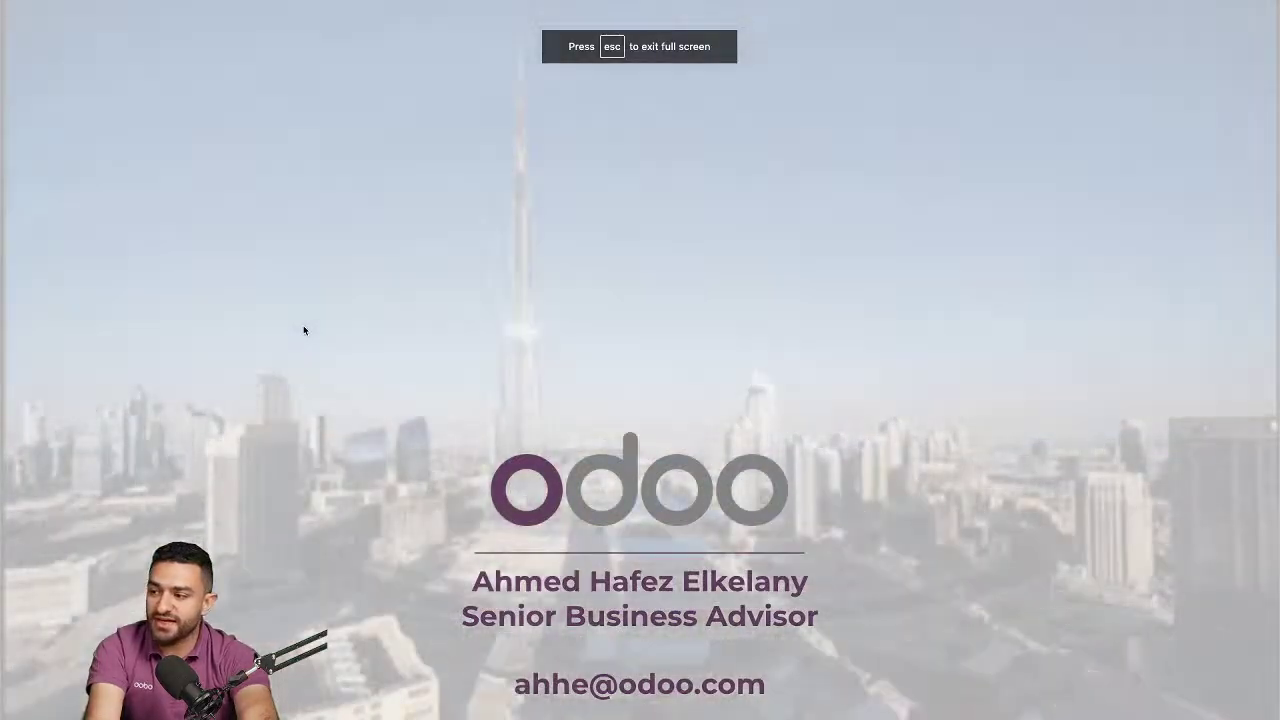